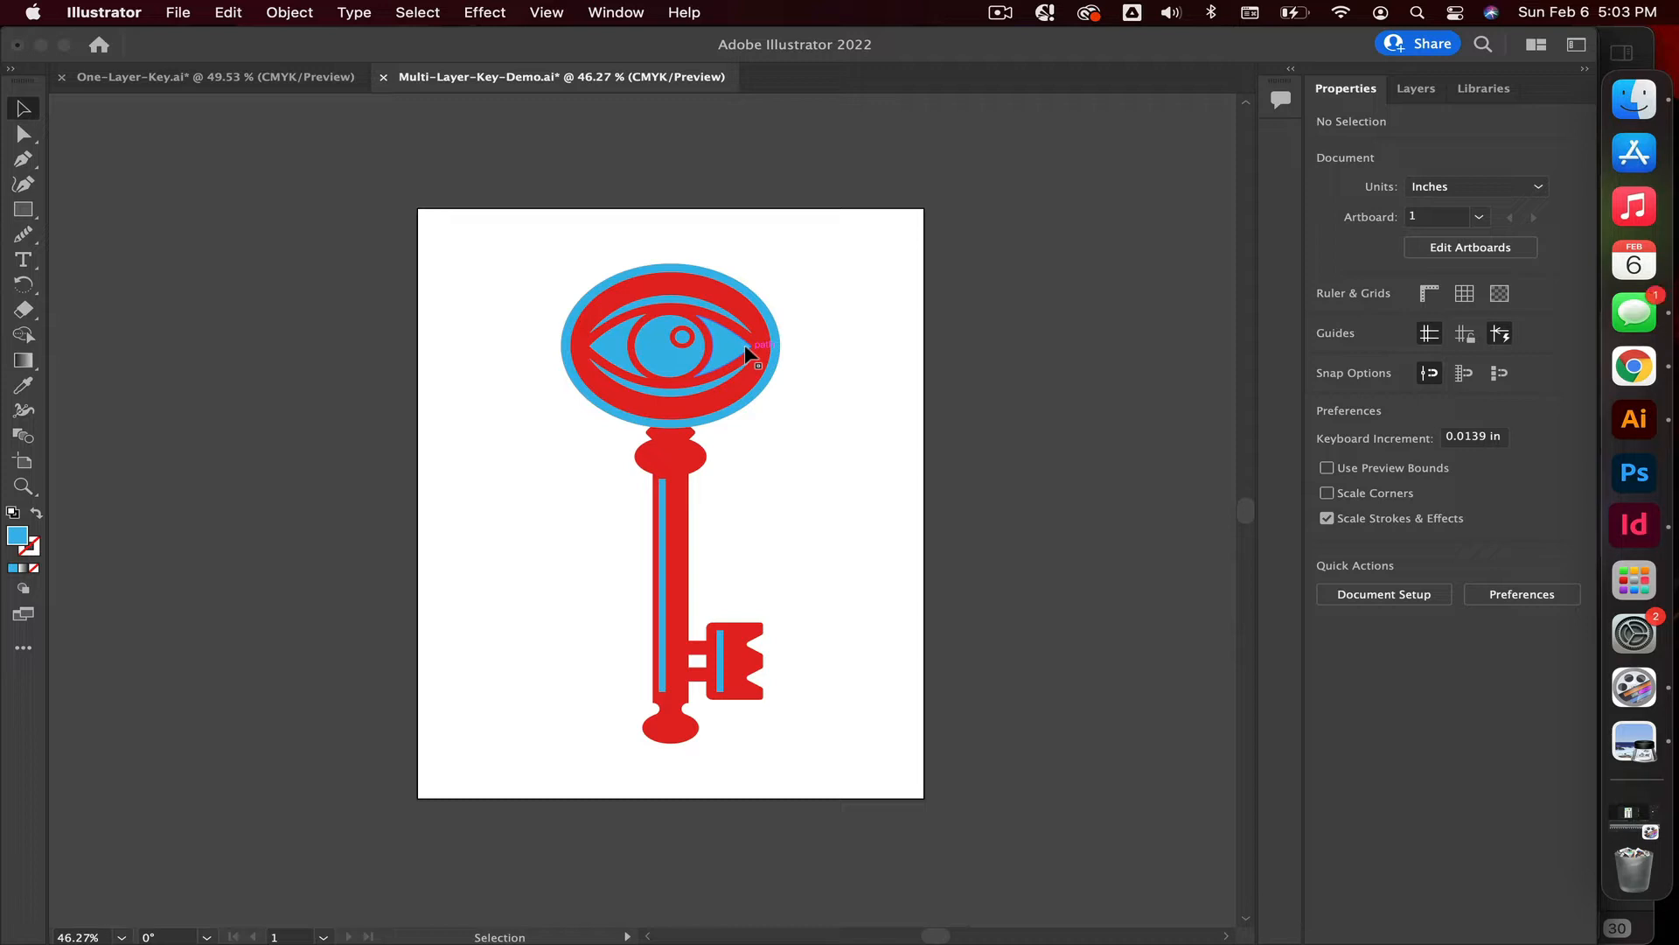
Send the red key silhouette to the back, behind all the blue detail shapes.
{"action": "left_click", "coordinate": [688, 576]}
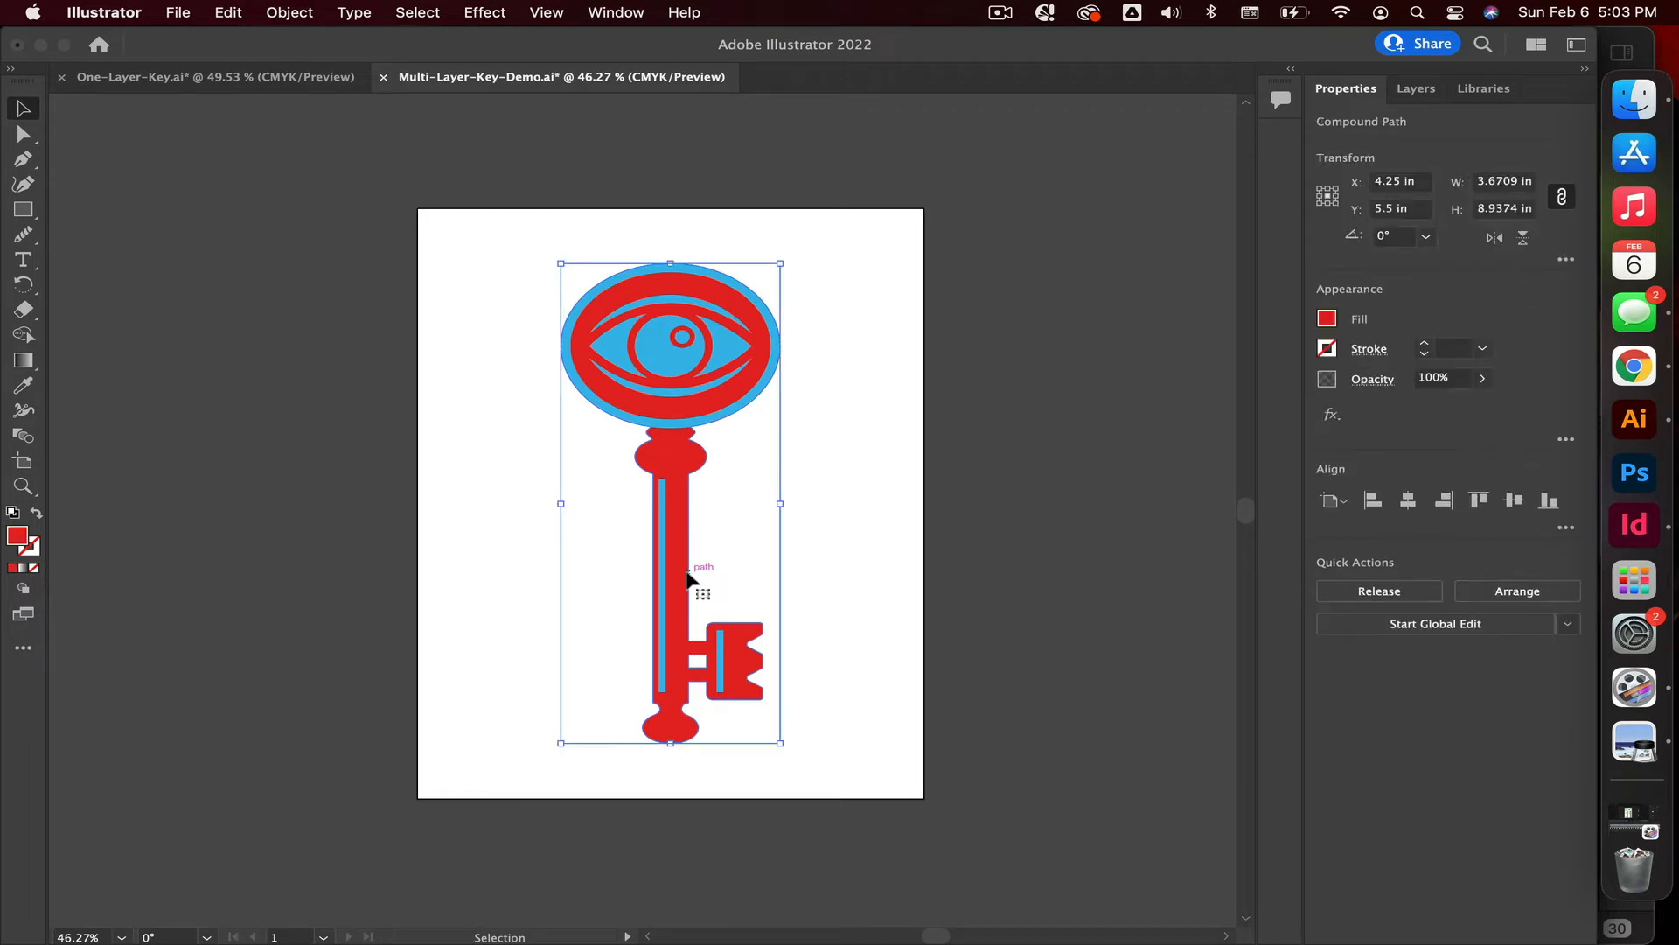
{"action": "left_click", "coordinate": [1504, 591]}
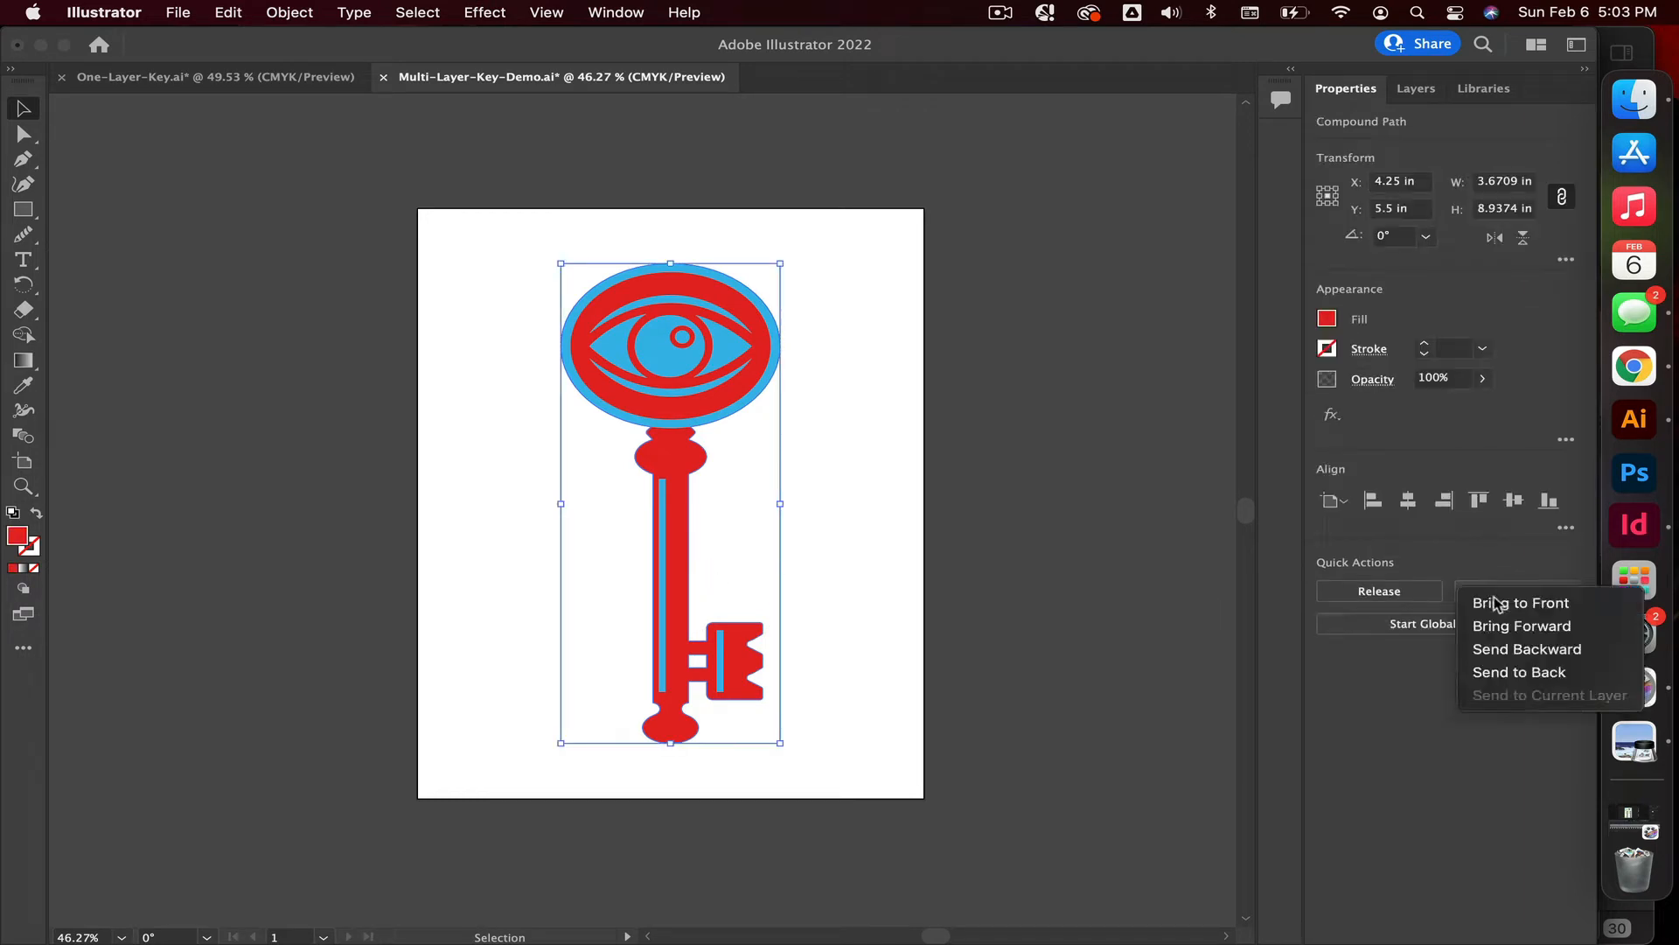
{"action": "left_click", "coordinate": [1516, 672]}
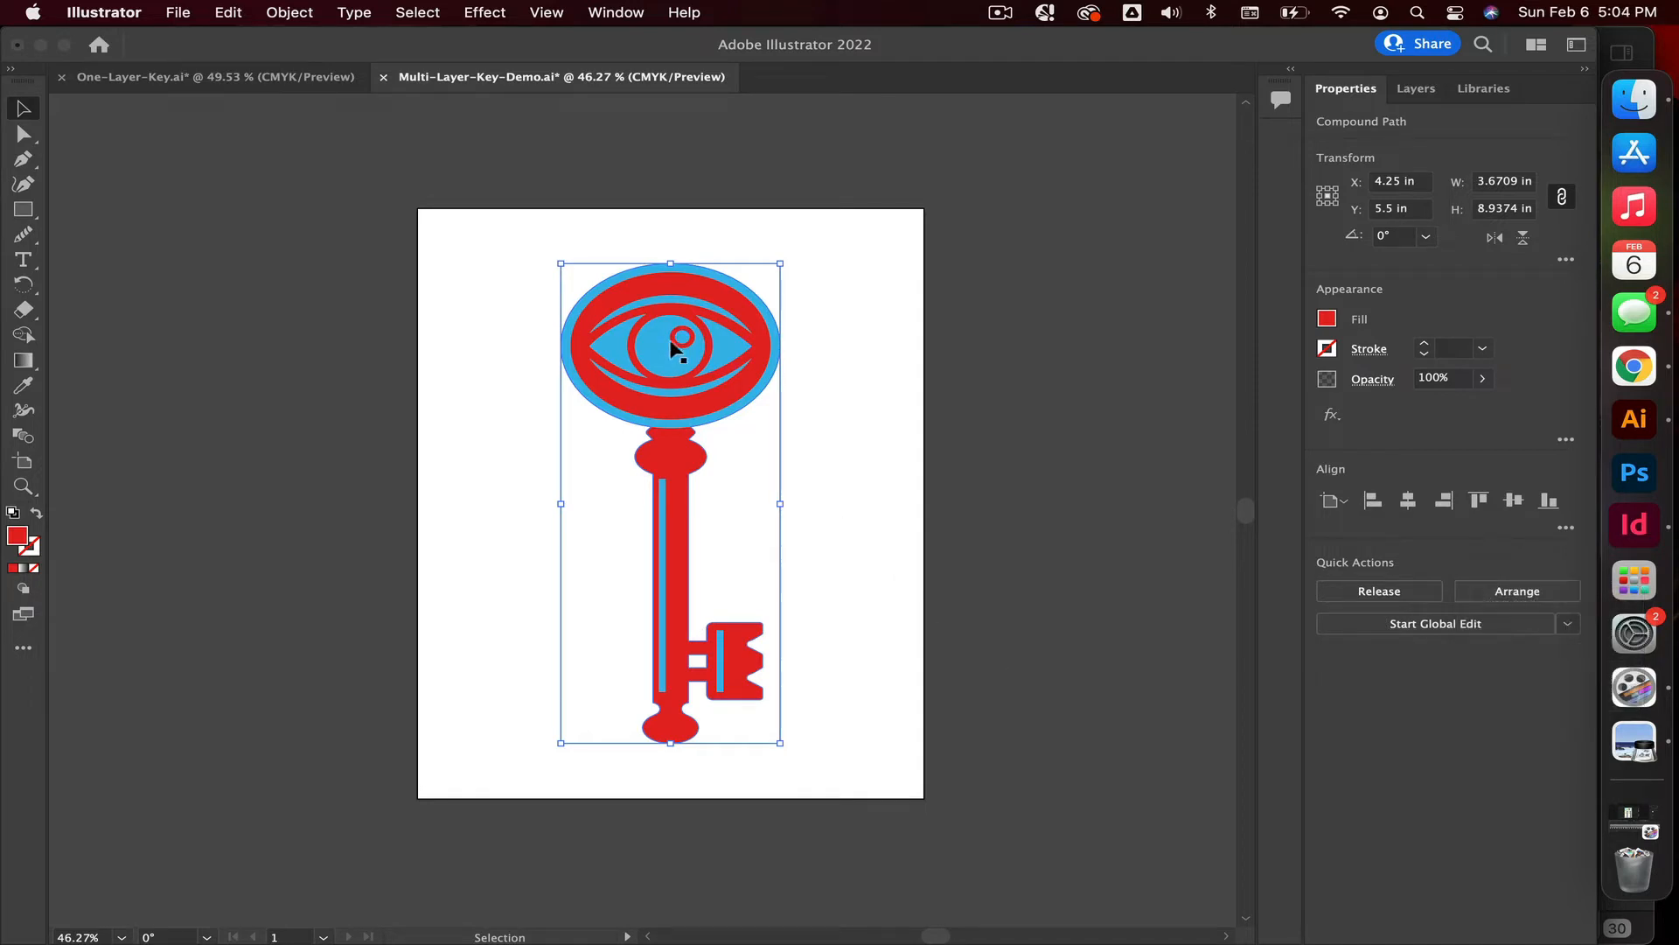
Select the blue eye, outer oval and bar shapes one at a time to check which pieces are separate objects.
{"action": "left_click", "coordinate": [731, 352]}
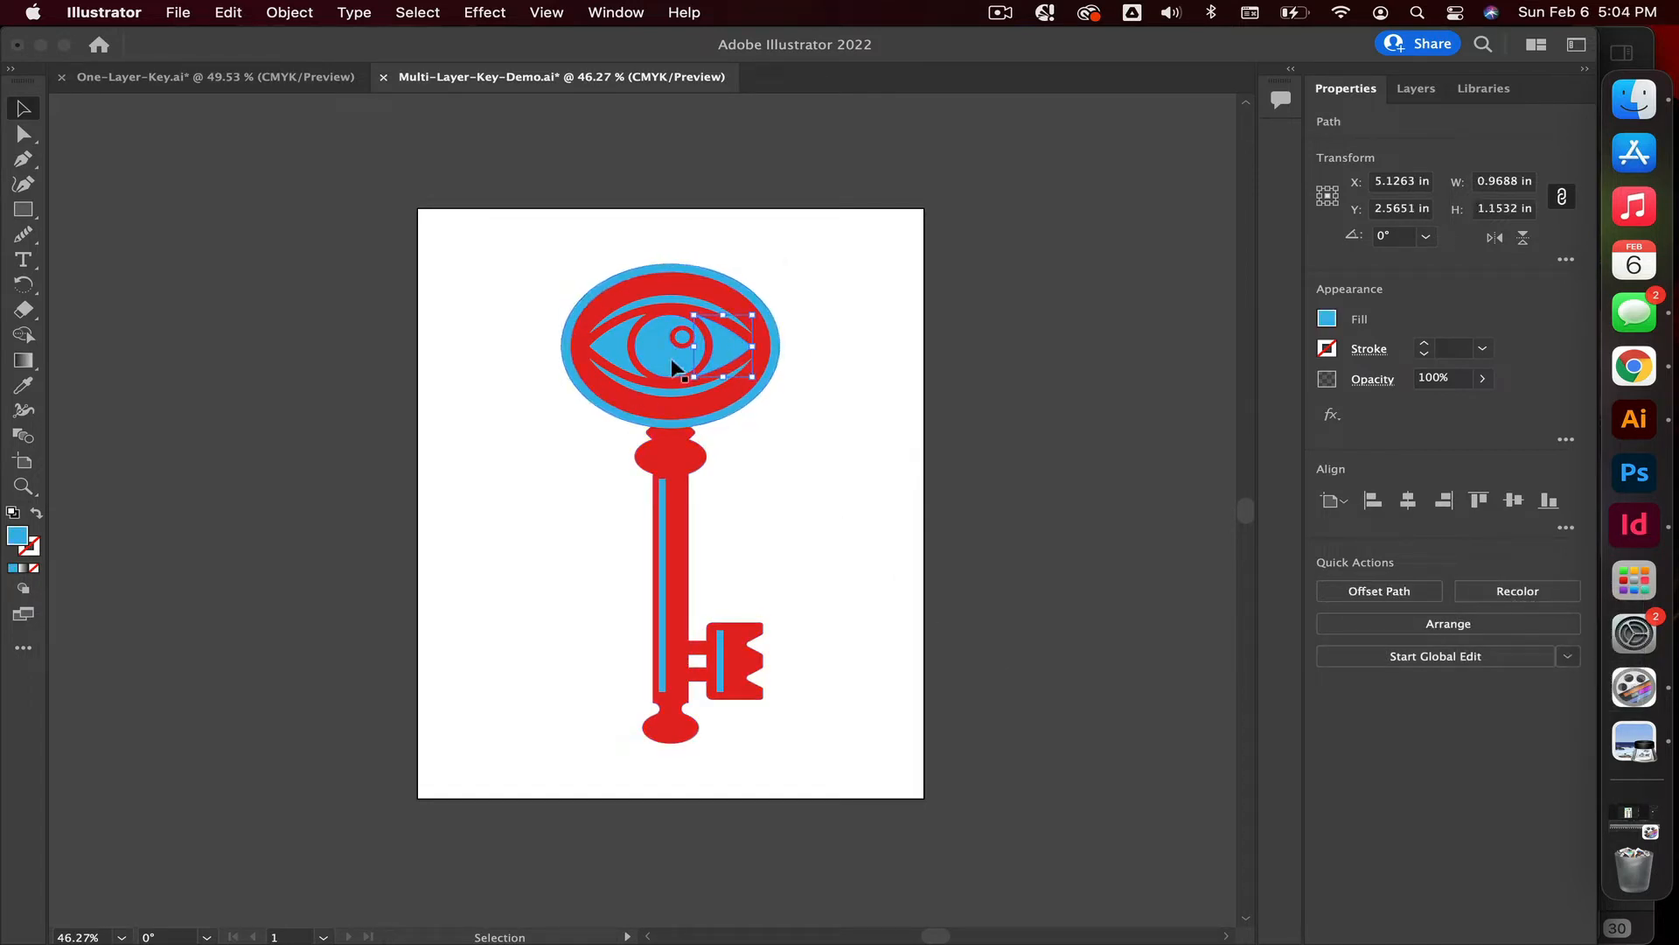
{"action": "left_click", "coordinate": [851, 438]}
{"action": "scroll", "coordinate": [787, 524], "scroll_direction": "right", "scroll_amount": 2}
{"action": "left_click", "coordinate": [657, 664]}
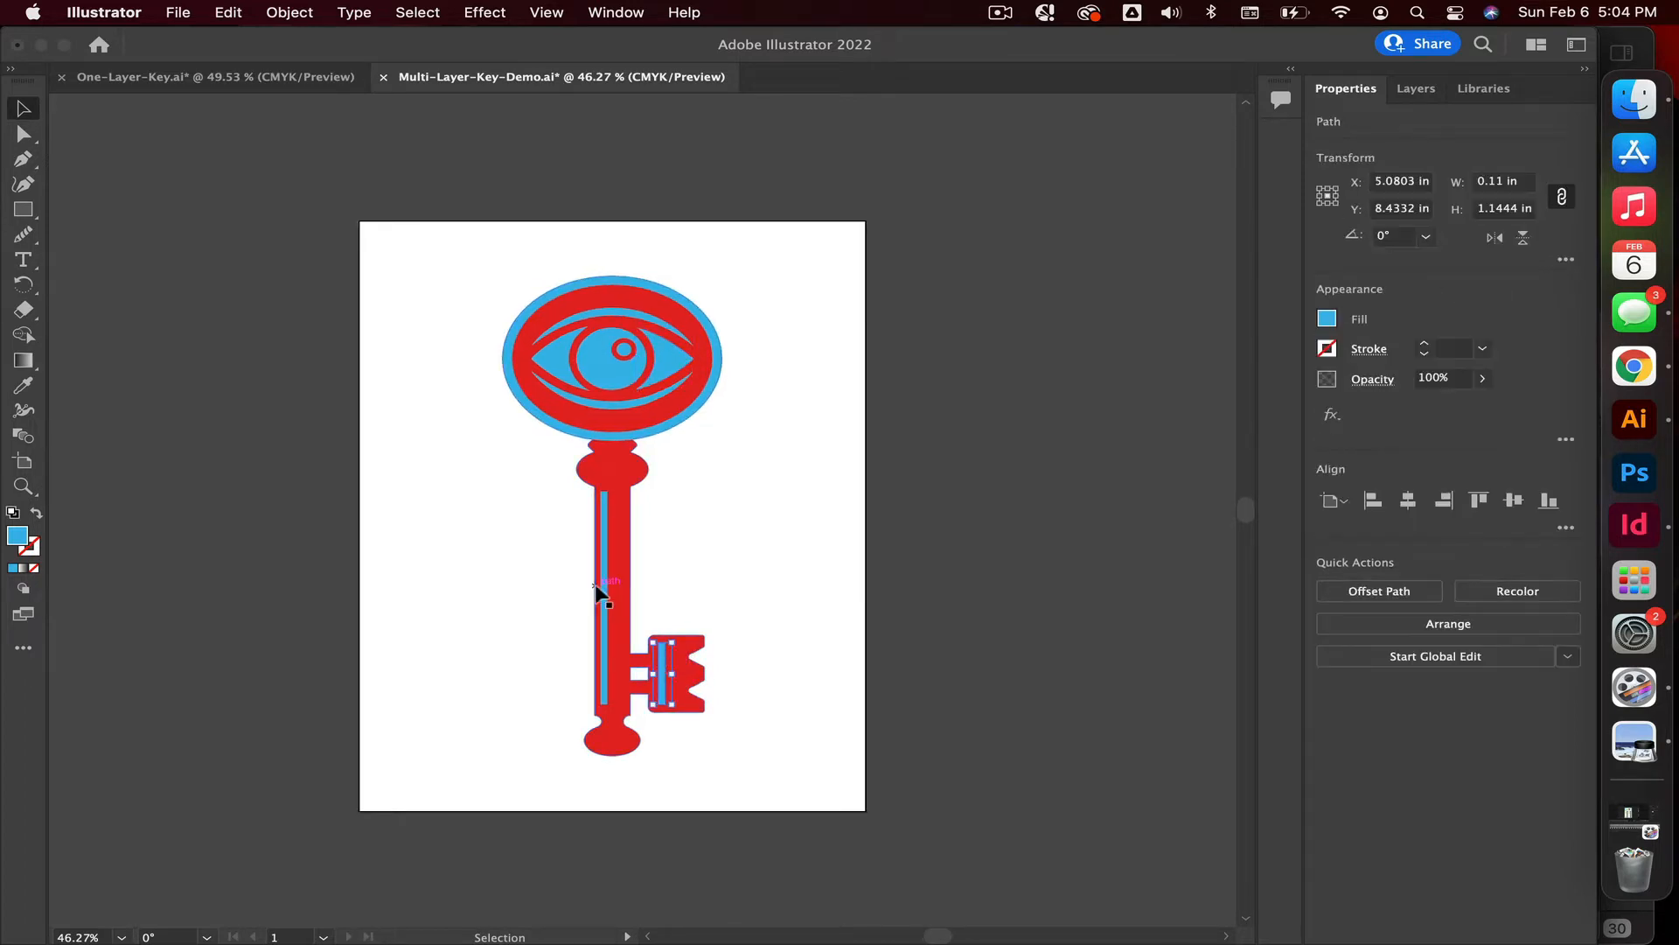
{"action": "left_click", "coordinate": [681, 425]}
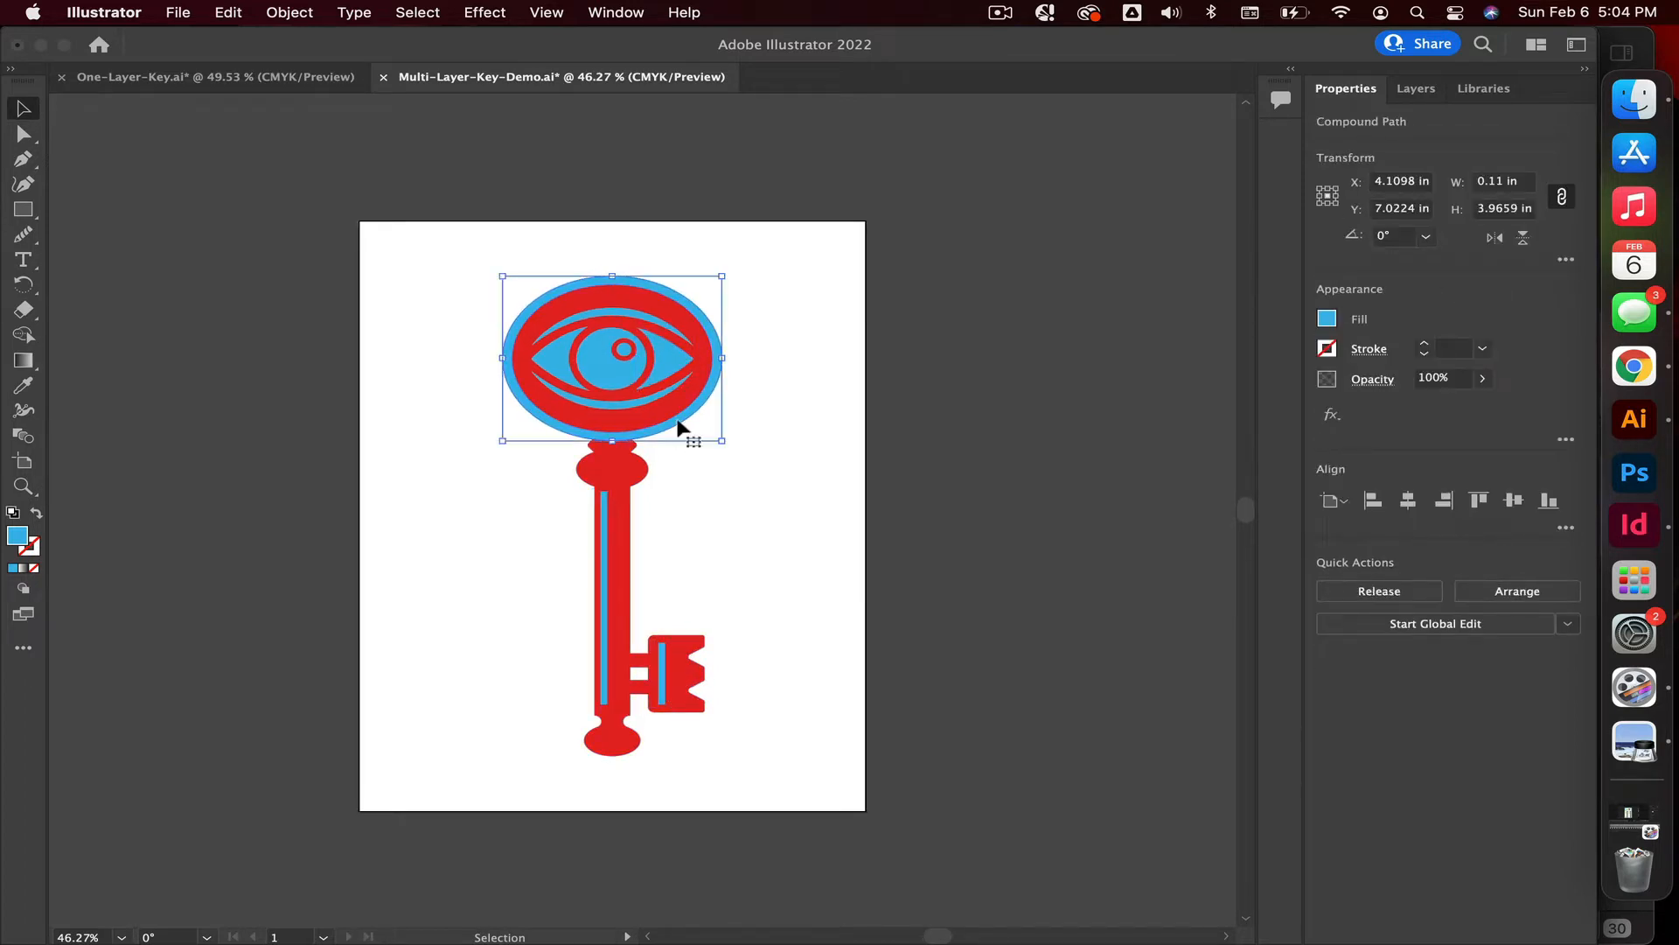
{"action": "left_click", "coordinate": [669, 348]}
{"action": "left_click", "coordinate": [557, 371]}
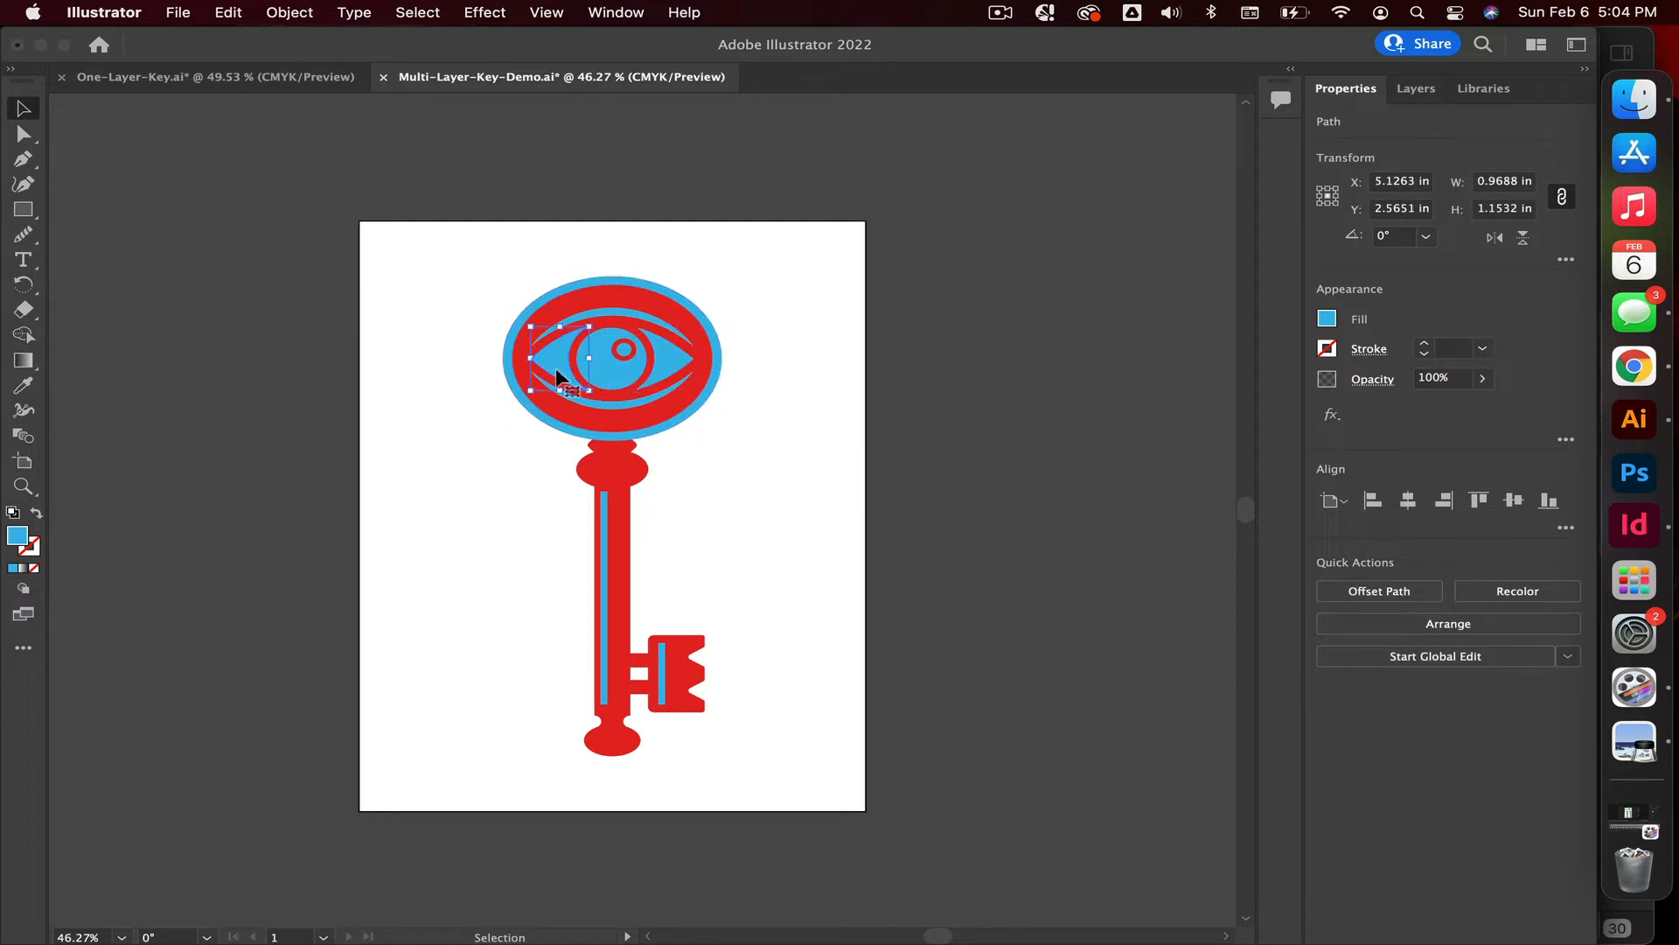
{"action": "left_click", "coordinate": [523, 275]}
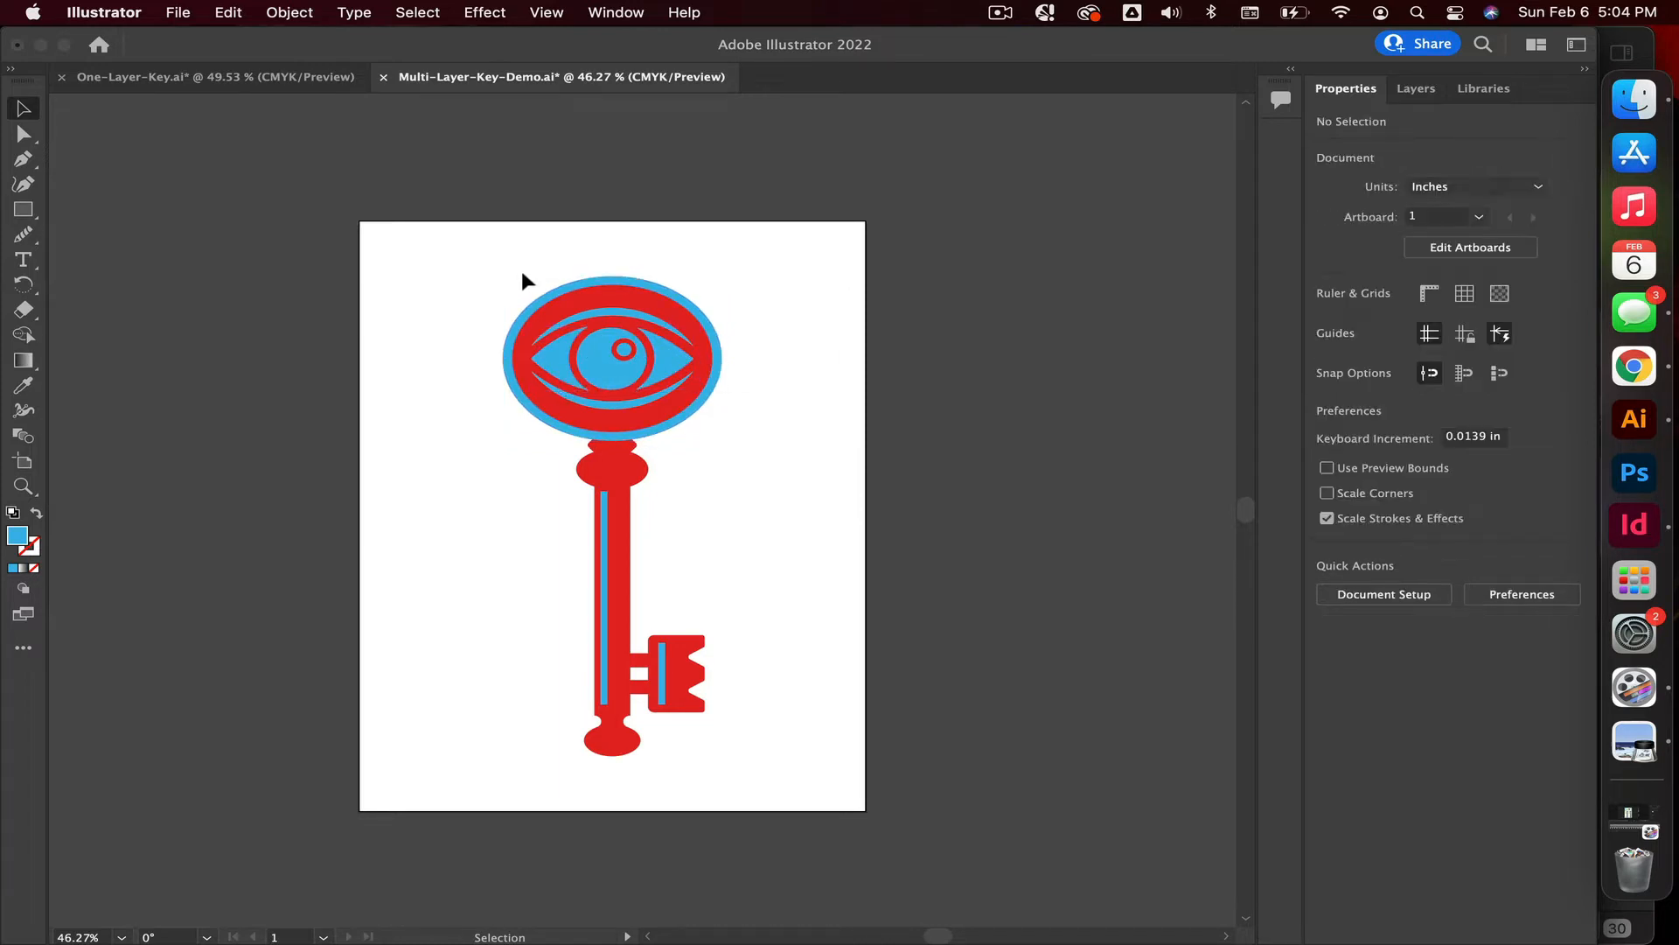
Group all the blue shapes: the two bars, the outer oval ring and the eye pieces.
{"action": "left_click", "coordinate": [661, 670]}
{"action": "left_click", "coordinate": [604, 619], "text": "shift"}
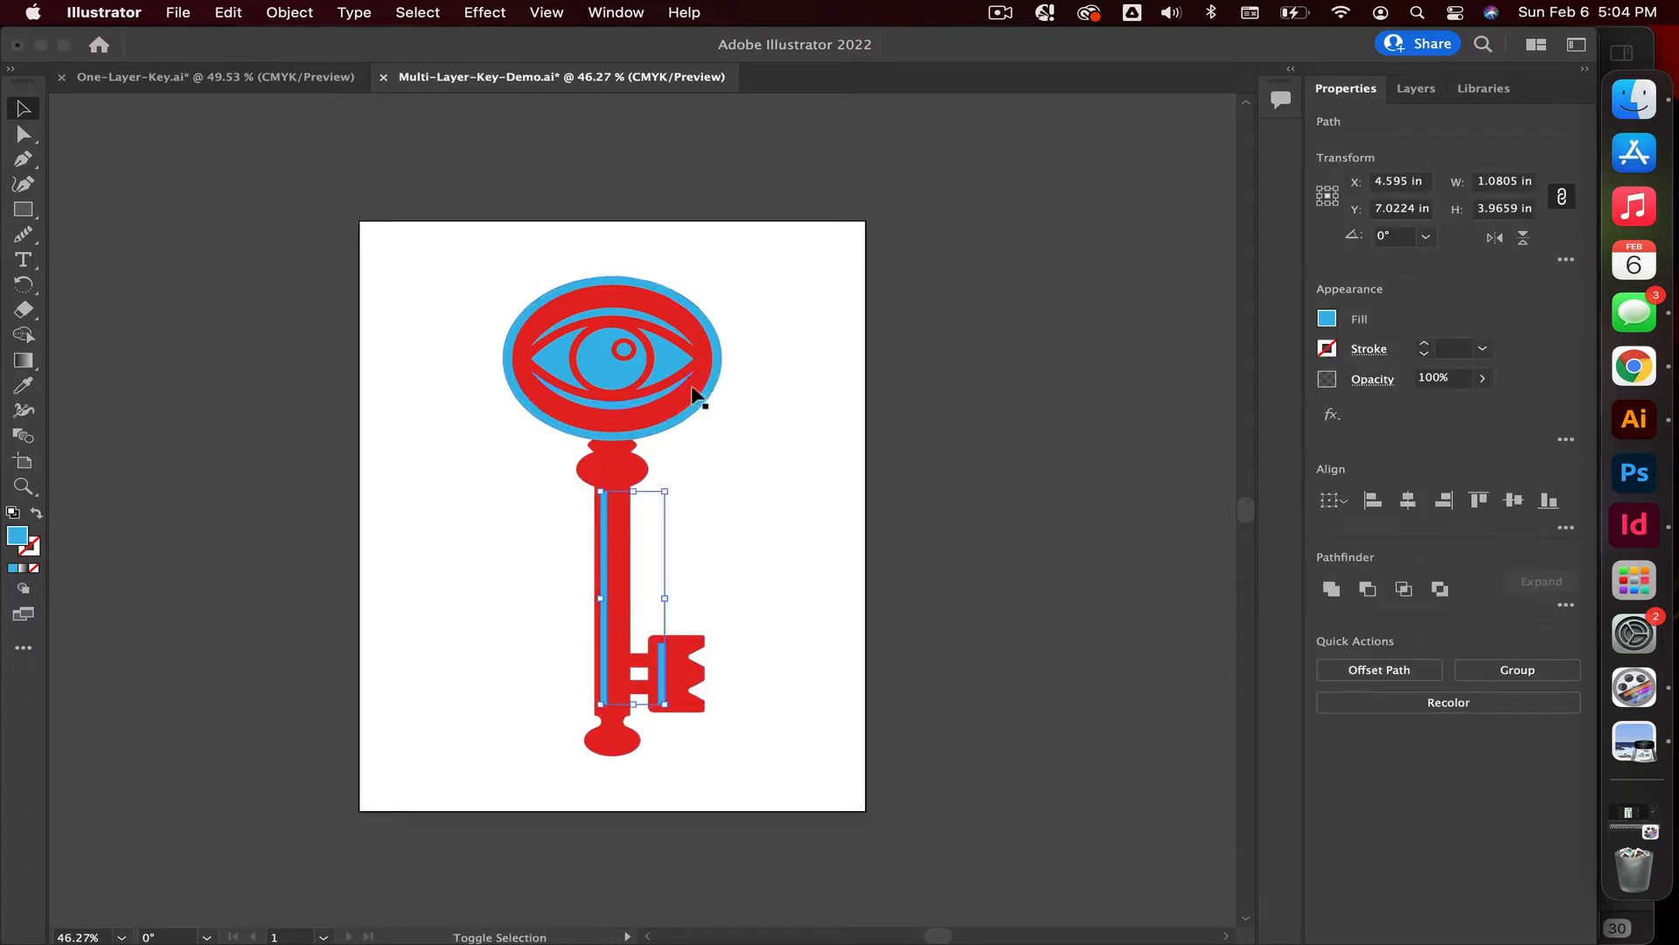
{"action": "left_click", "coordinate": [690, 411], "text": "shift"}
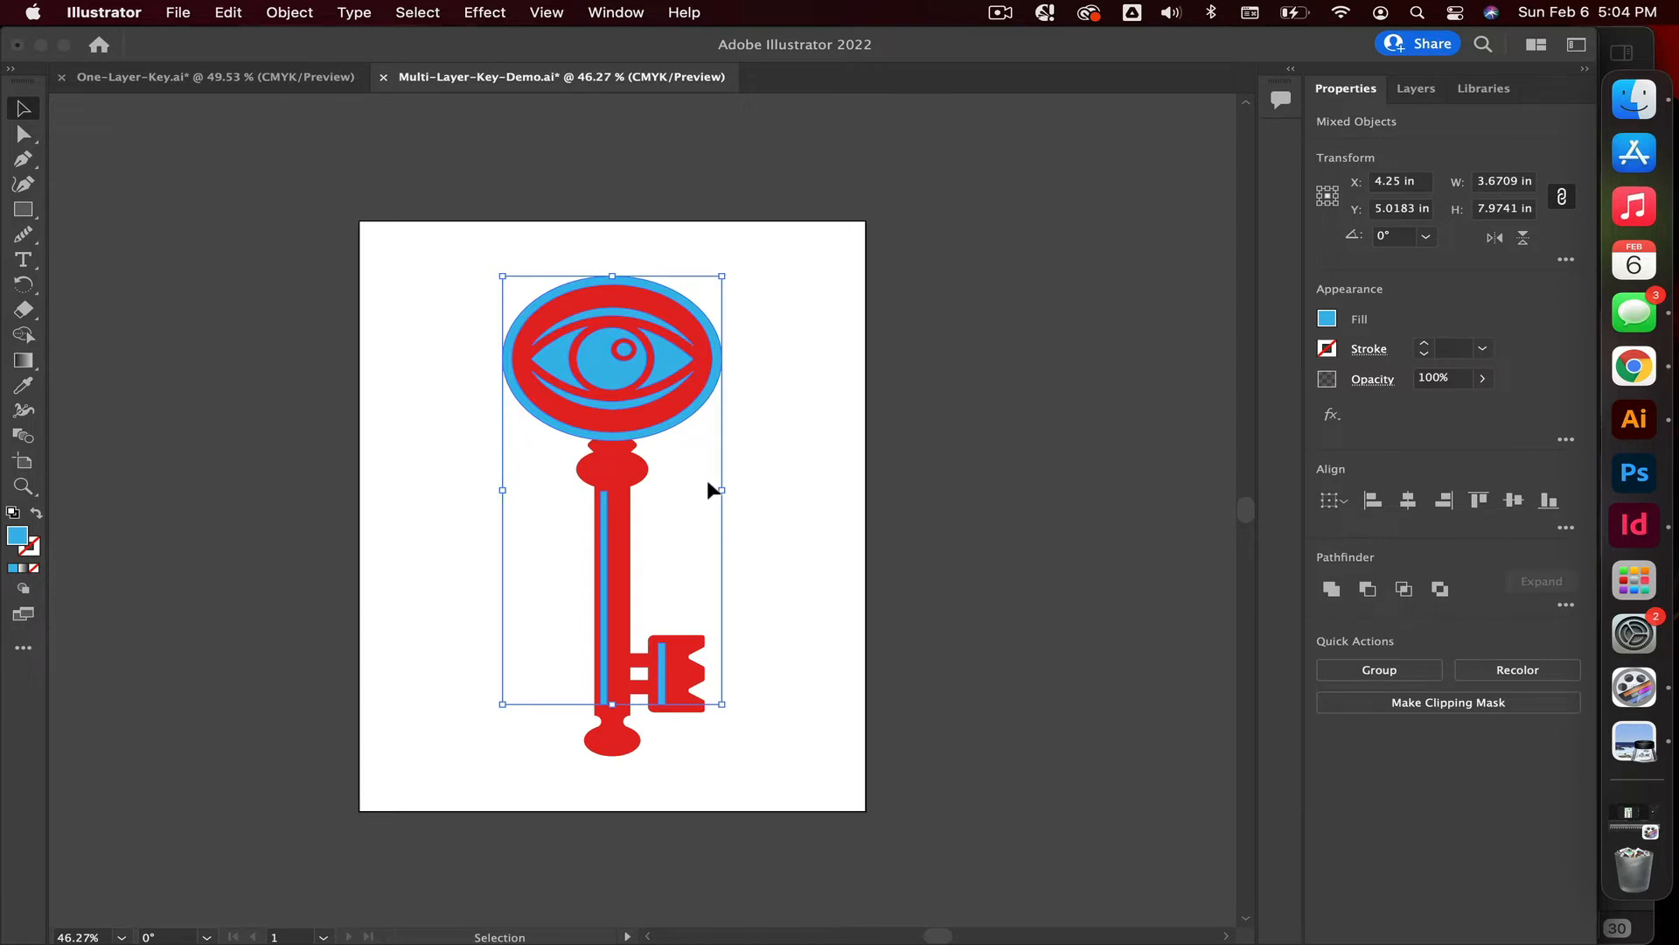
{"action": "key", "text": "a"}
{"action": "key", "text": "super+g"}
{"action": "key", "text": "v"}
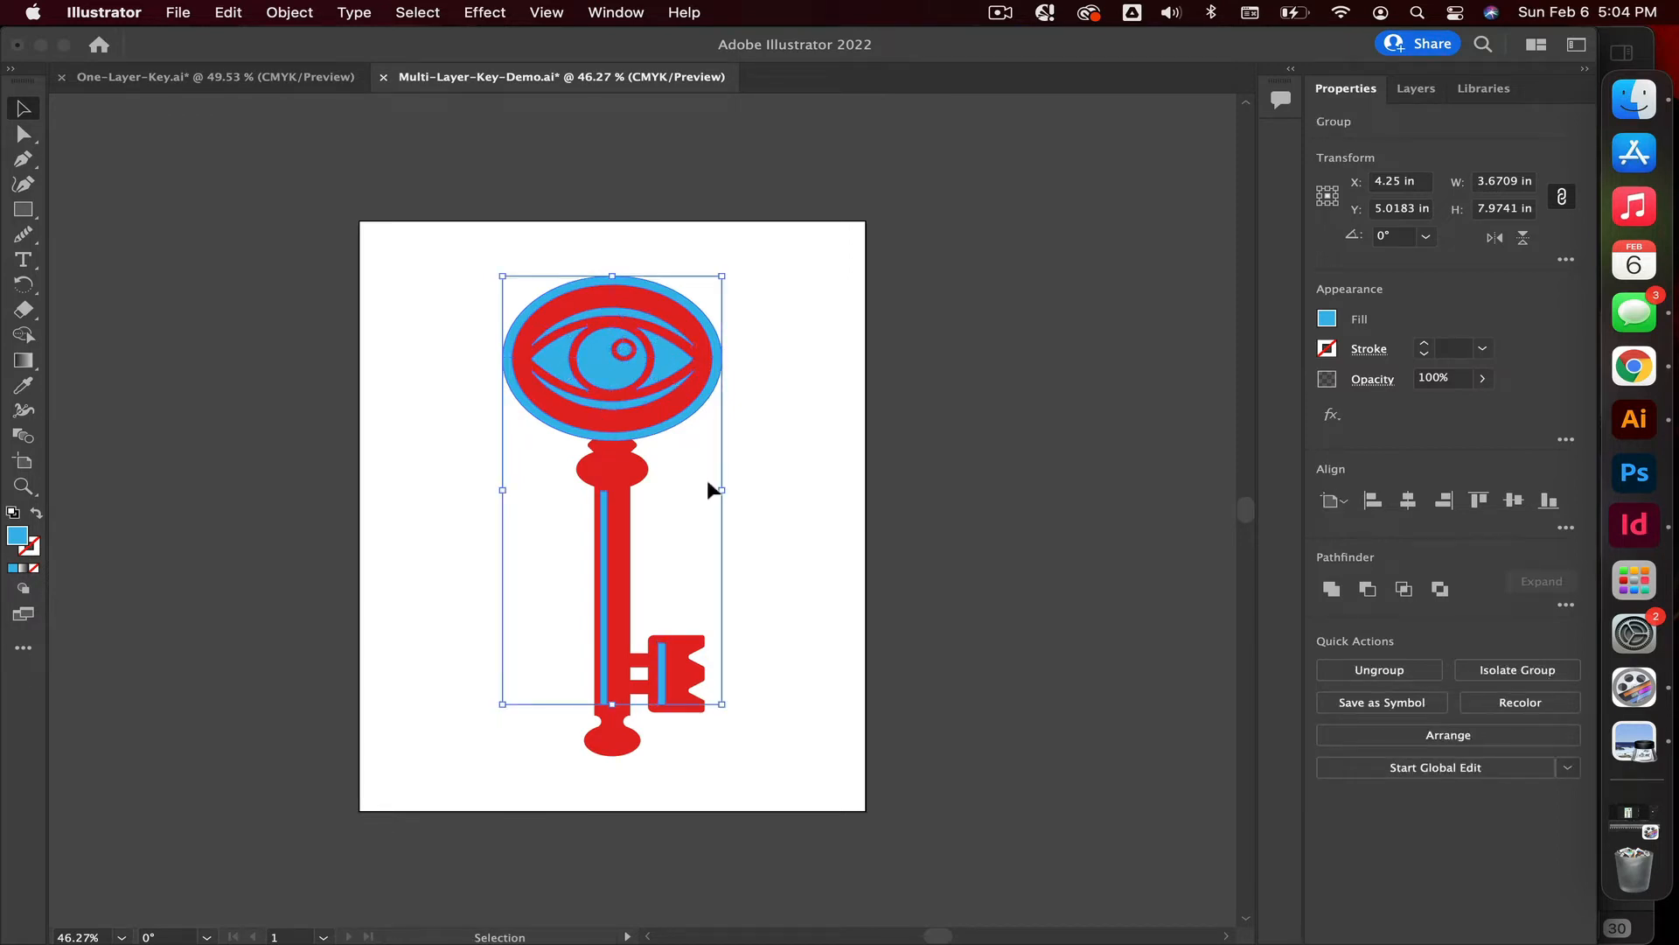
Move the blue group off the red key to see the two layers apart, and undo the move.
{"action": "left_click", "coordinate": [815, 411]}
{"action": "left_click_drag", "start_coordinate": [659, 358], "coordinate": [853, 420]}
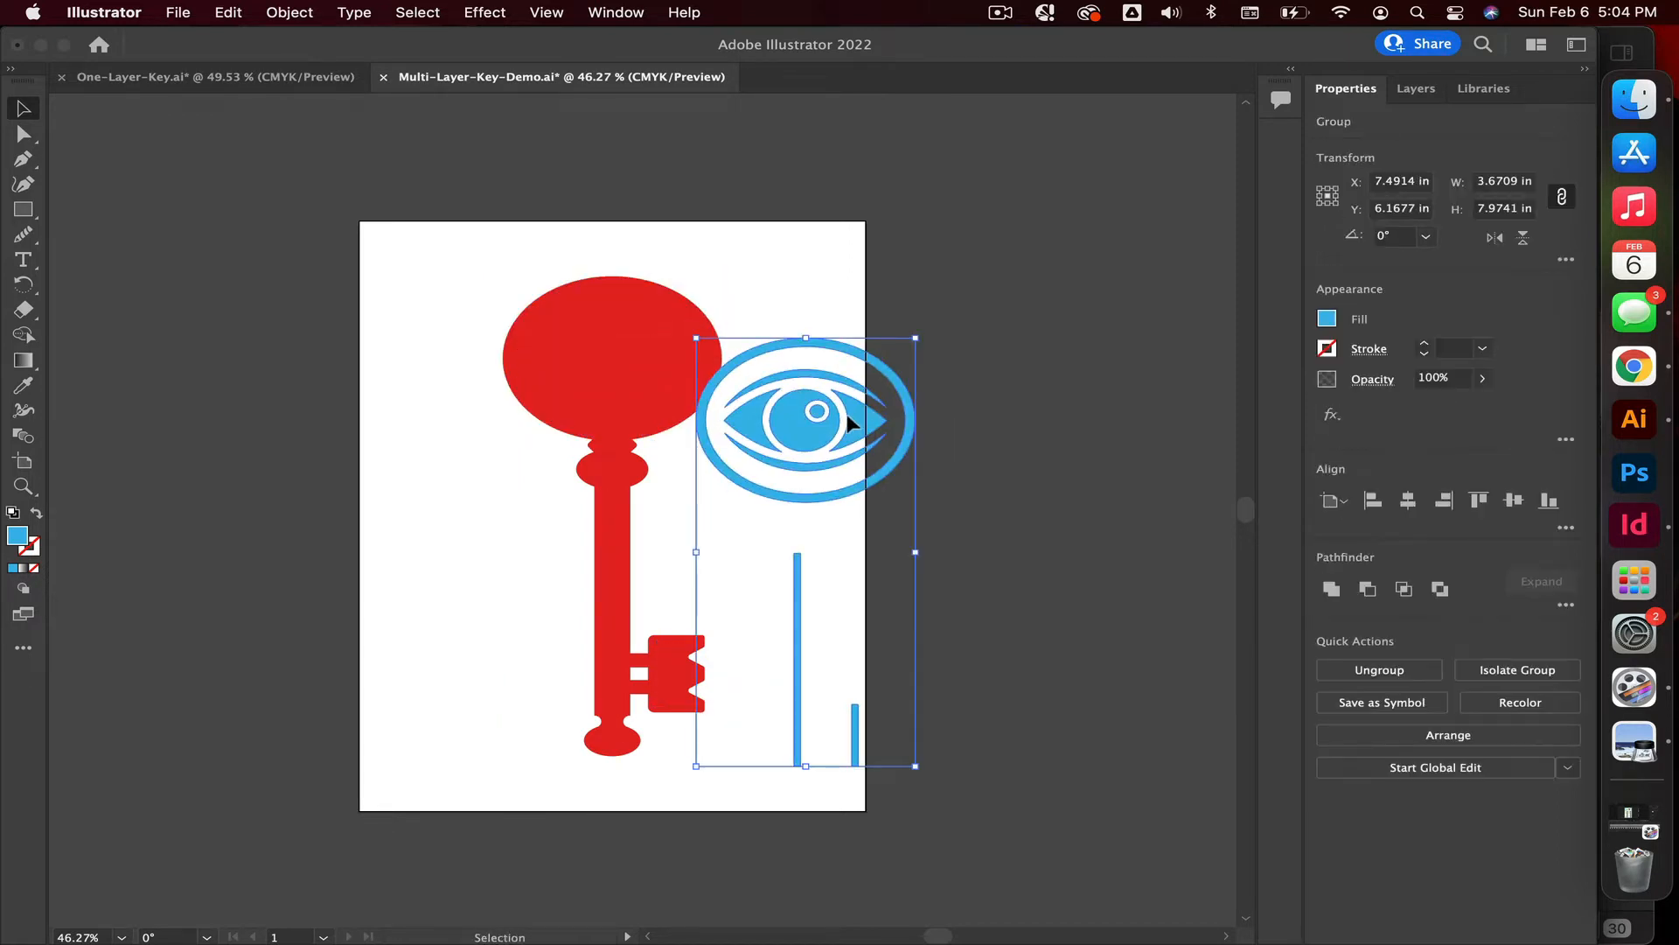
{"action": "key", "text": "super+z"}
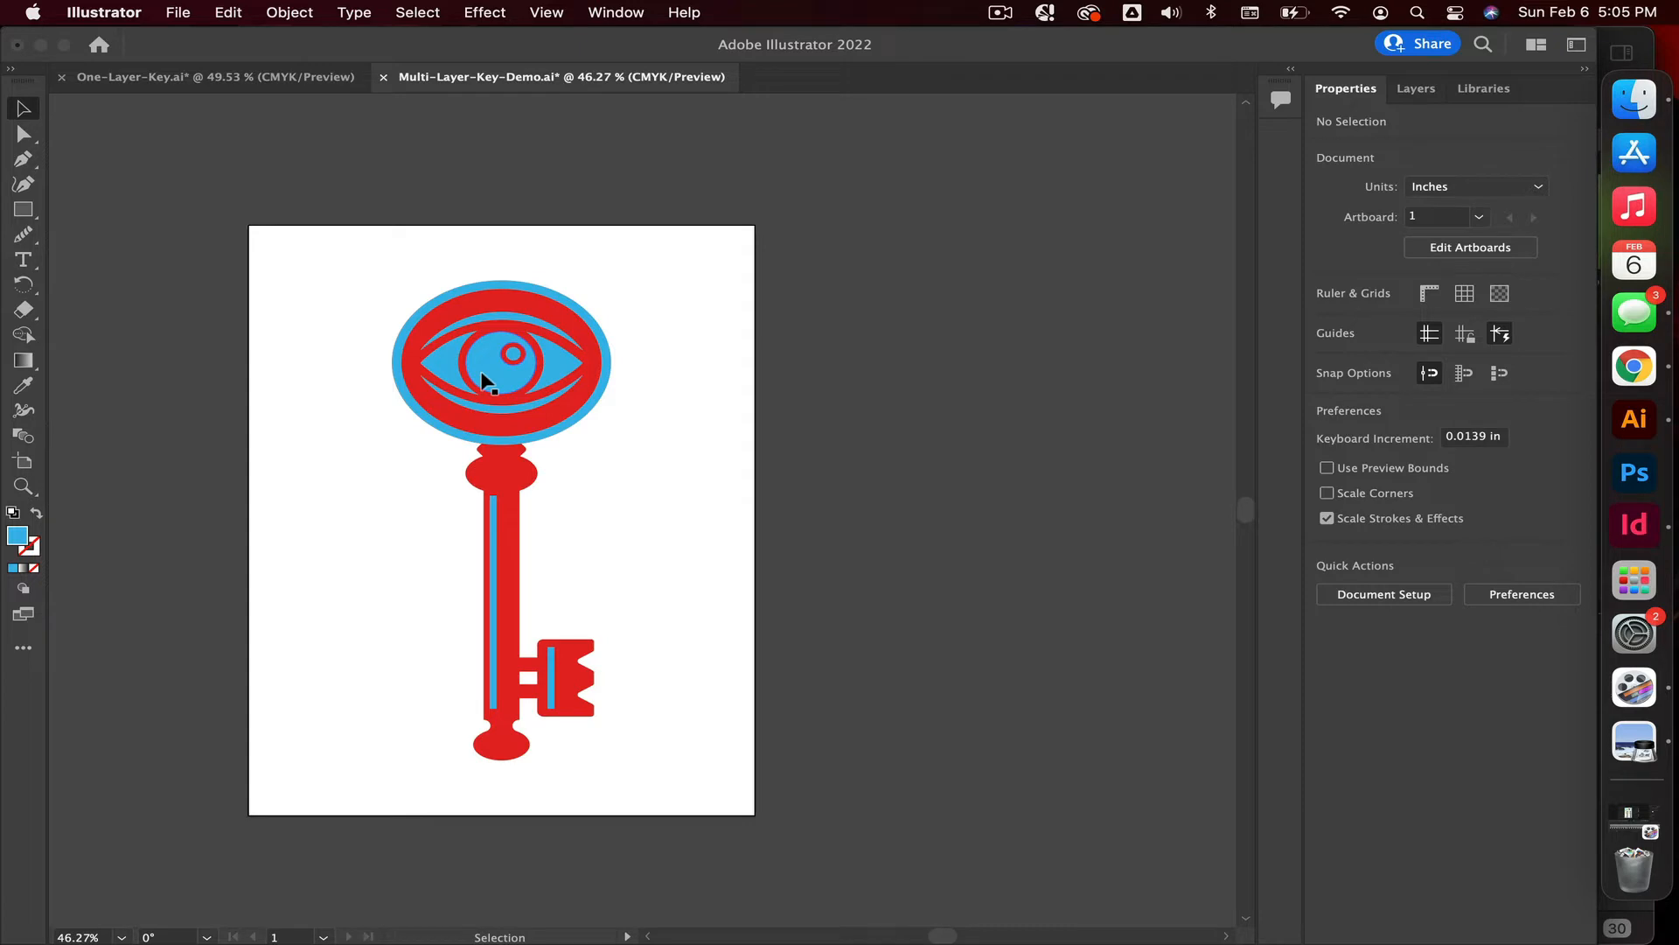
Duplicate the artboard together with its key artwork, placing the copy directly to the right of the original.
{"action": "scroll", "coordinate": [487, 382], "scroll_direction": "right", "scroll_amount": 3}
{"action": "scroll", "coordinate": [487, 382], "scroll_direction": "down", "scroll_amount": 2}
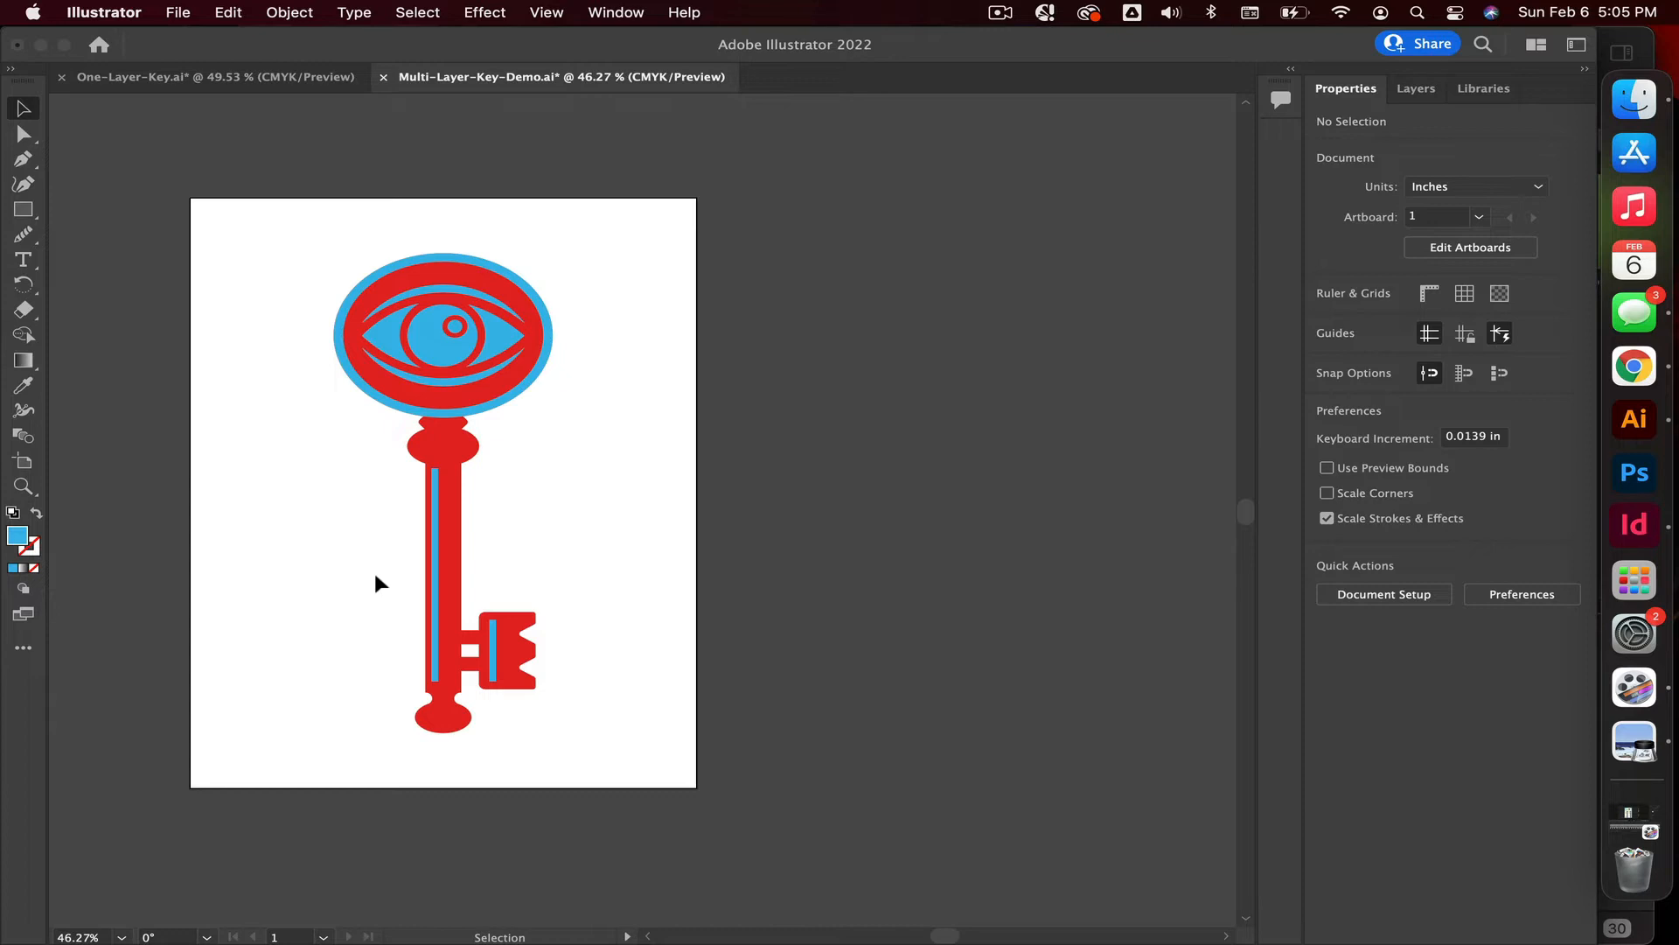
{"action": "left_click", "coordinate": [26, 466]}
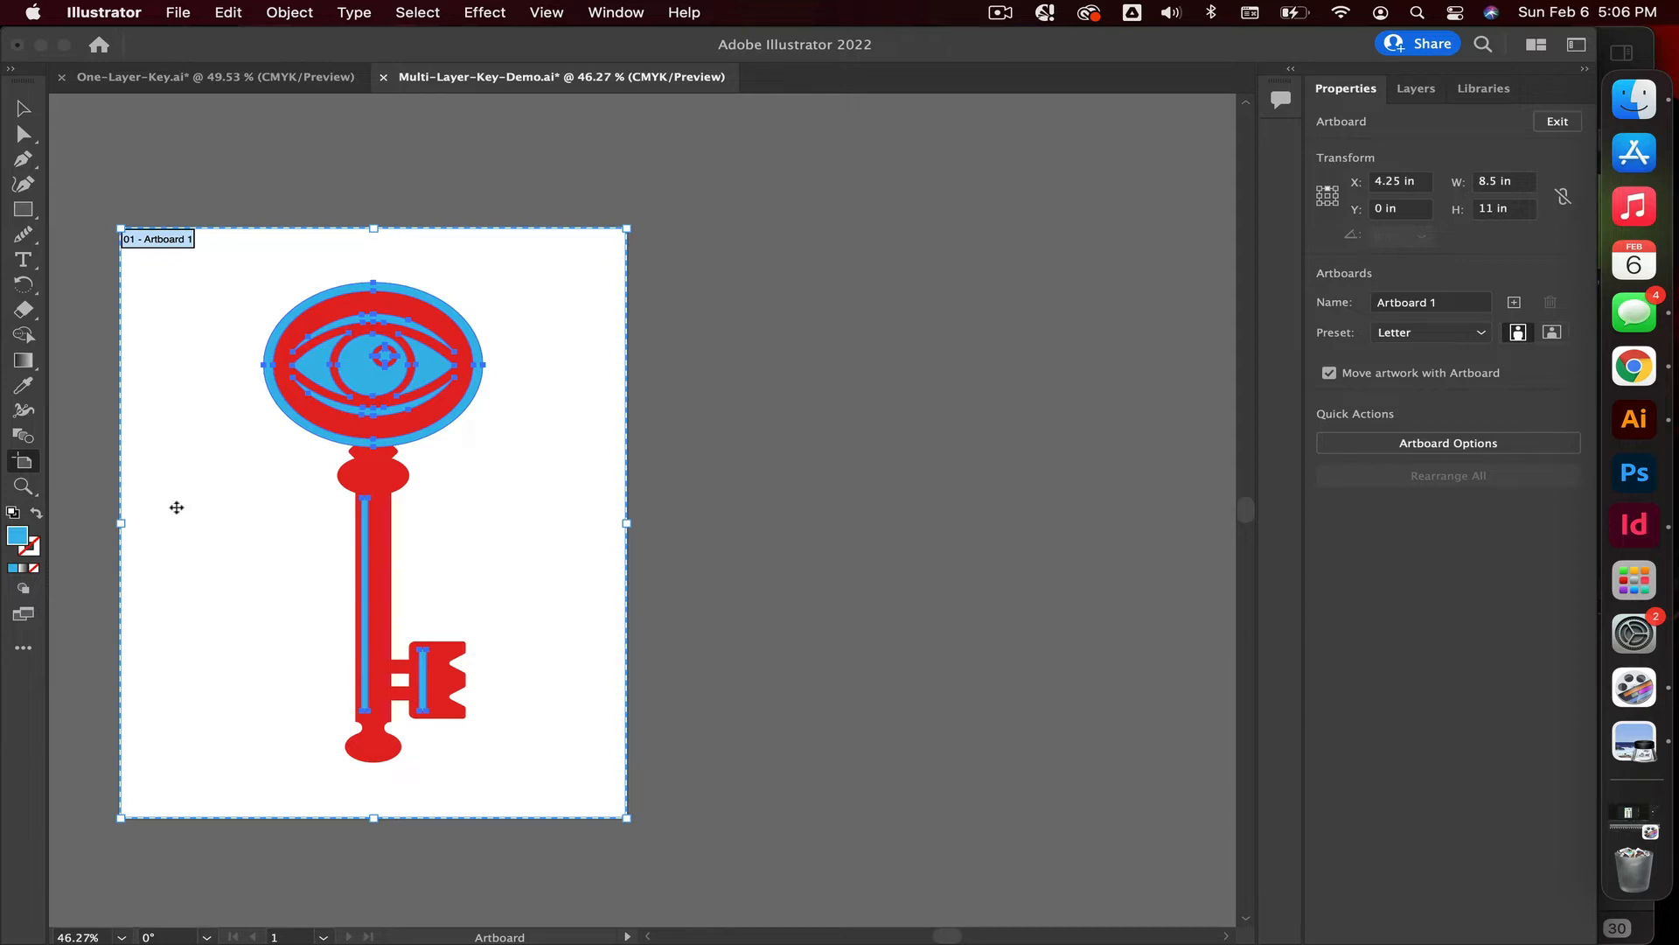
{"action": "left_click_drag", "start_coordinate": [177, 507], "coordinate": [713, 514]}
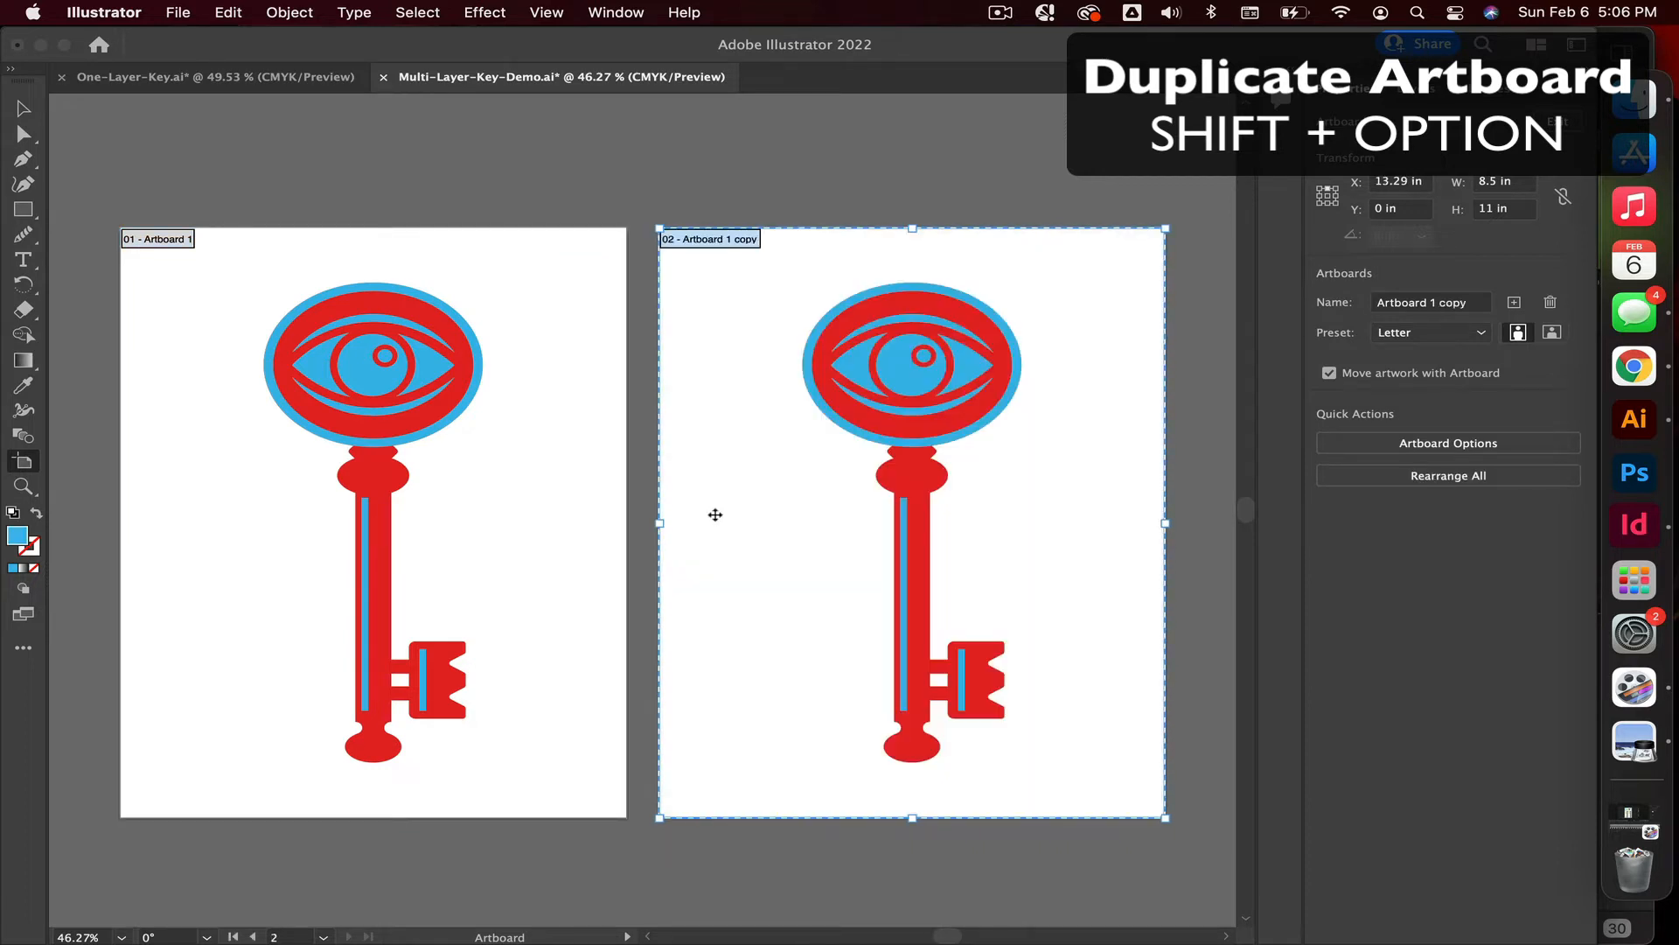
{"action": "left_click", "coordinate": [24, 108]}
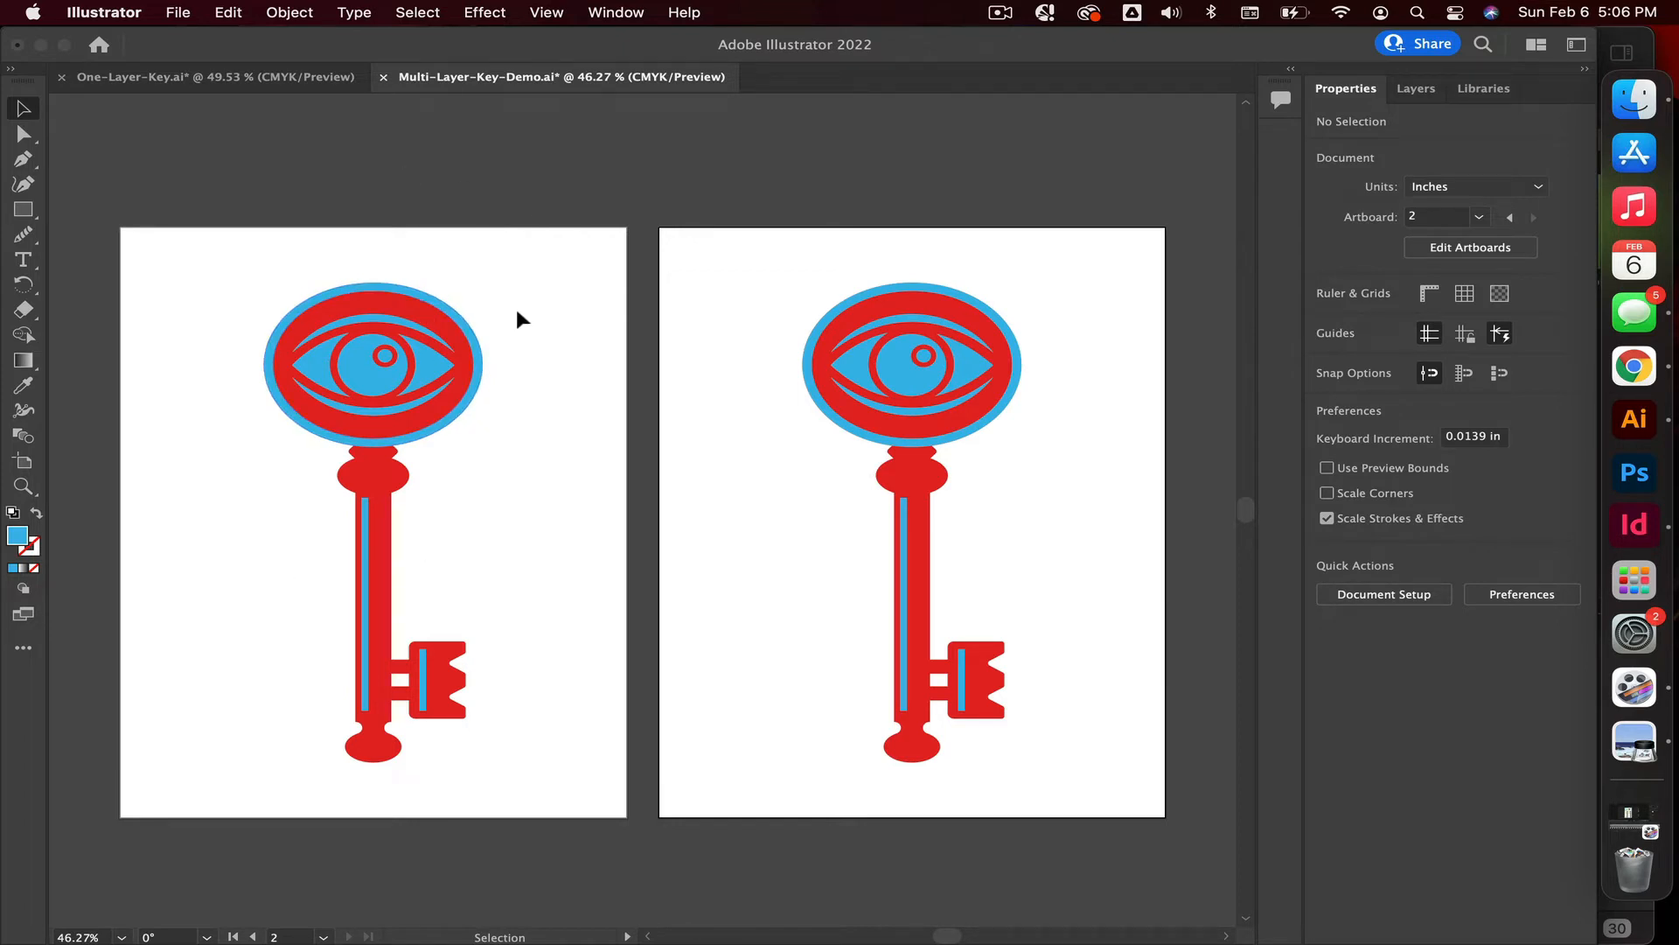
Delete all the blue shapes from the first artboard: the oval ring, the eye pieces and both bars.
{"action": "left_click", "coordinate": [462, 330]}
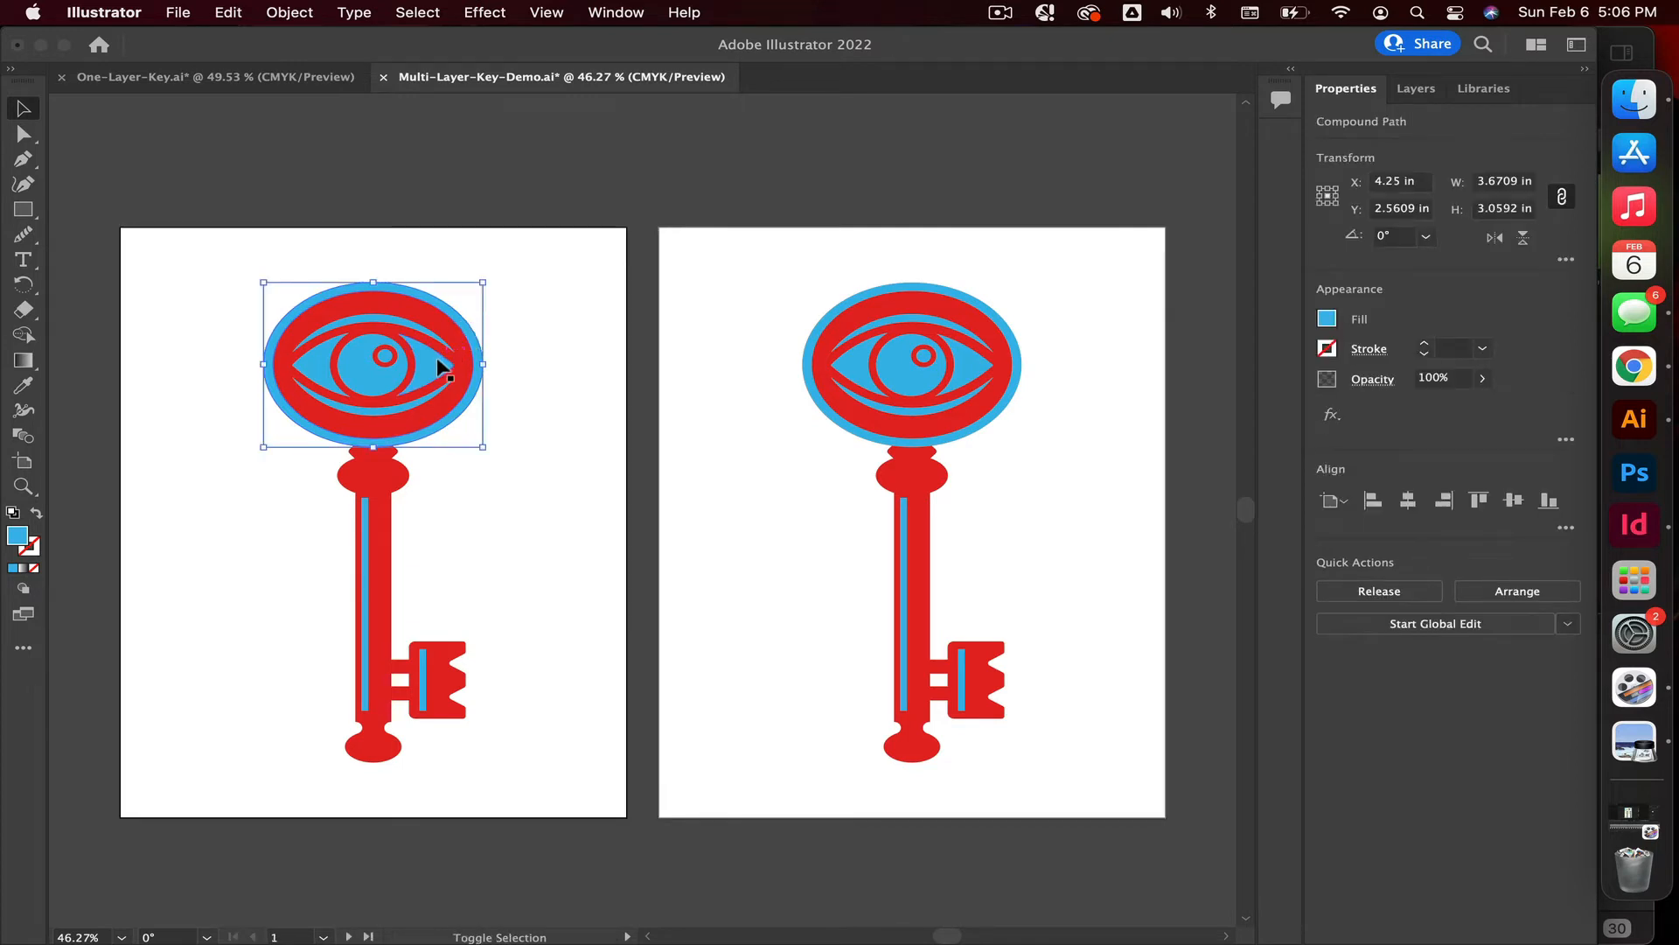
{"action": "left_click", "coordinate": [438, 358], "text": "shift"}
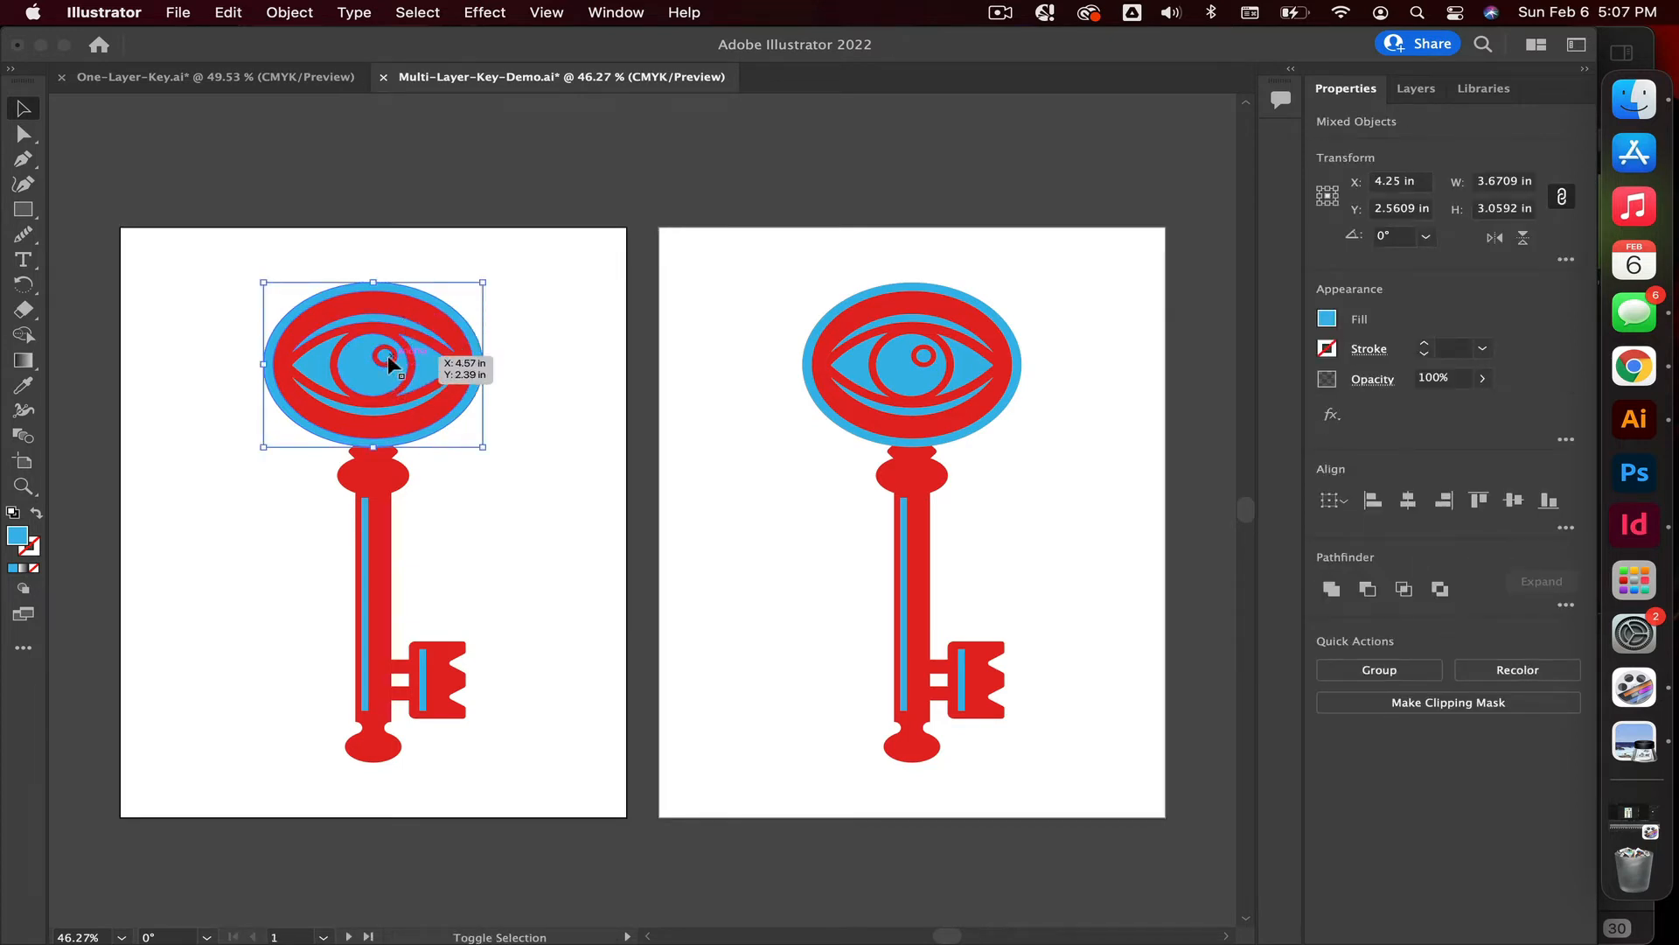
{"action": "left_click", "coordinate": [363, 508], "text": "shift"}
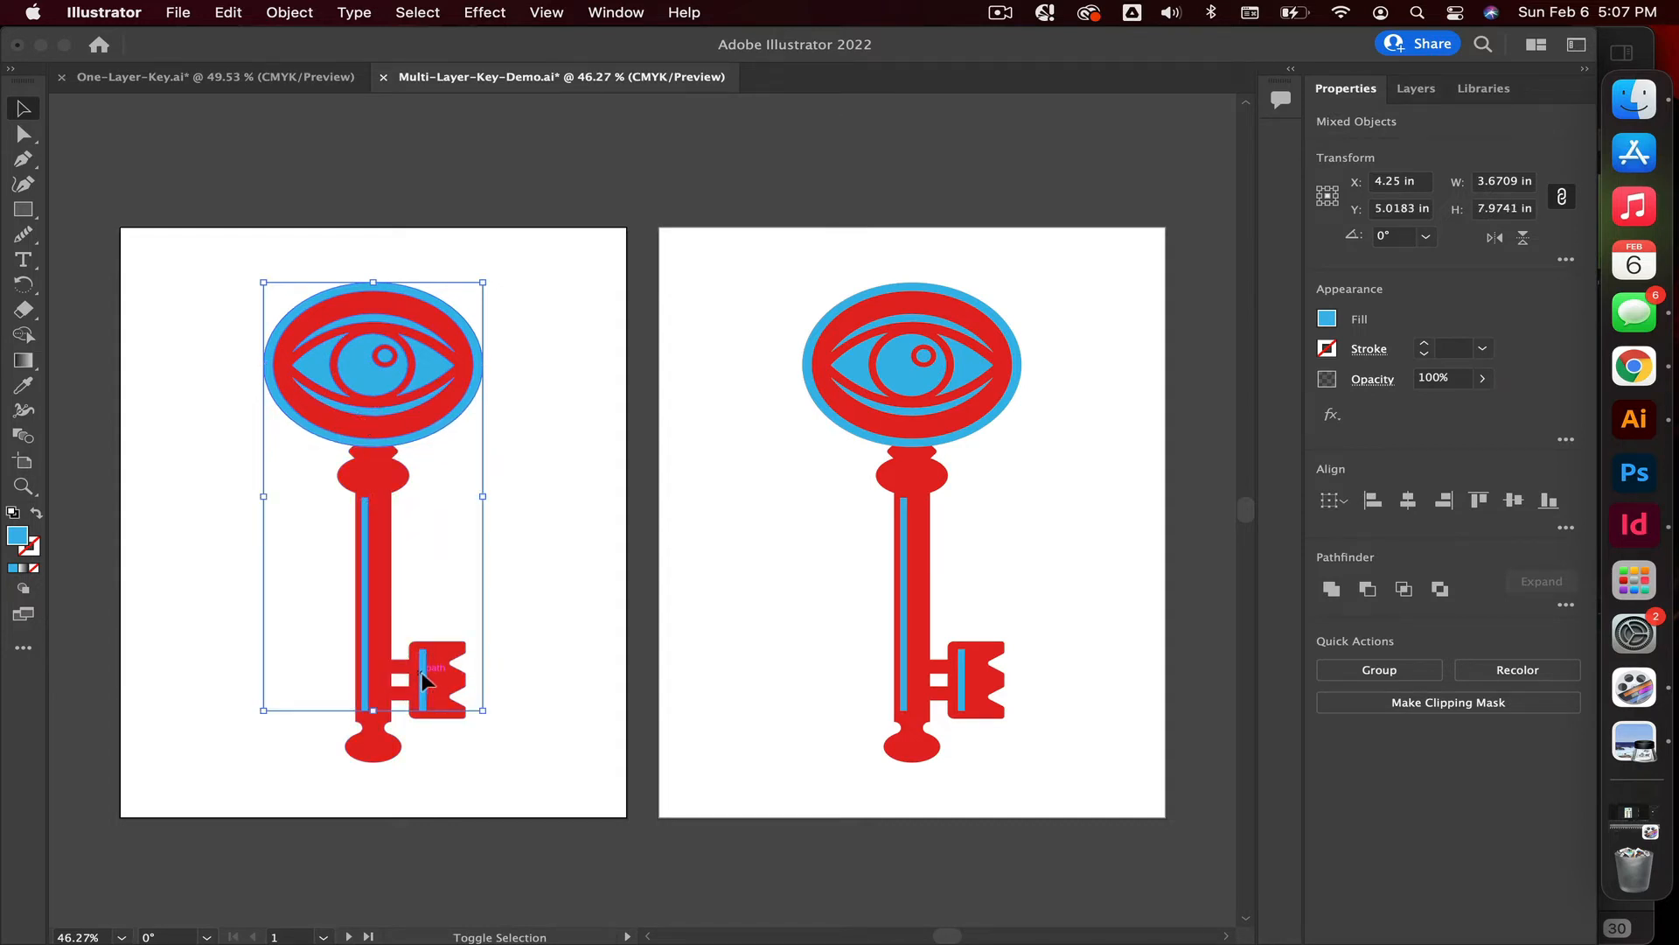
{"action": "left_click", "coordinate": [421, 679], "text": "shift"}
{"action": "key", "text": "Delete"}
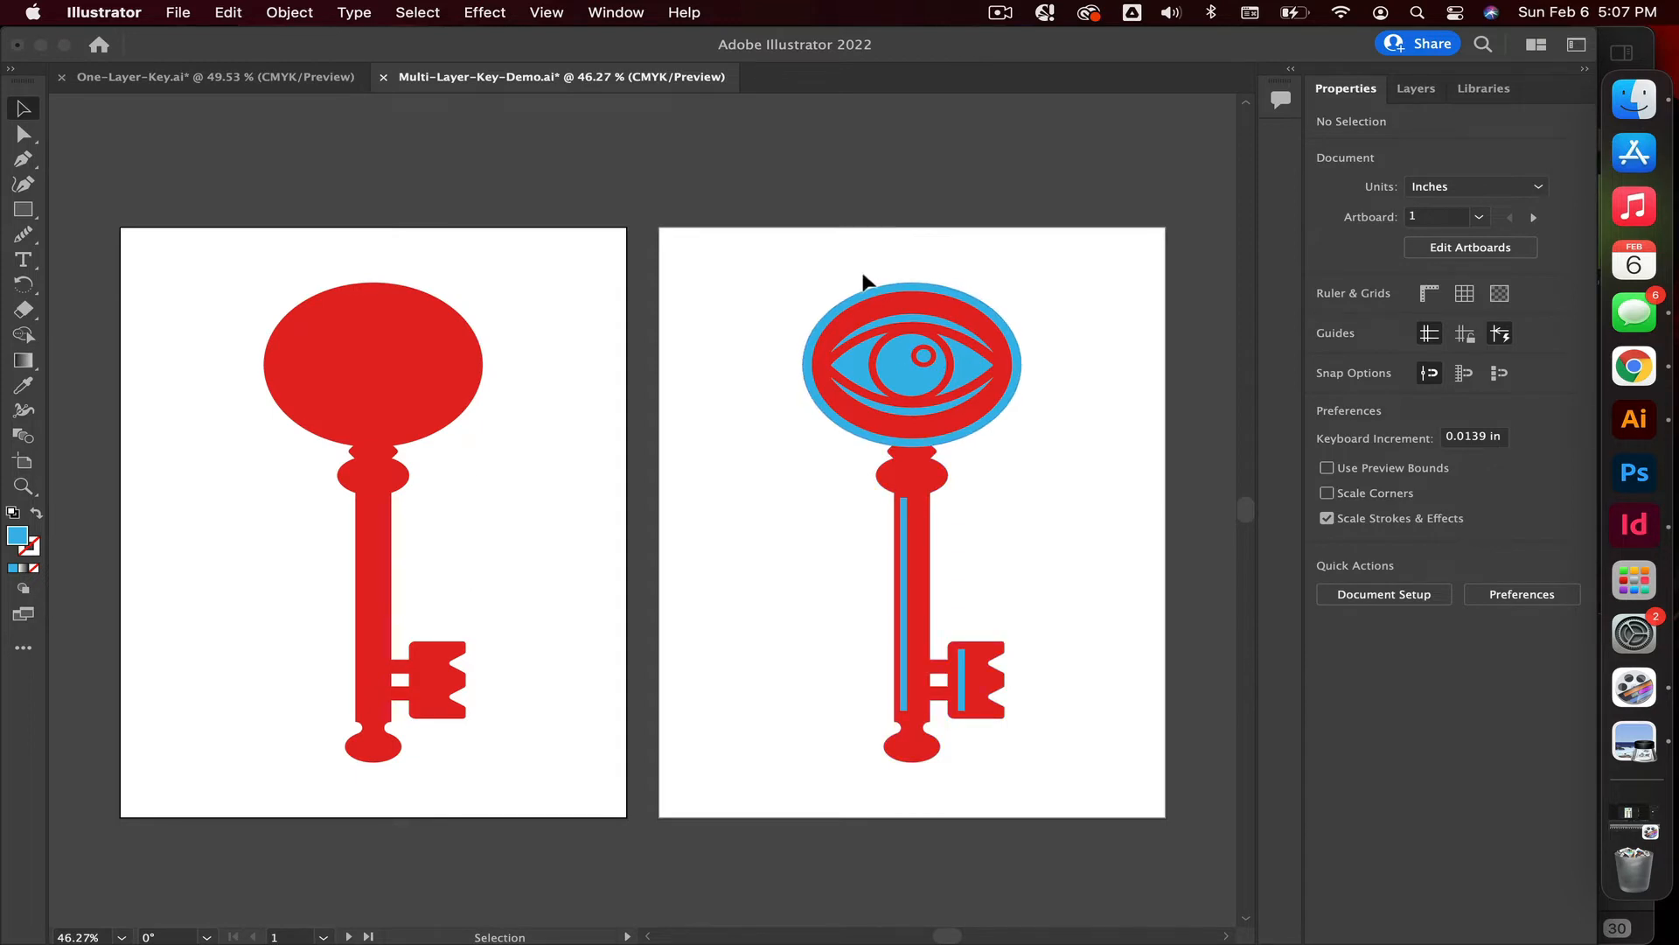
Try removing the red silhouette from the second artboard, and undo the deletion.
{"action": "scroll", "coordinate": [909, 389], "scroll_direction": "right", "scroll_amount": 4}
{"action": "scroll", "coordinate": [910, 389], "scroll_direction": "down", "scroll_amount": 1}
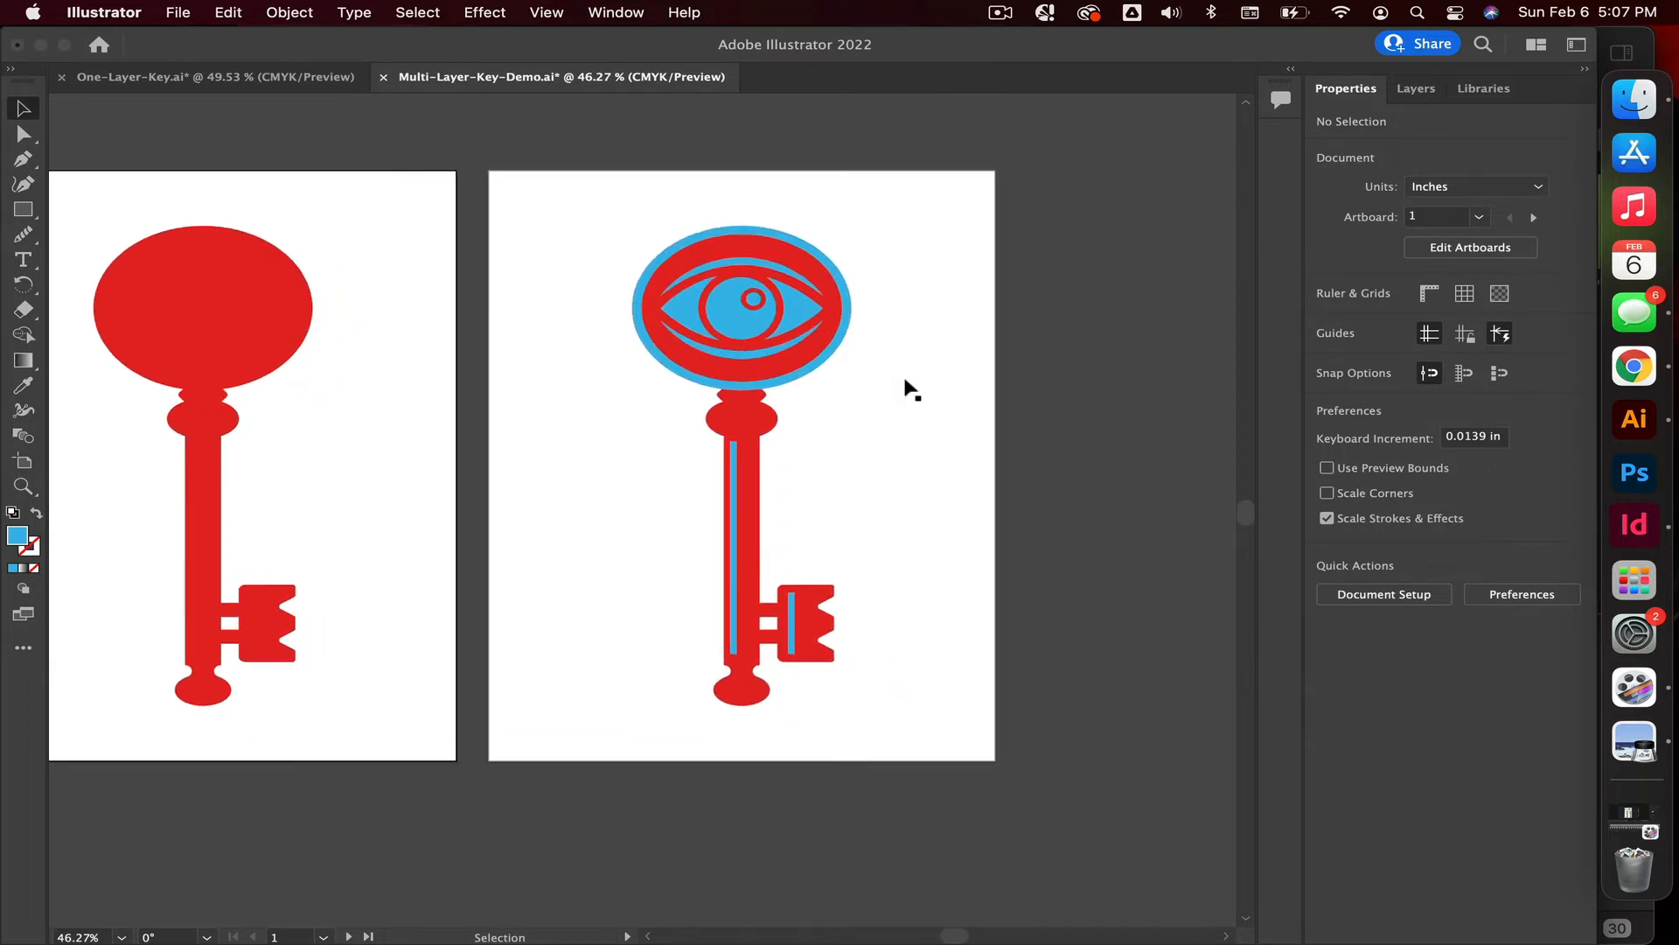
{"action": "left_click", "coordinate": [758, 421]}
{"action": "key", "text": "Delete"}
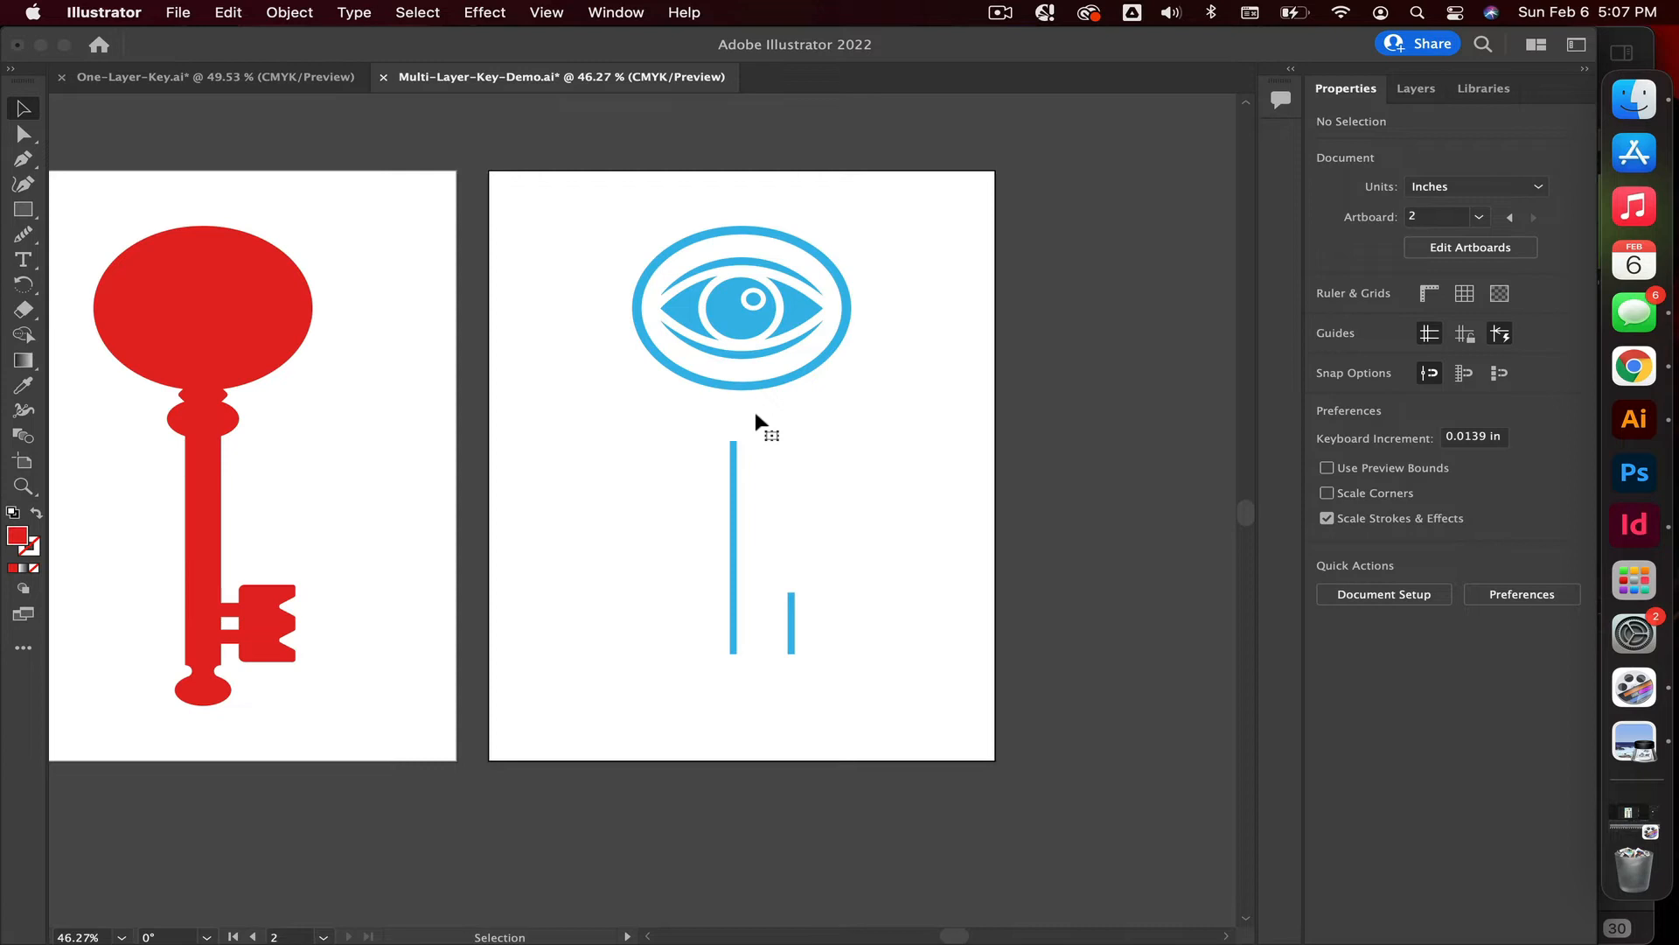
{"action": "key", "text": "super+b"}
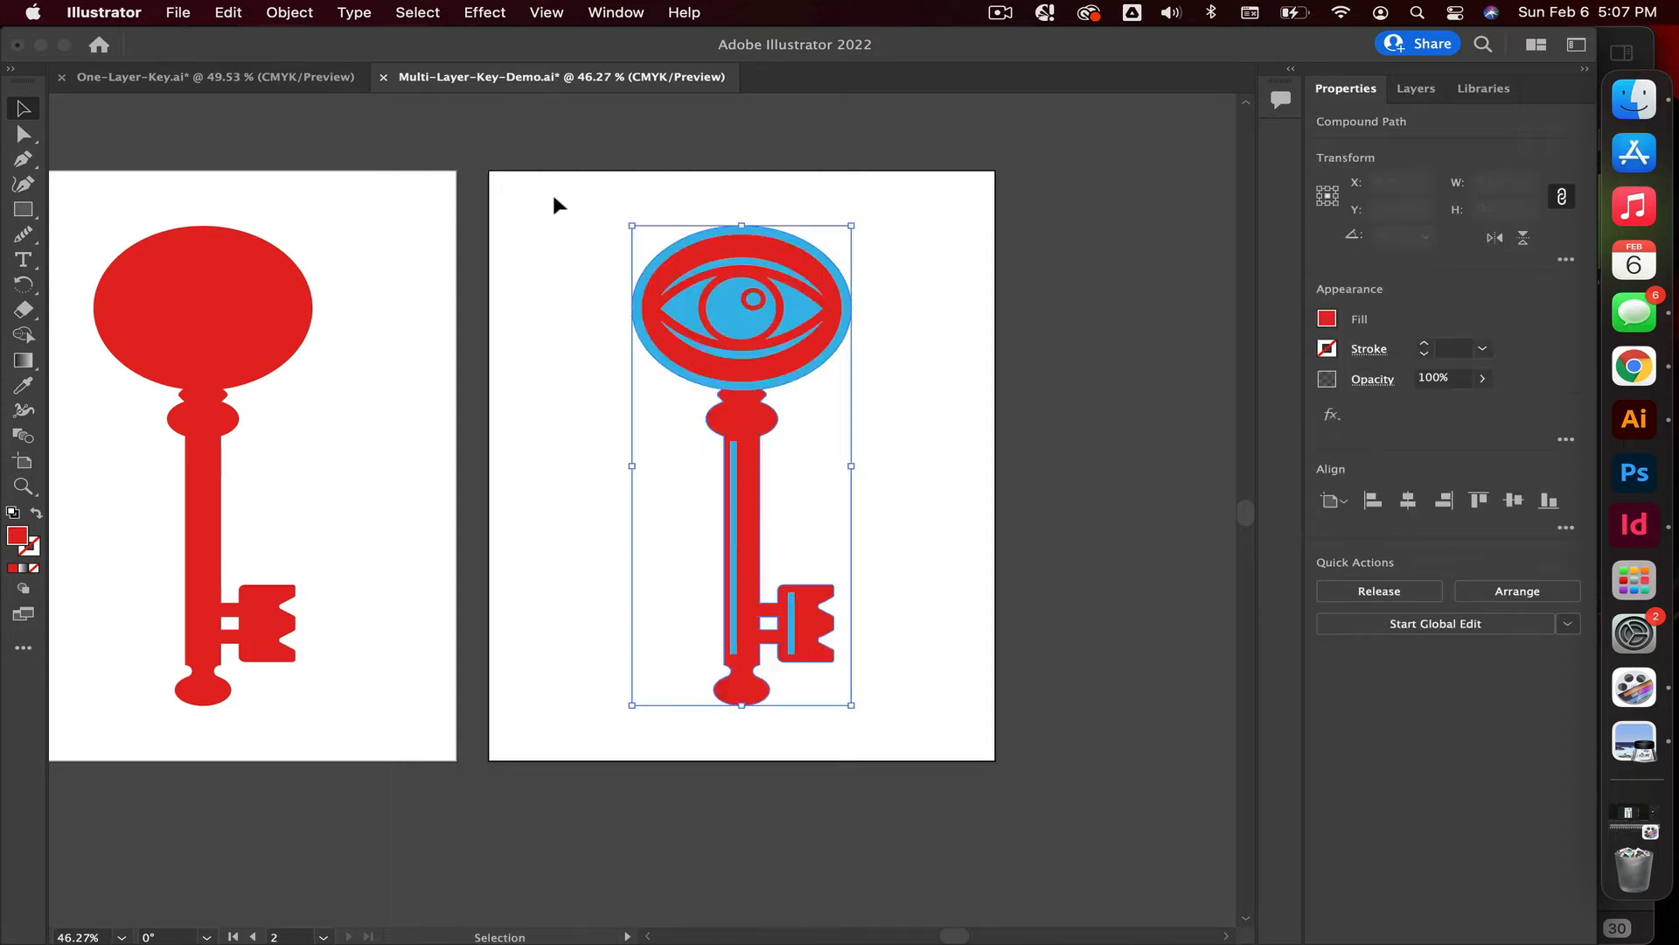
Try moving the complete key artwork on the second artboard, undo the change and clear the selection.
{"action": "left_click_drag", "start_coordinate": [553, 199], "coordinate": [929, 781]}
{"action": "left_click_drag", "start_coordinate": [832, 655], "coordinate": [744, 596]}
{"action": "key", "text": "super+z"}
{"action": "key", "text": "super+z"}
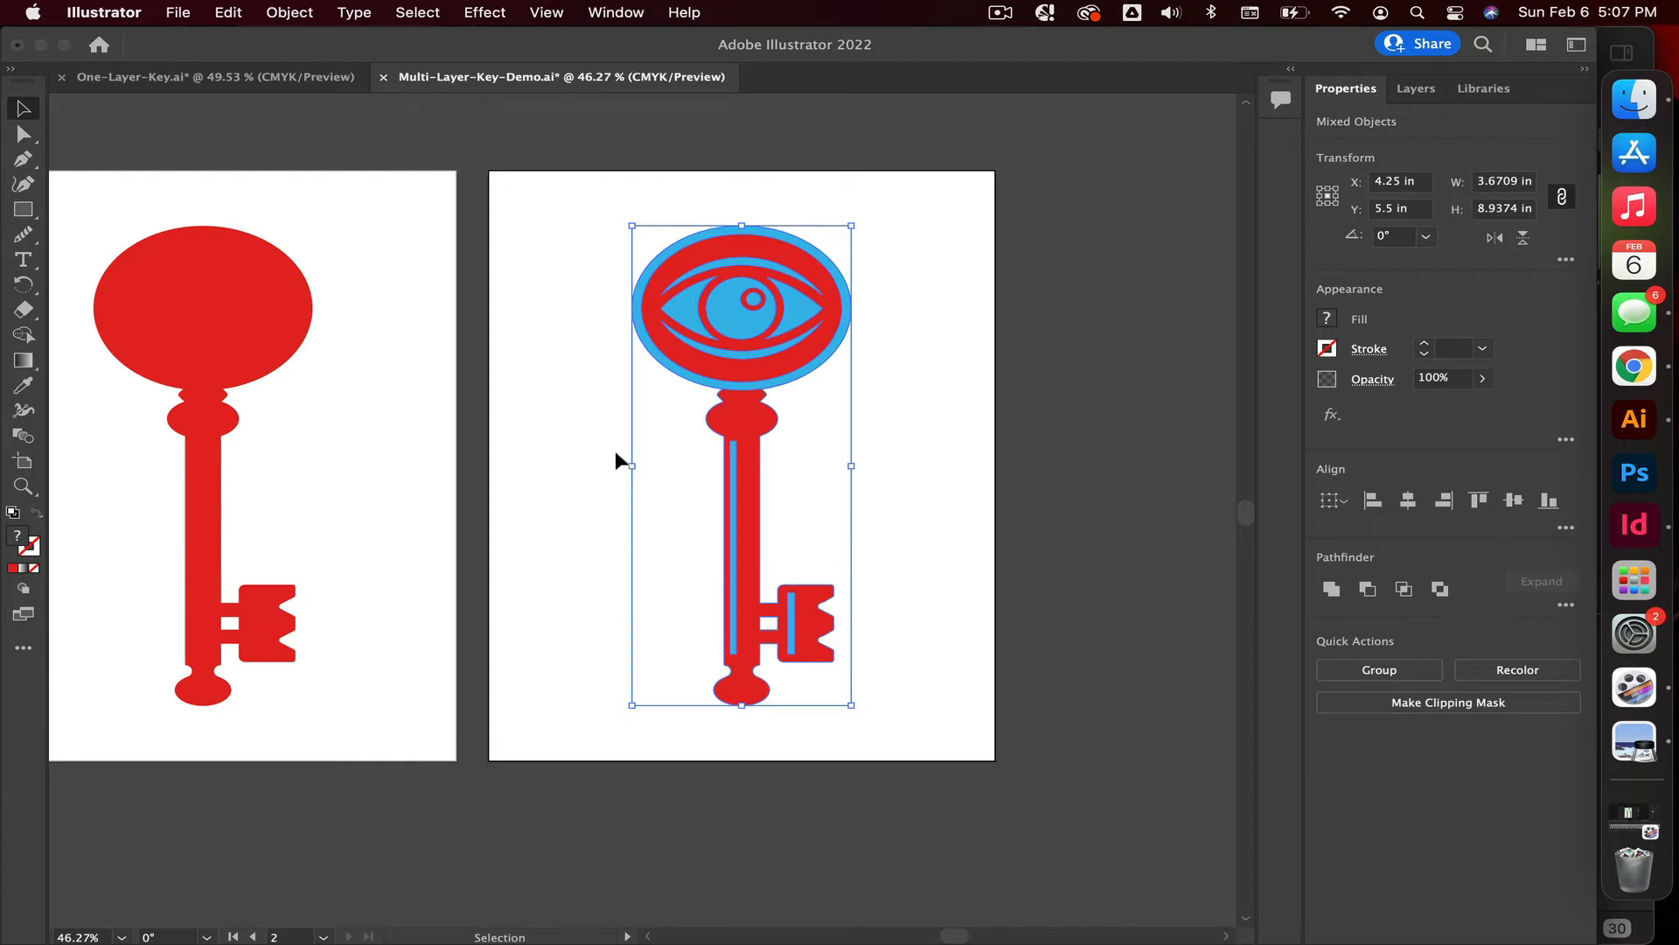
{"action": "left_click", "coordinate": [1062, 371]}
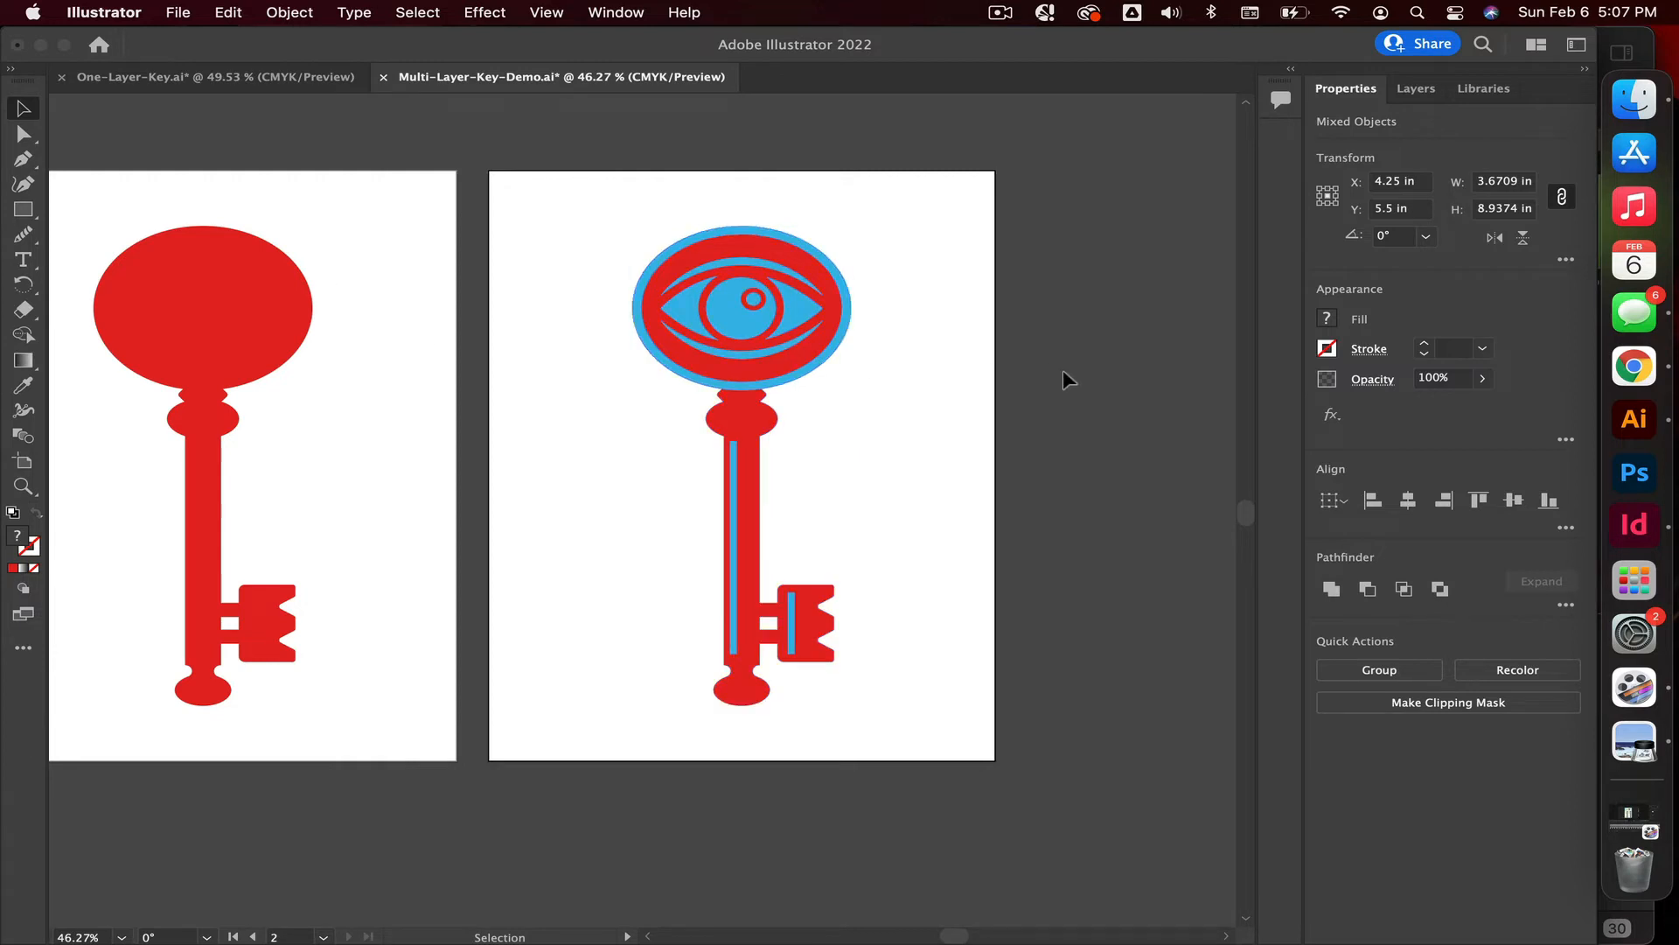
Delete the red key silhouette from the second artboard, leaving only the blue detail shapes.
{"action": "left_click", "coordinate": [791, 367]}
{"action": "key", "text": "Delete"}
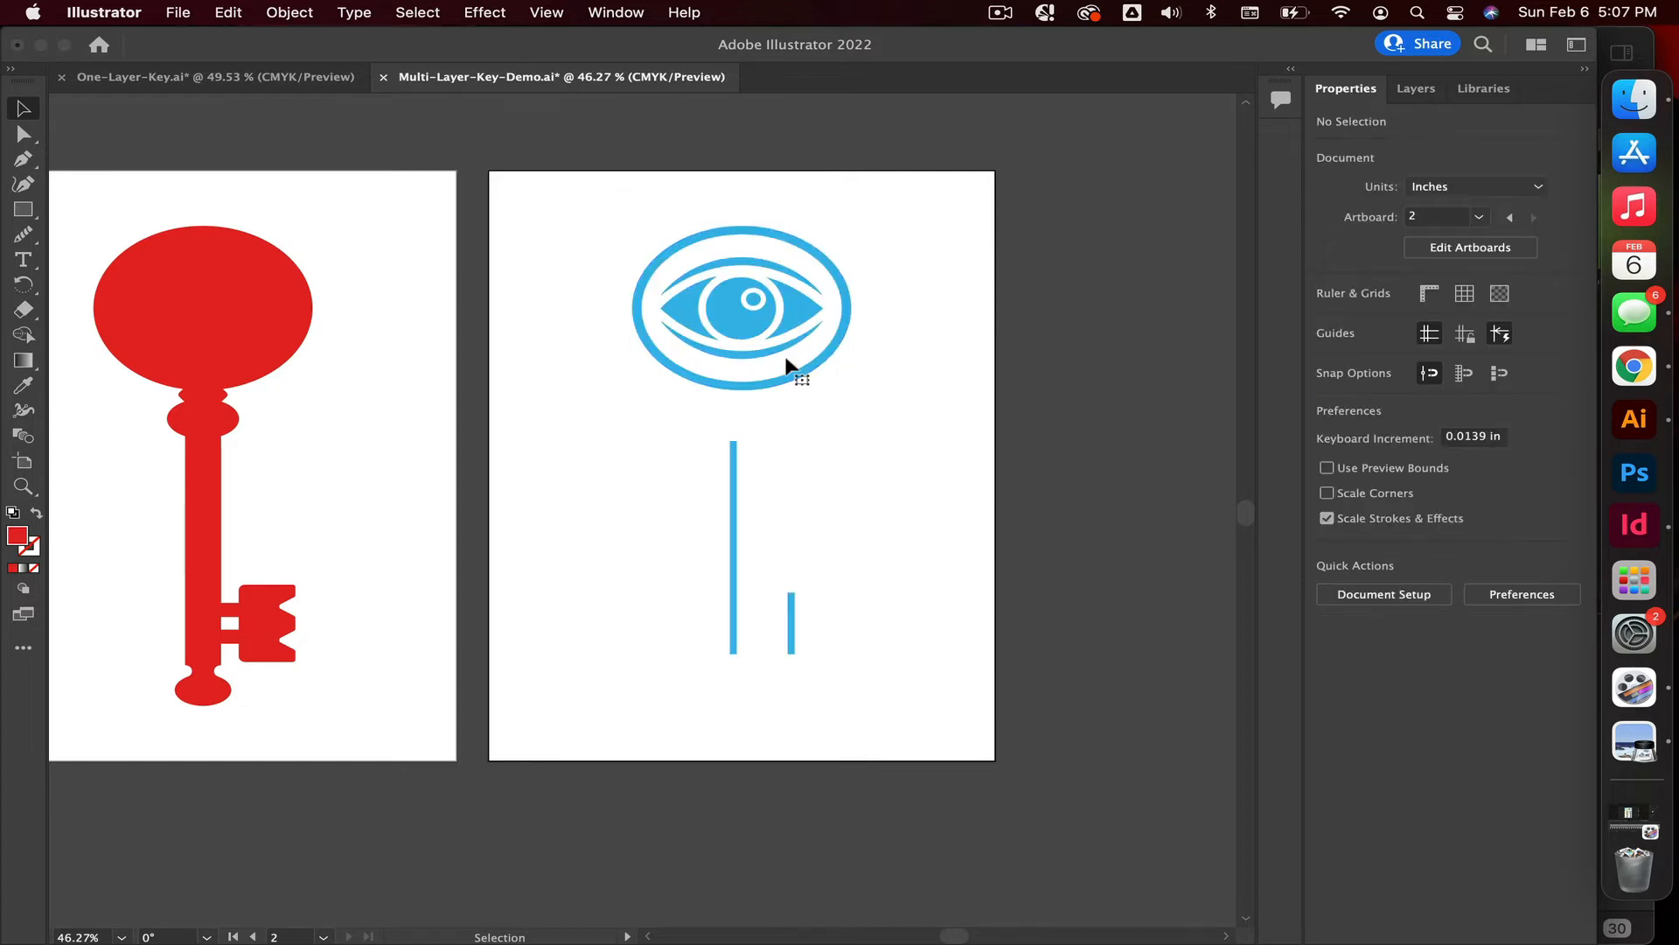
{"action": "scroll", "coordinate": [1054, 458], "scroll_direction": "left", "scroll_amount": 3}
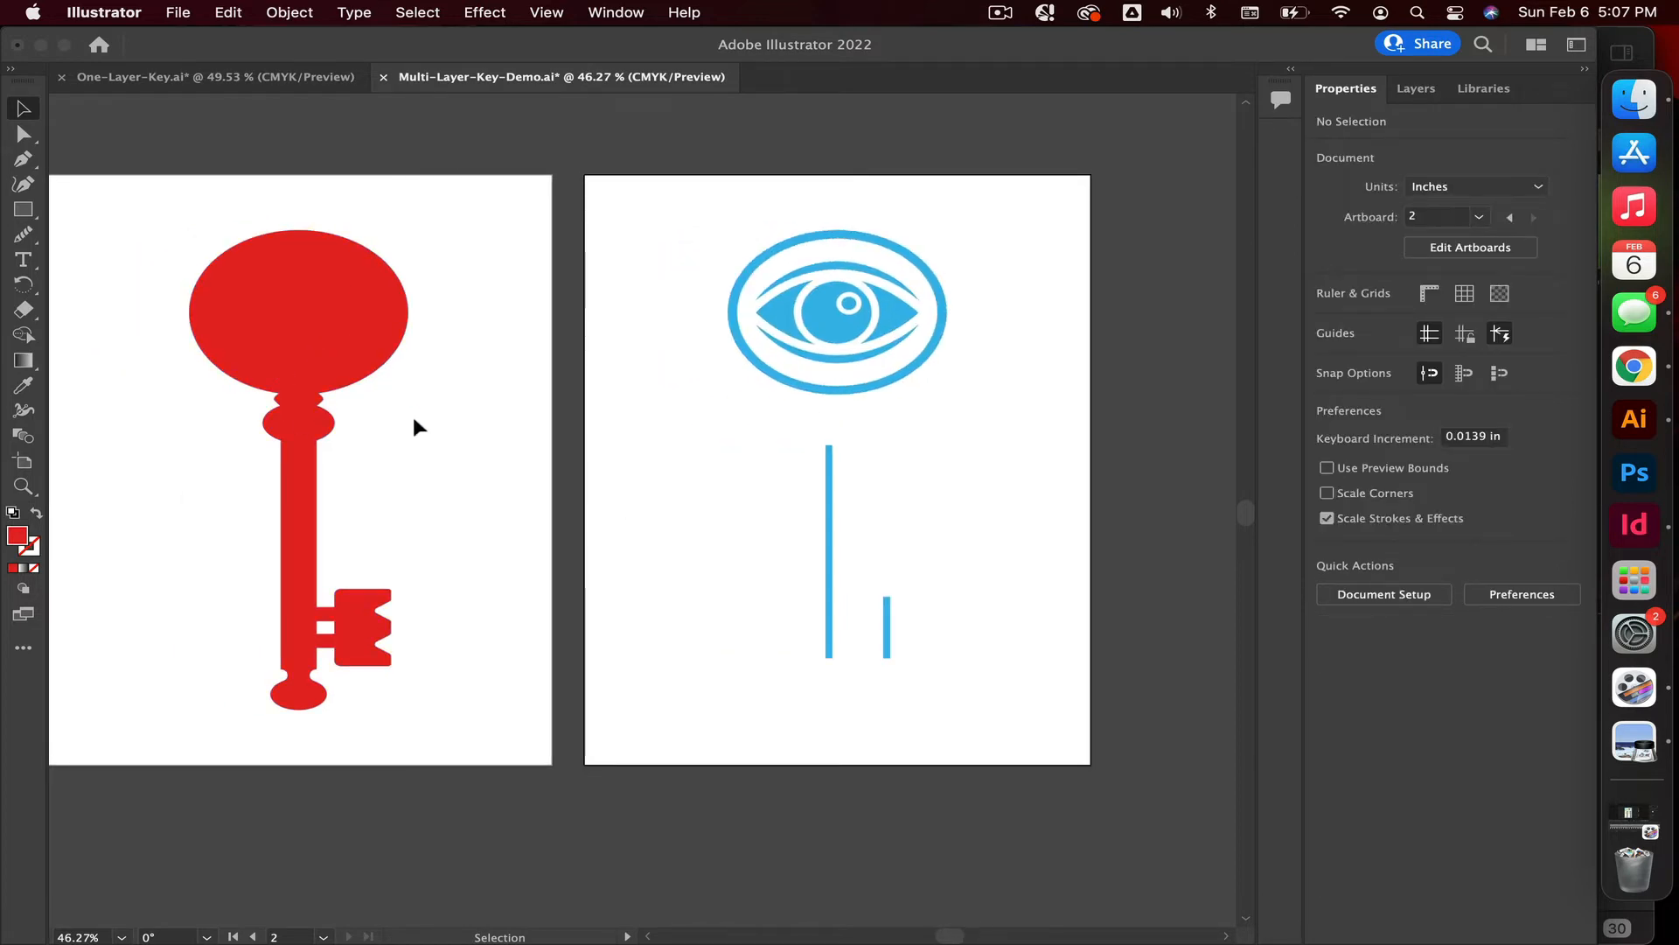
{"action": "scroll", "coordinate": [412, 412], "scroll_direction": "left", "scroll_amount": 3}
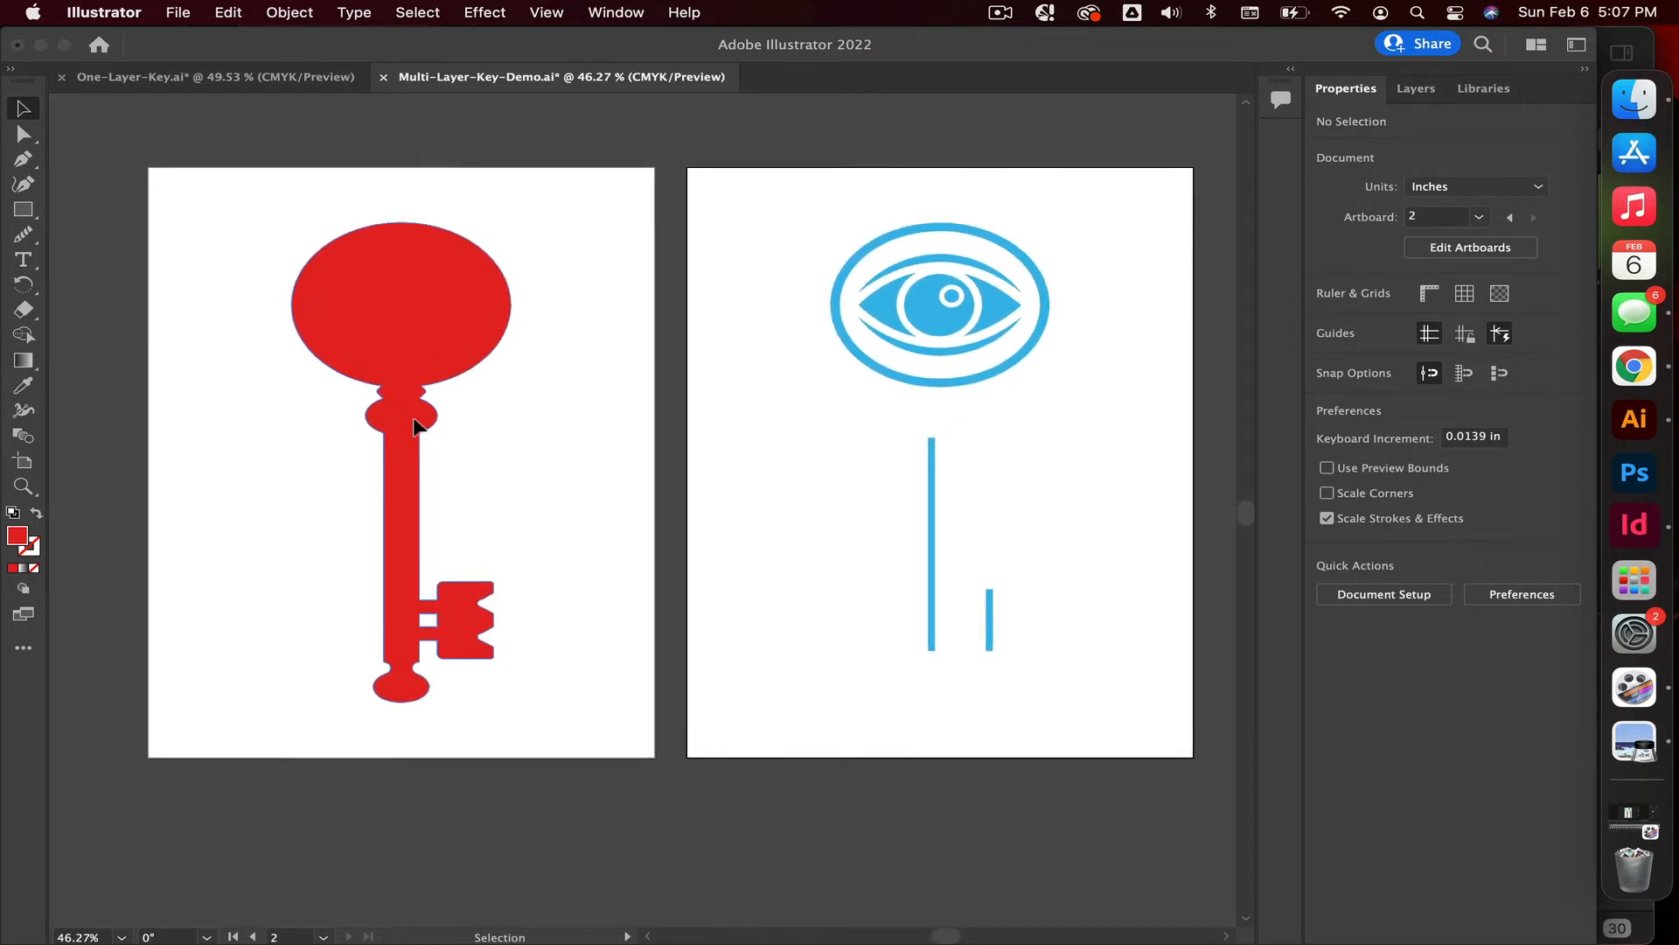
{"action": "scroll", "coordinate": [413, 424], "scroll_direction": "up", "scroll_amount": 2}
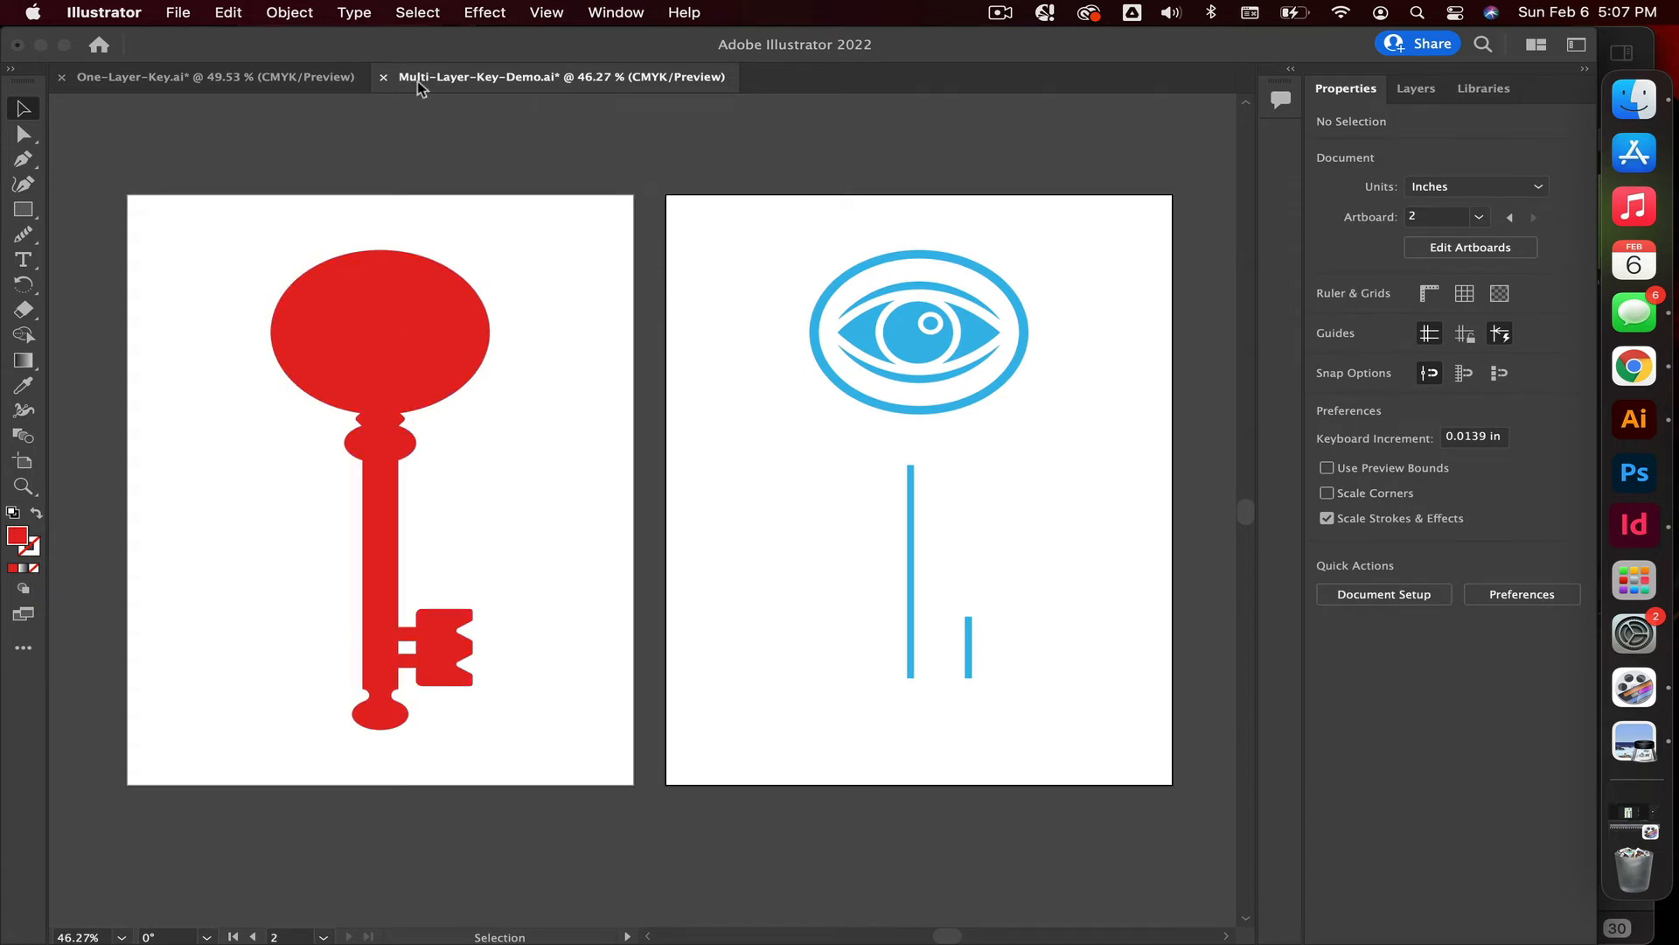
Export all artboards as separate SVG files named Multi-Layer-Key-Demo to the Desktop, using the artboards and the default SVG options.
{"action": "left_click", "coordinate": [182, 16]}
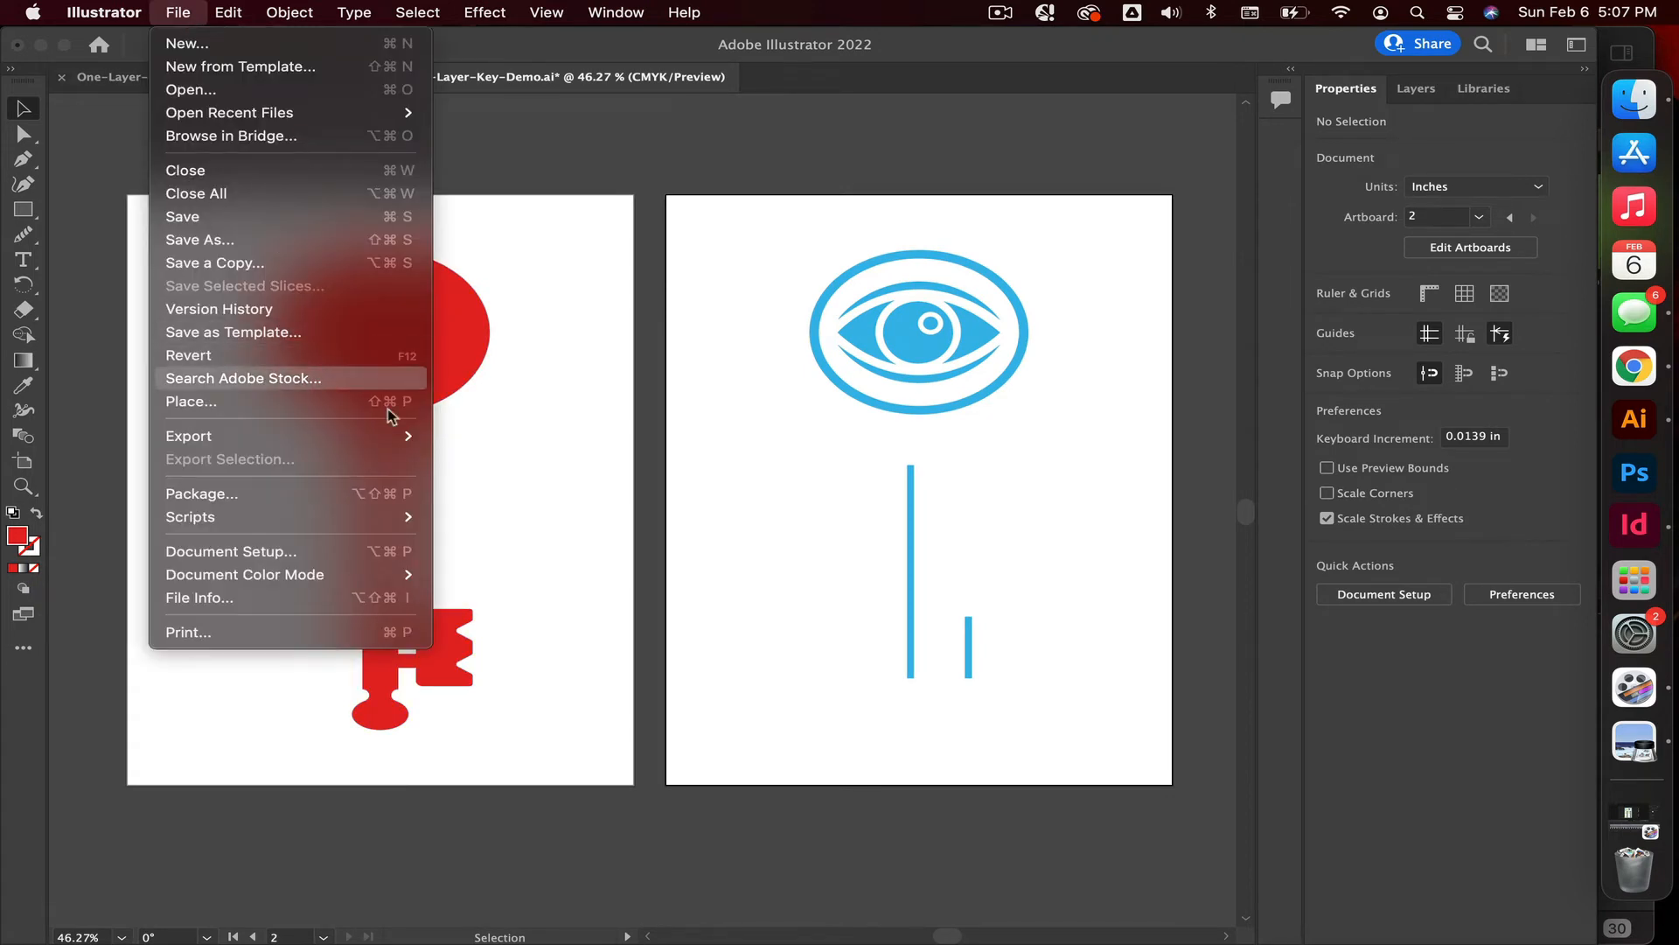
{"action": "mouse_move", "coordinate": [402, 437]}
{"action": "left_click", "coordinate": [454, 463]}
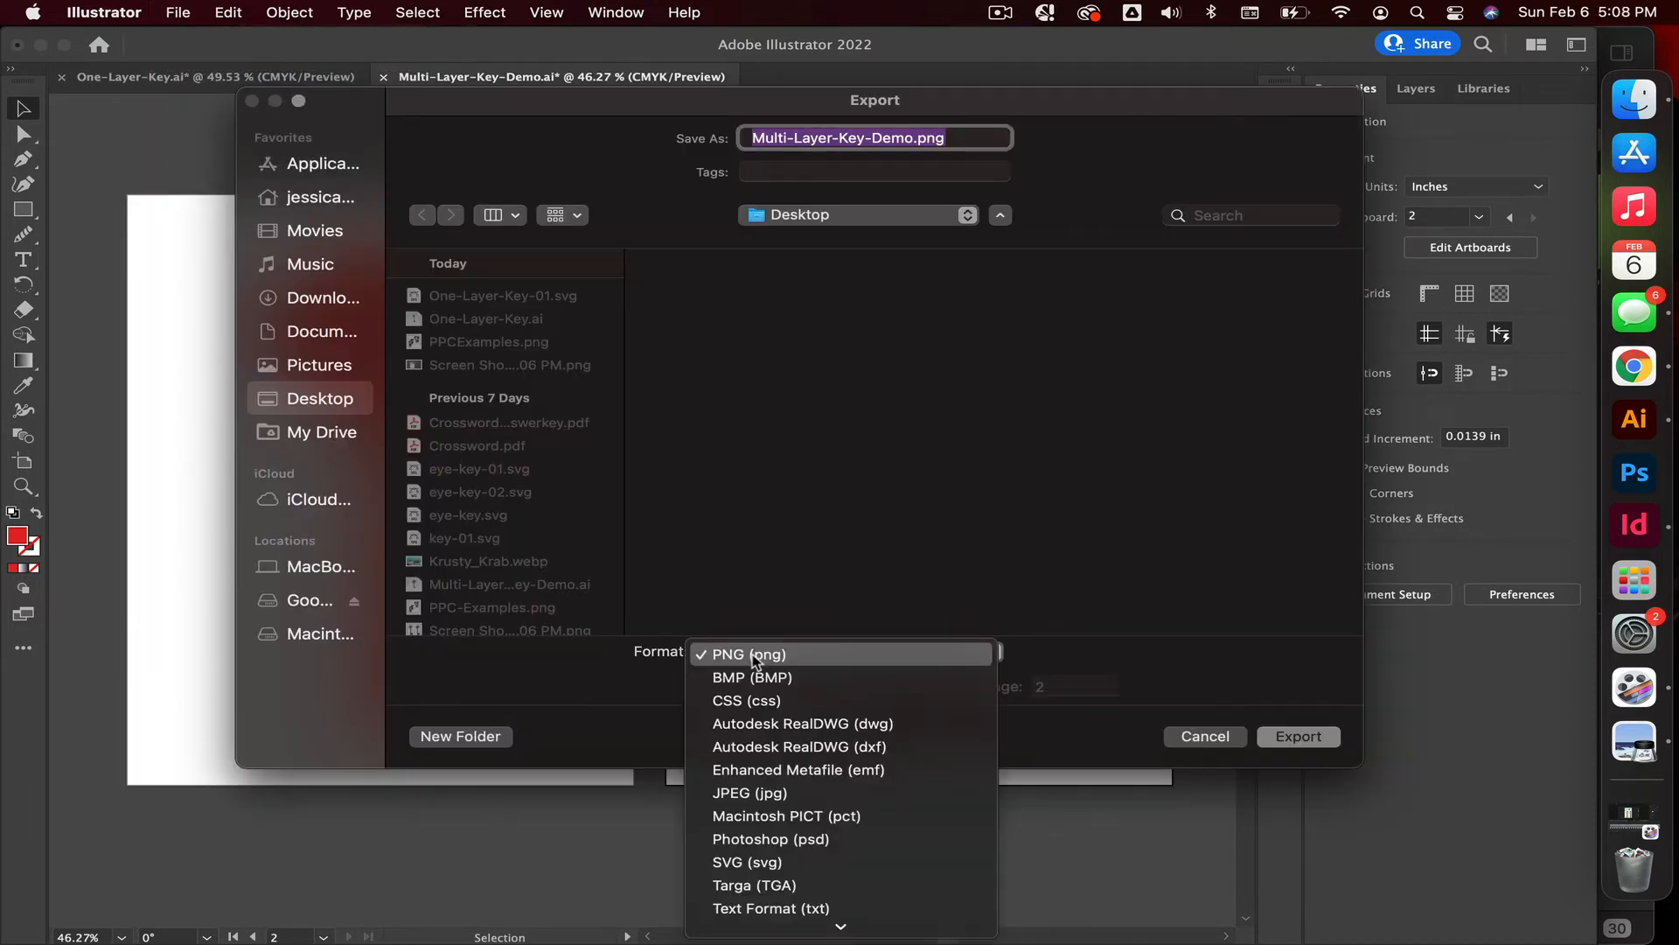
{"action": "left_click", "coordinate": [770, 864]}
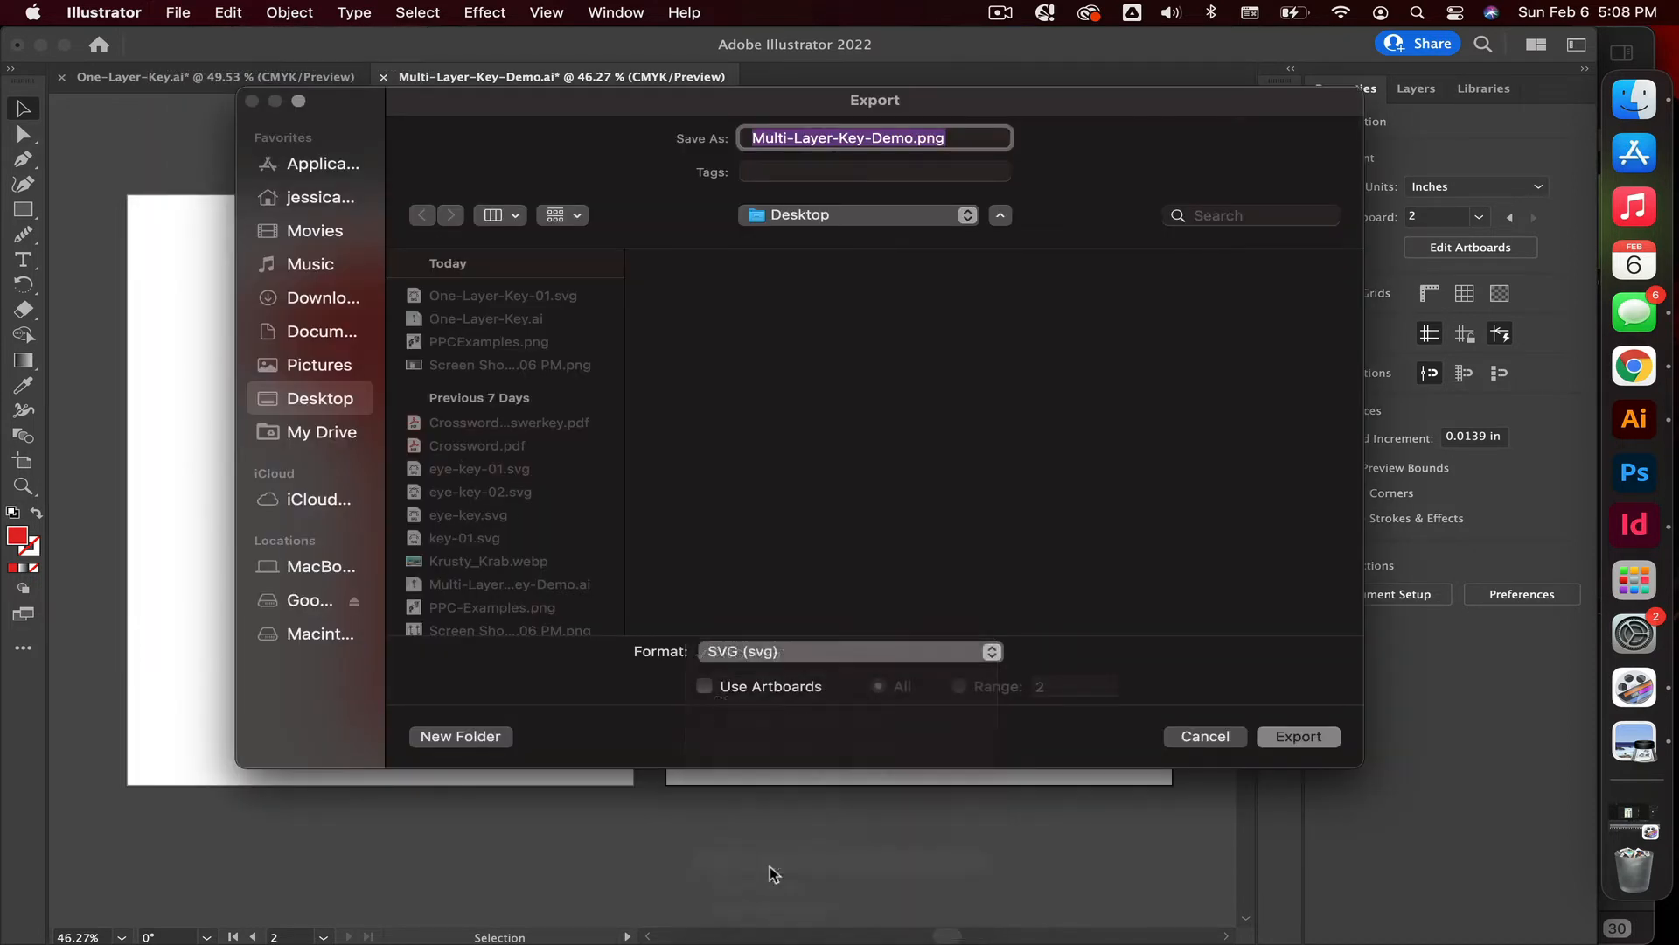
{"action": "left_click", "coordinate": [704, 686]}
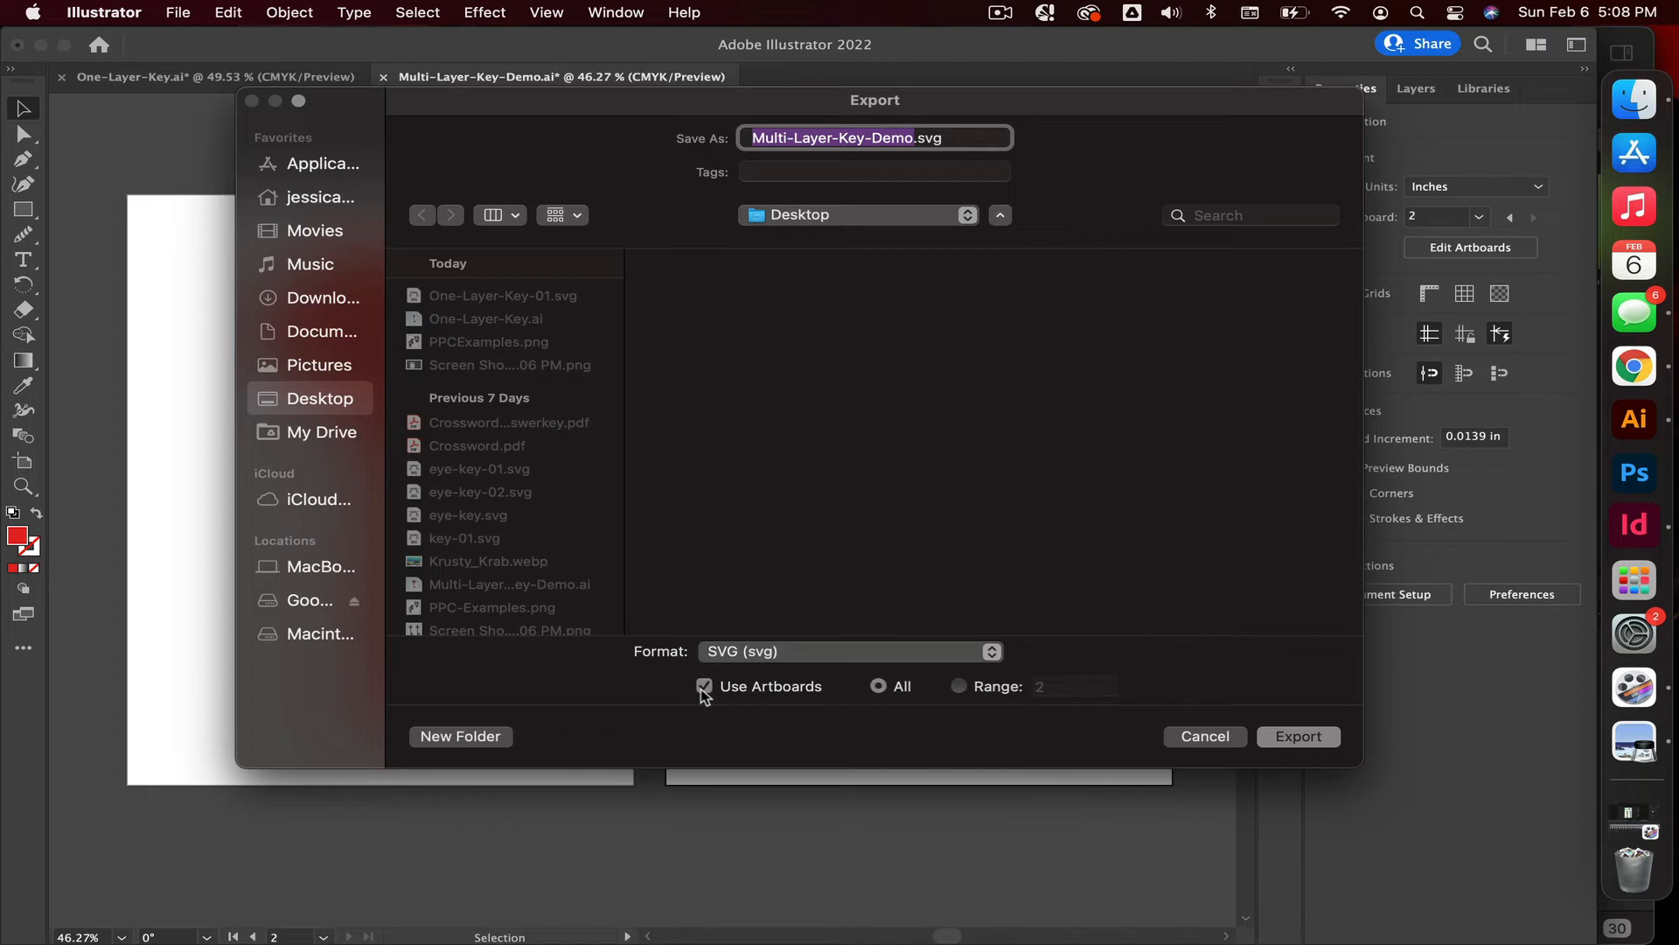
{"action": "left_click", "coordinate": [1298, 737]}
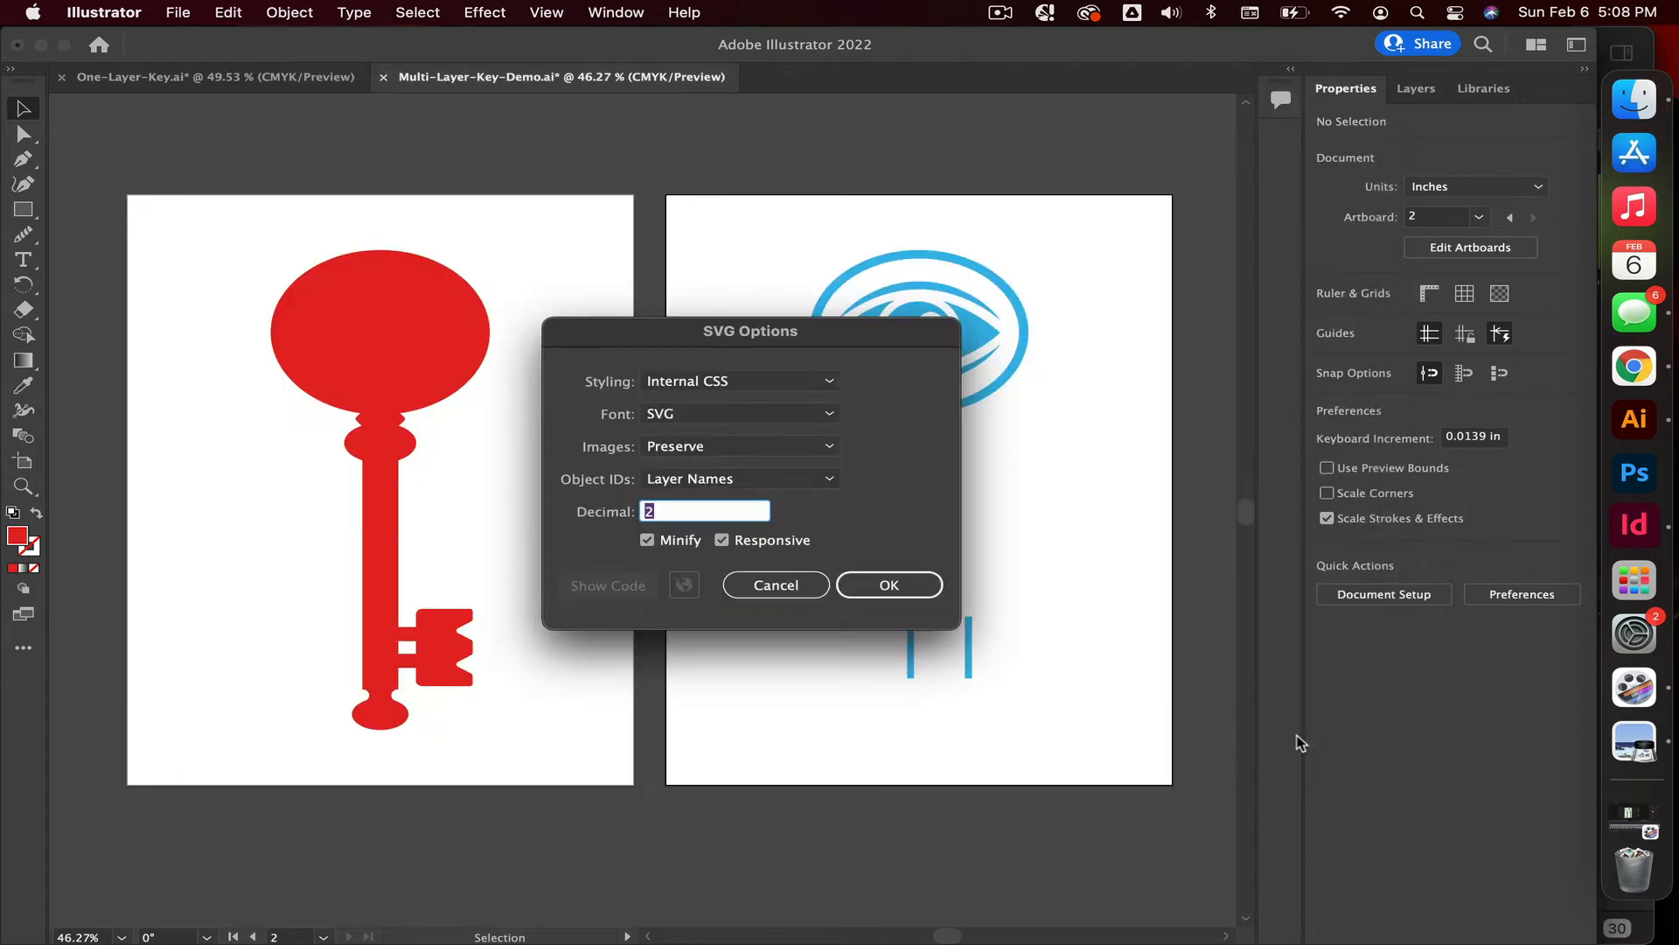
{"action": "left_click", "coordinate": [890, 586]}
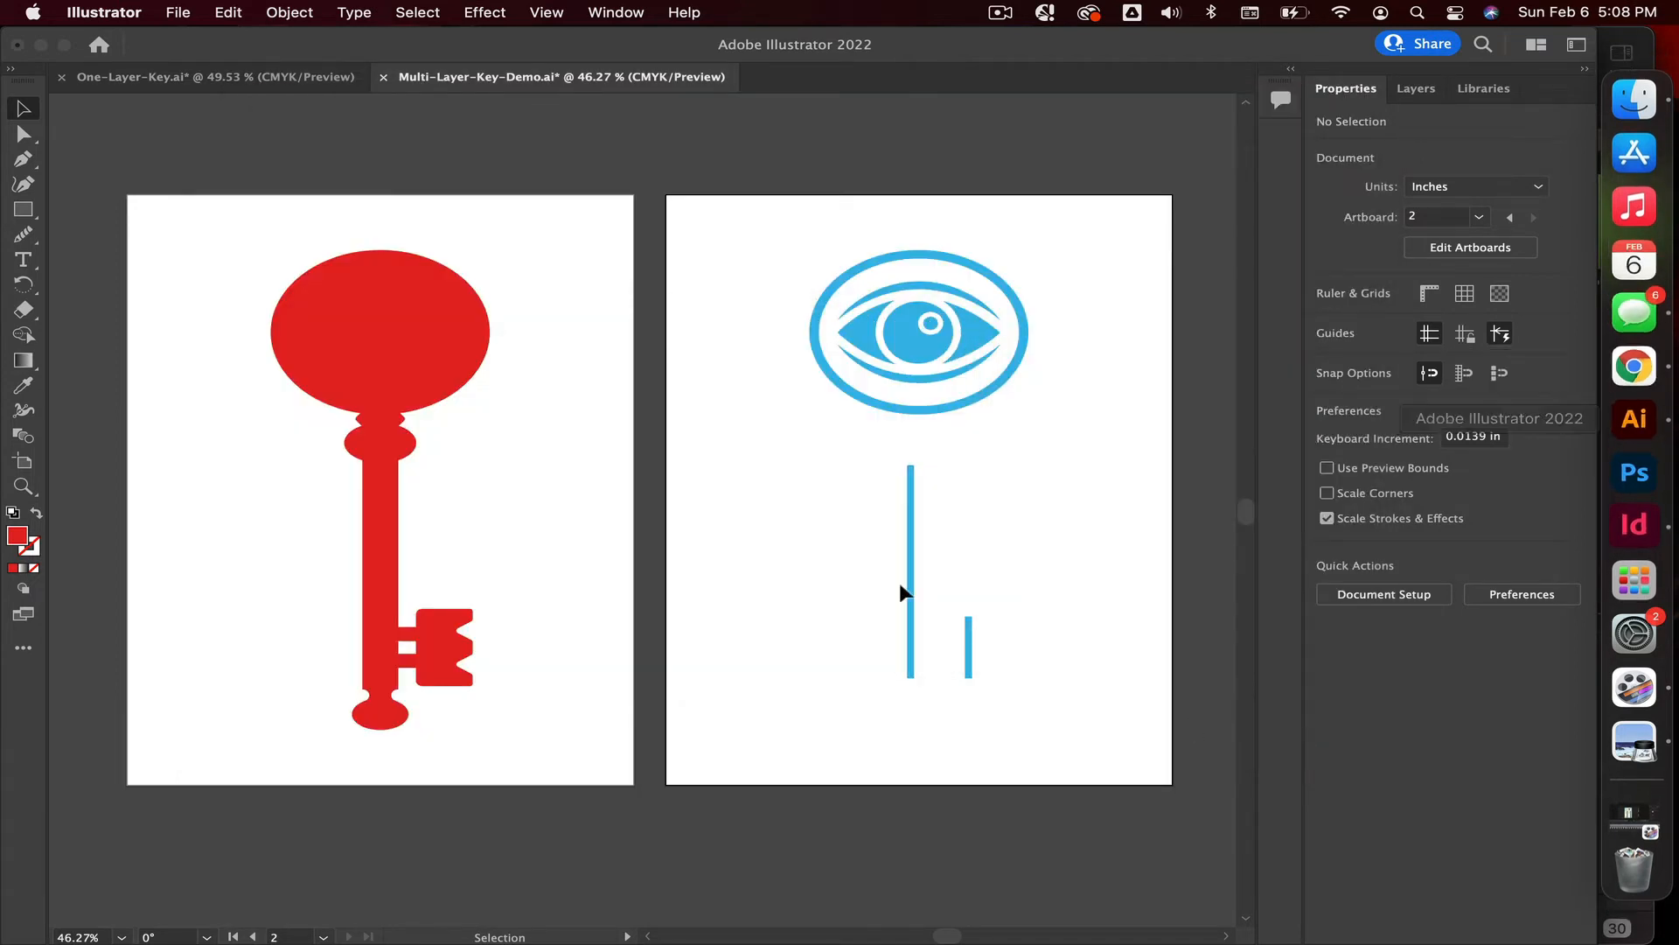
Switch to Tinkercad in Chrome, create a new 3D design and import Multi-Layer-Key-Demo-01.svg at 100% scale, centred on the artboard.
{"action": "left_click", "coordinate": [1634, 367]}
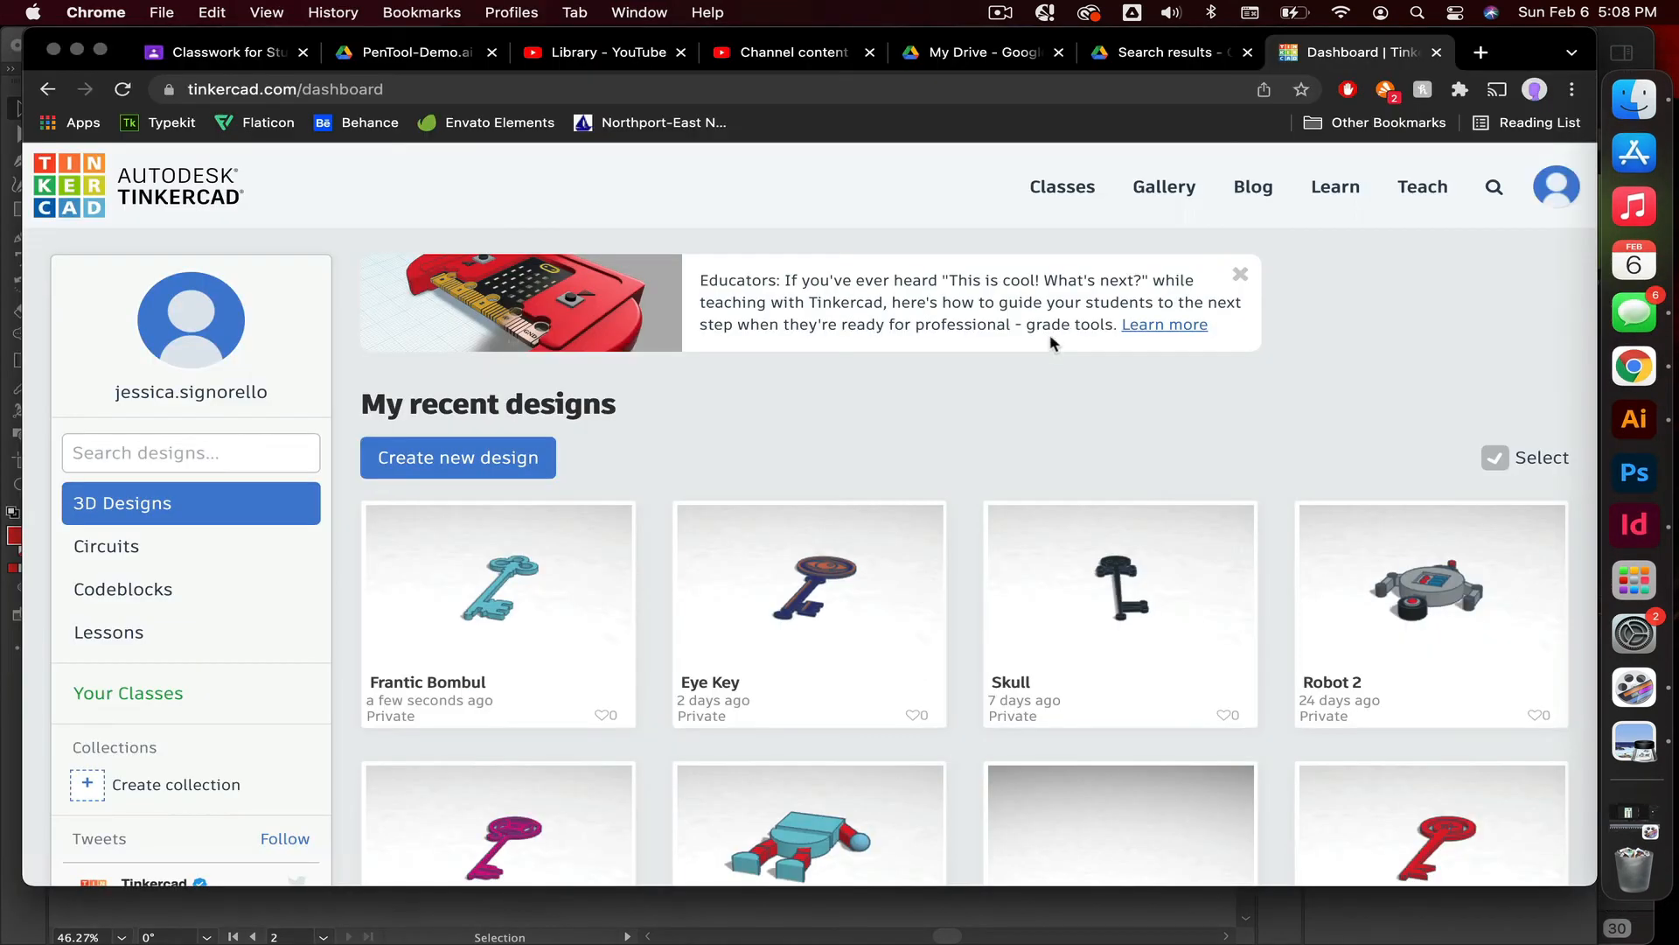
{"action": "left_click", "coordinate": [455, 468]}
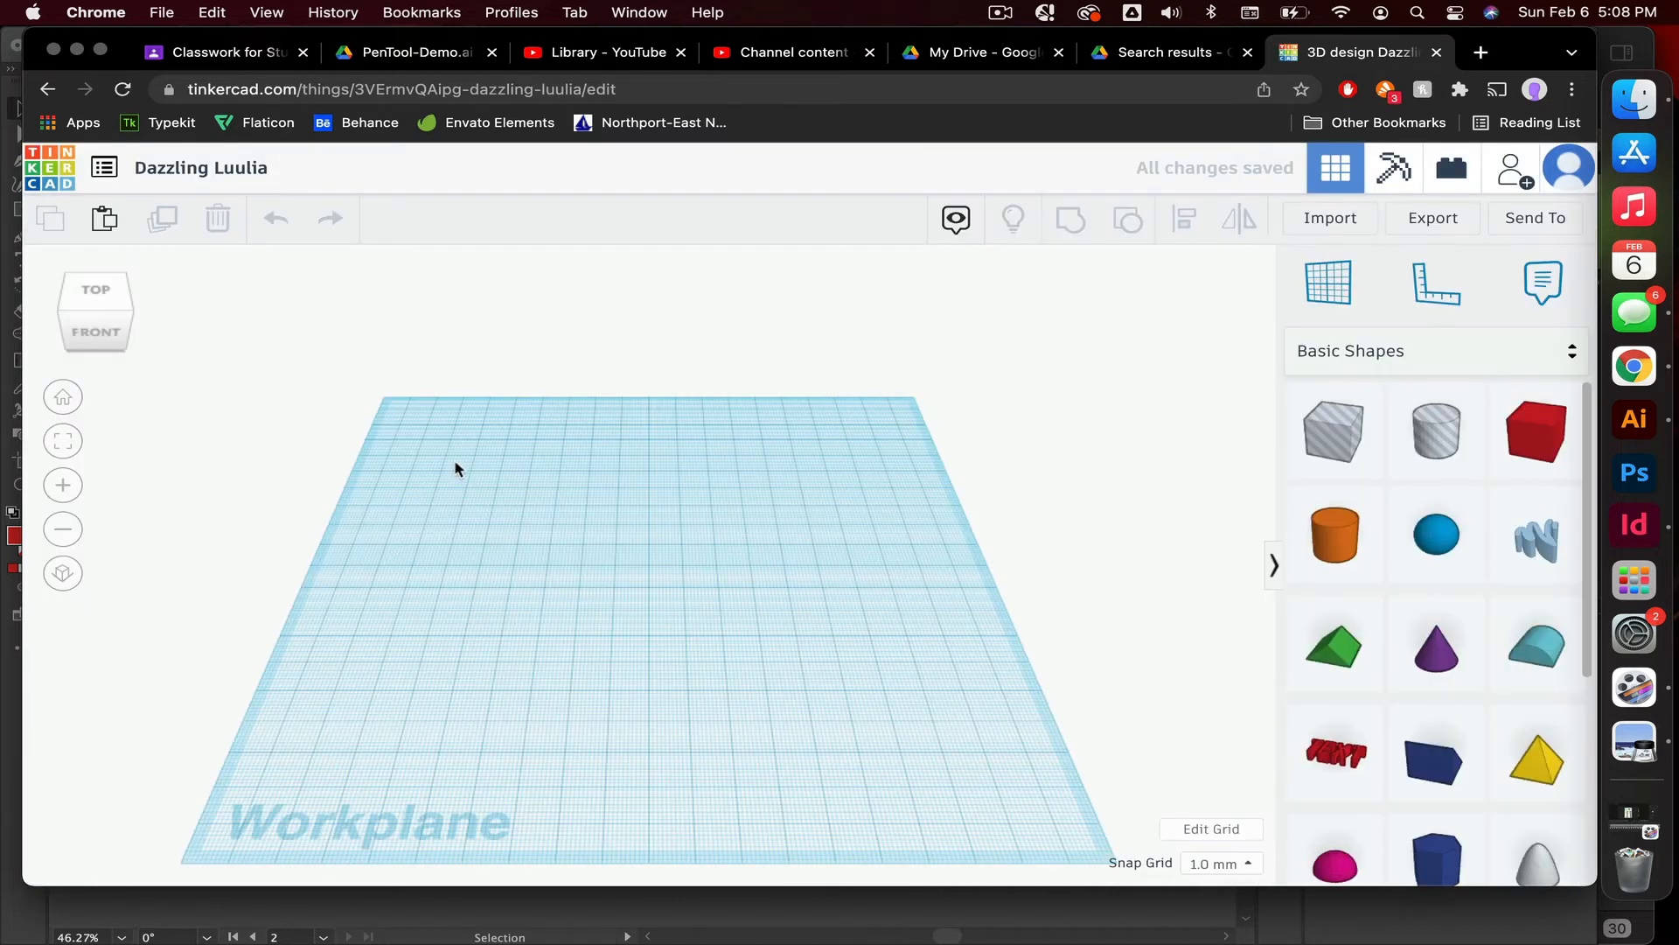
{"action": "left_click", "coordinate": [1321, 221]}
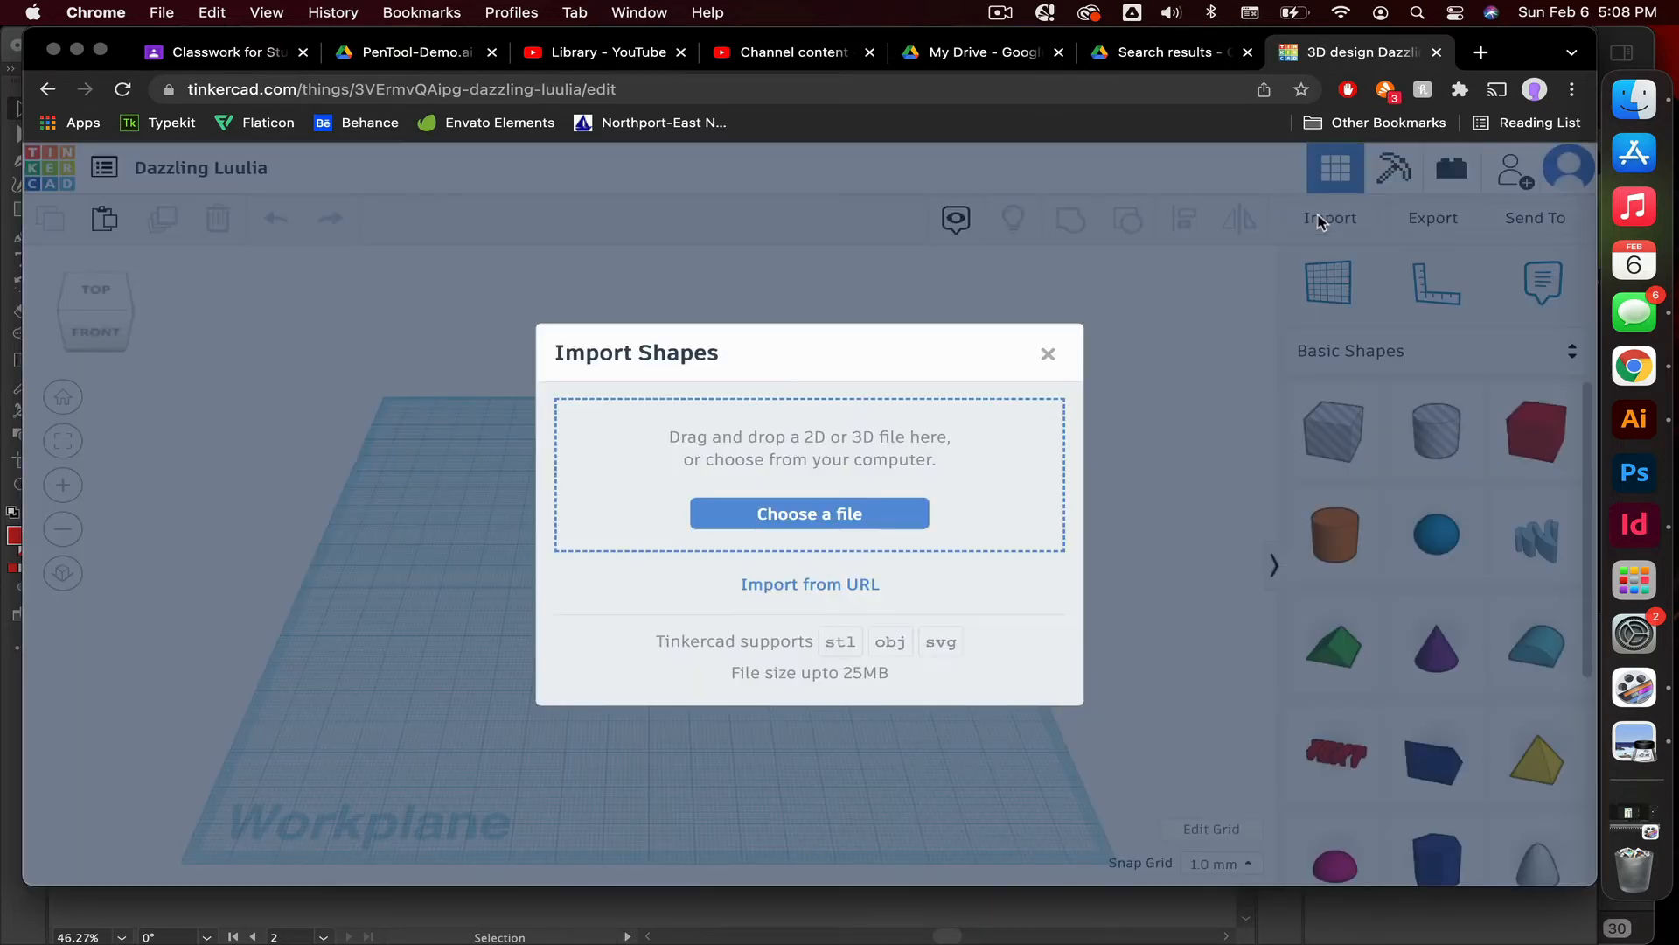
{"action": "left_click", "coordinate": [805, 518]}
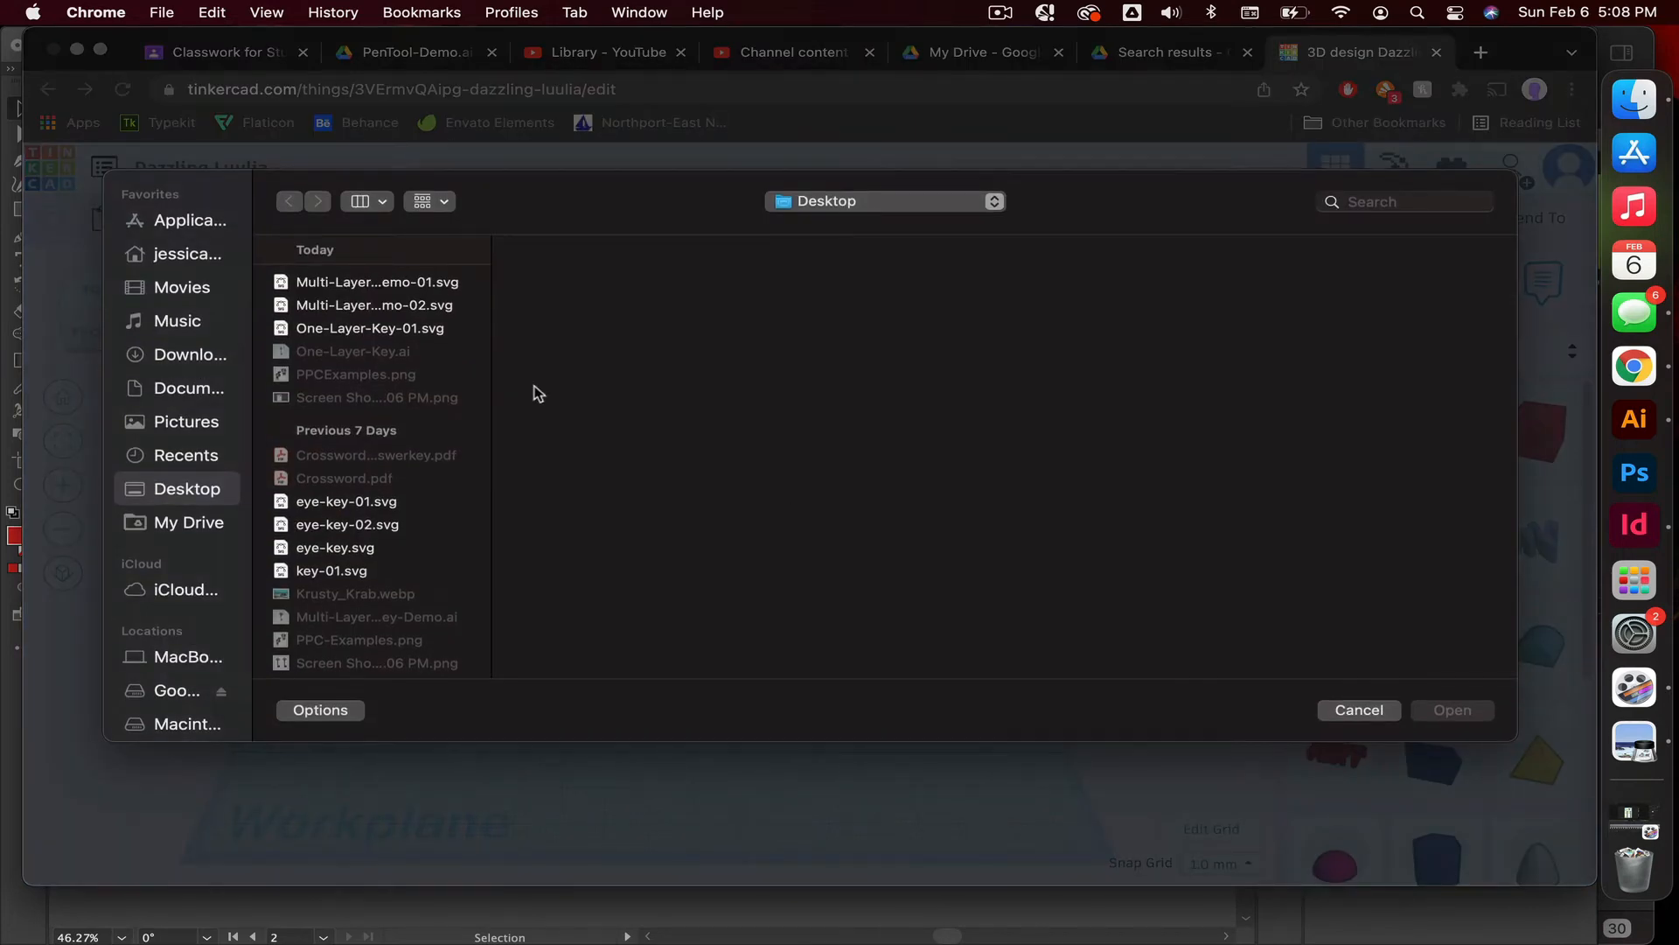
{"action": "left_click", "coordinate": [432, 282]}
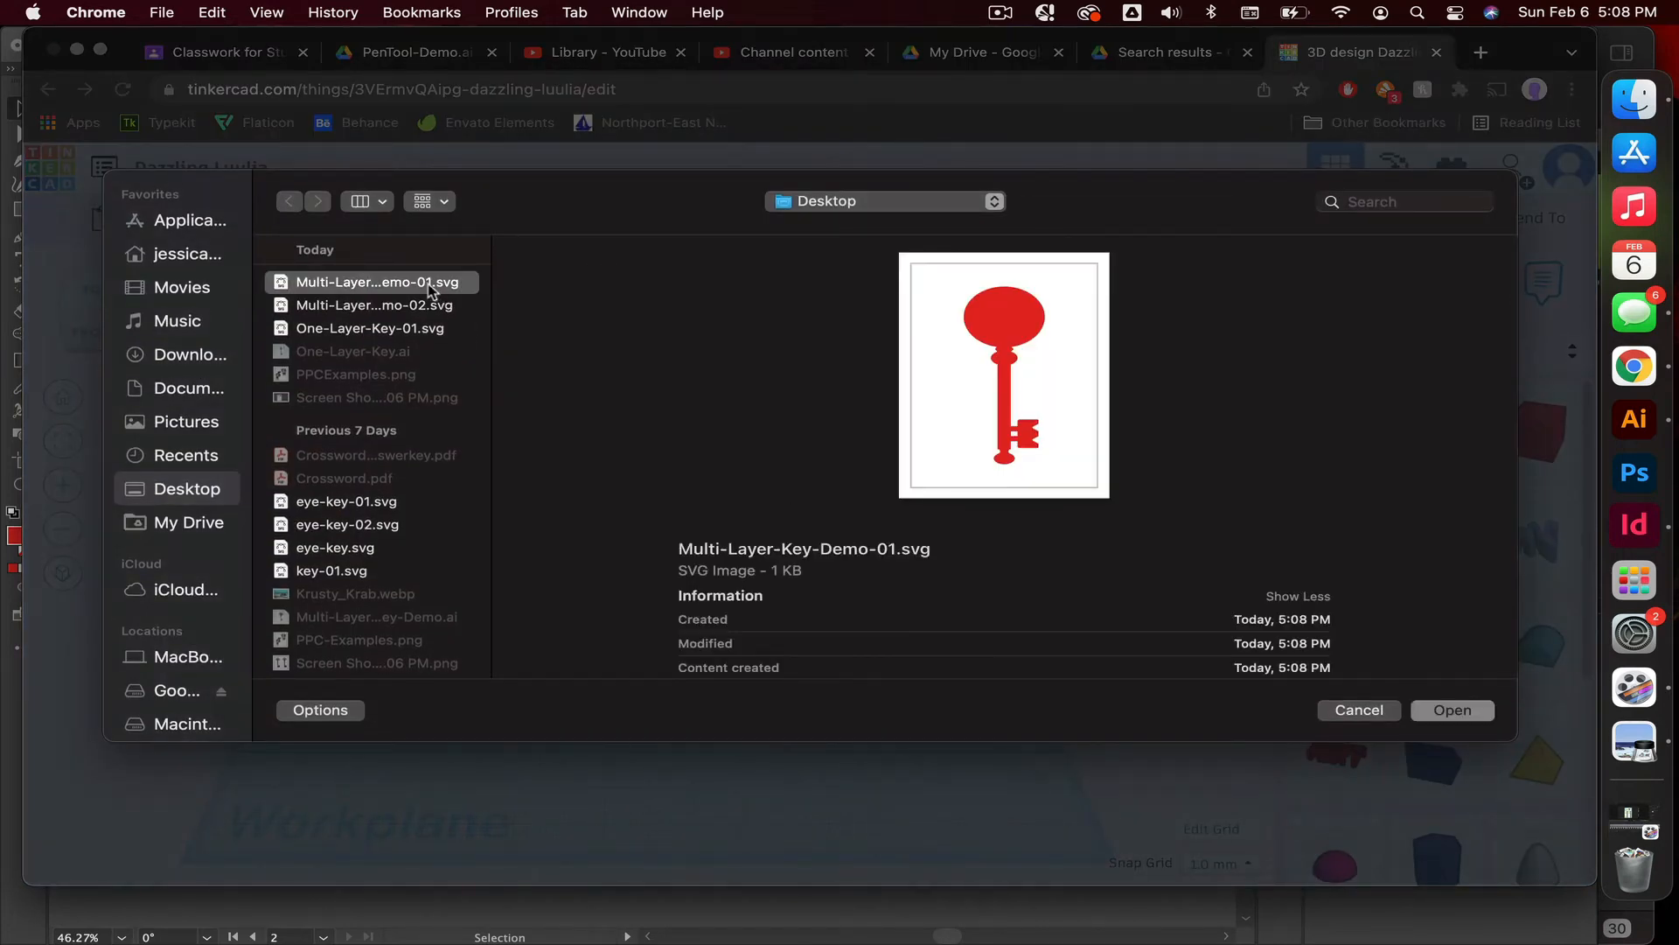
{"action": "left_click", "coordinate": [436, 306]}
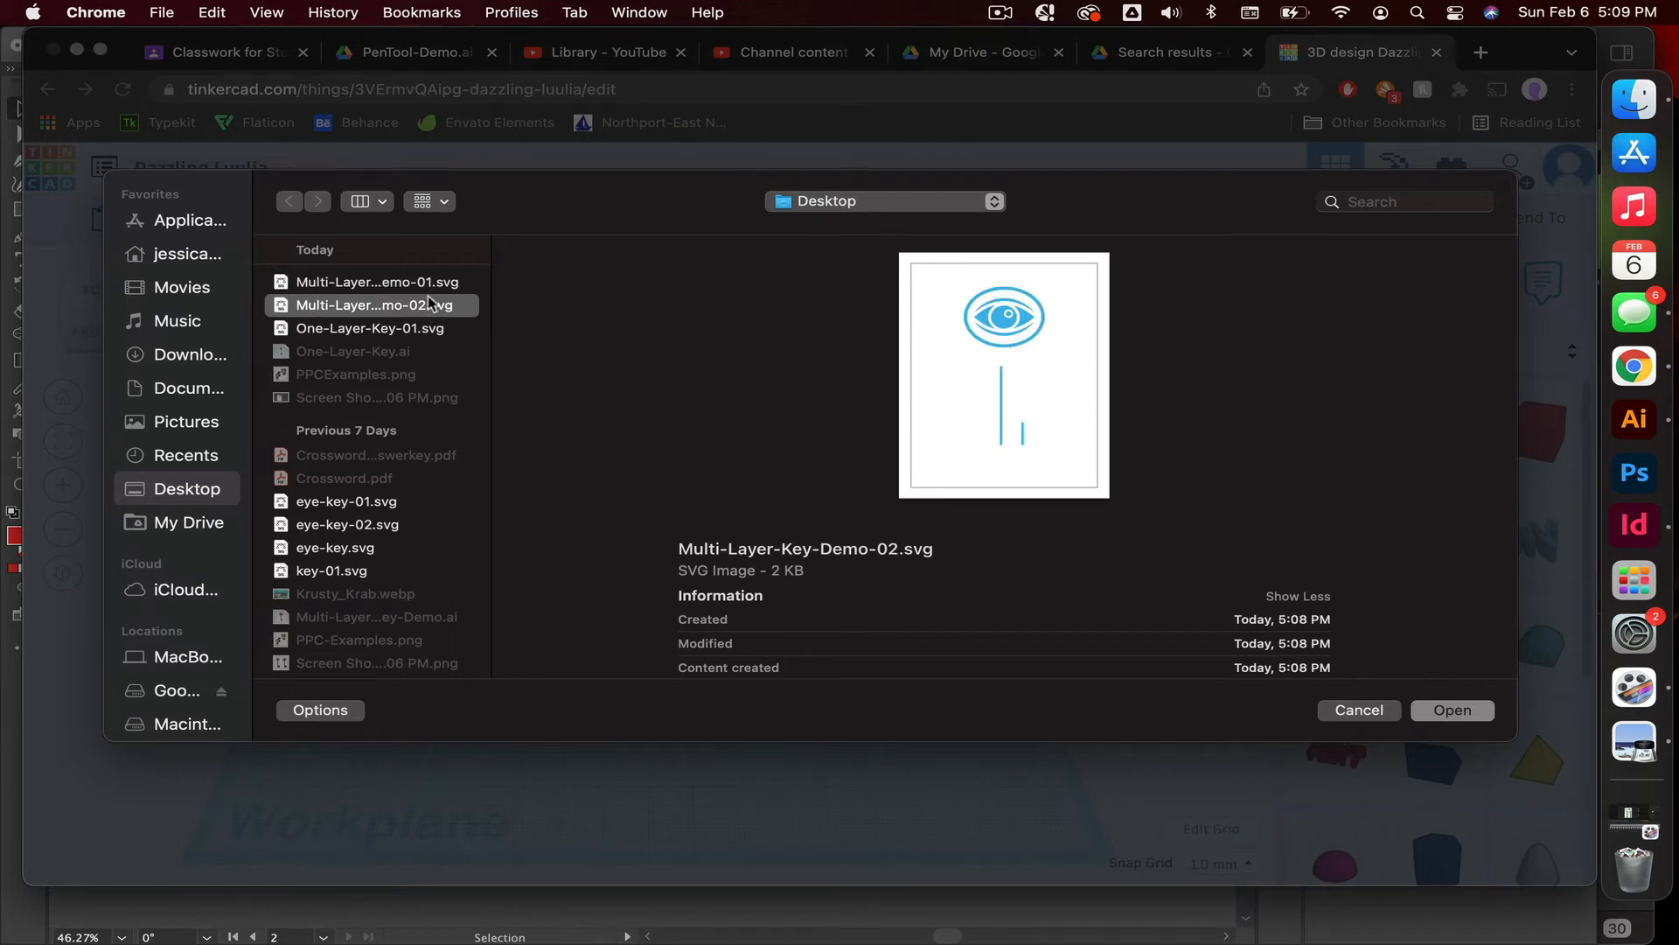
{"action": "left_click", "coordinate": [421, 287]}
{"action": "left_click", "coordinate": [420, 306]}
{"action": "left_click", "coordinate": [414, 288]}
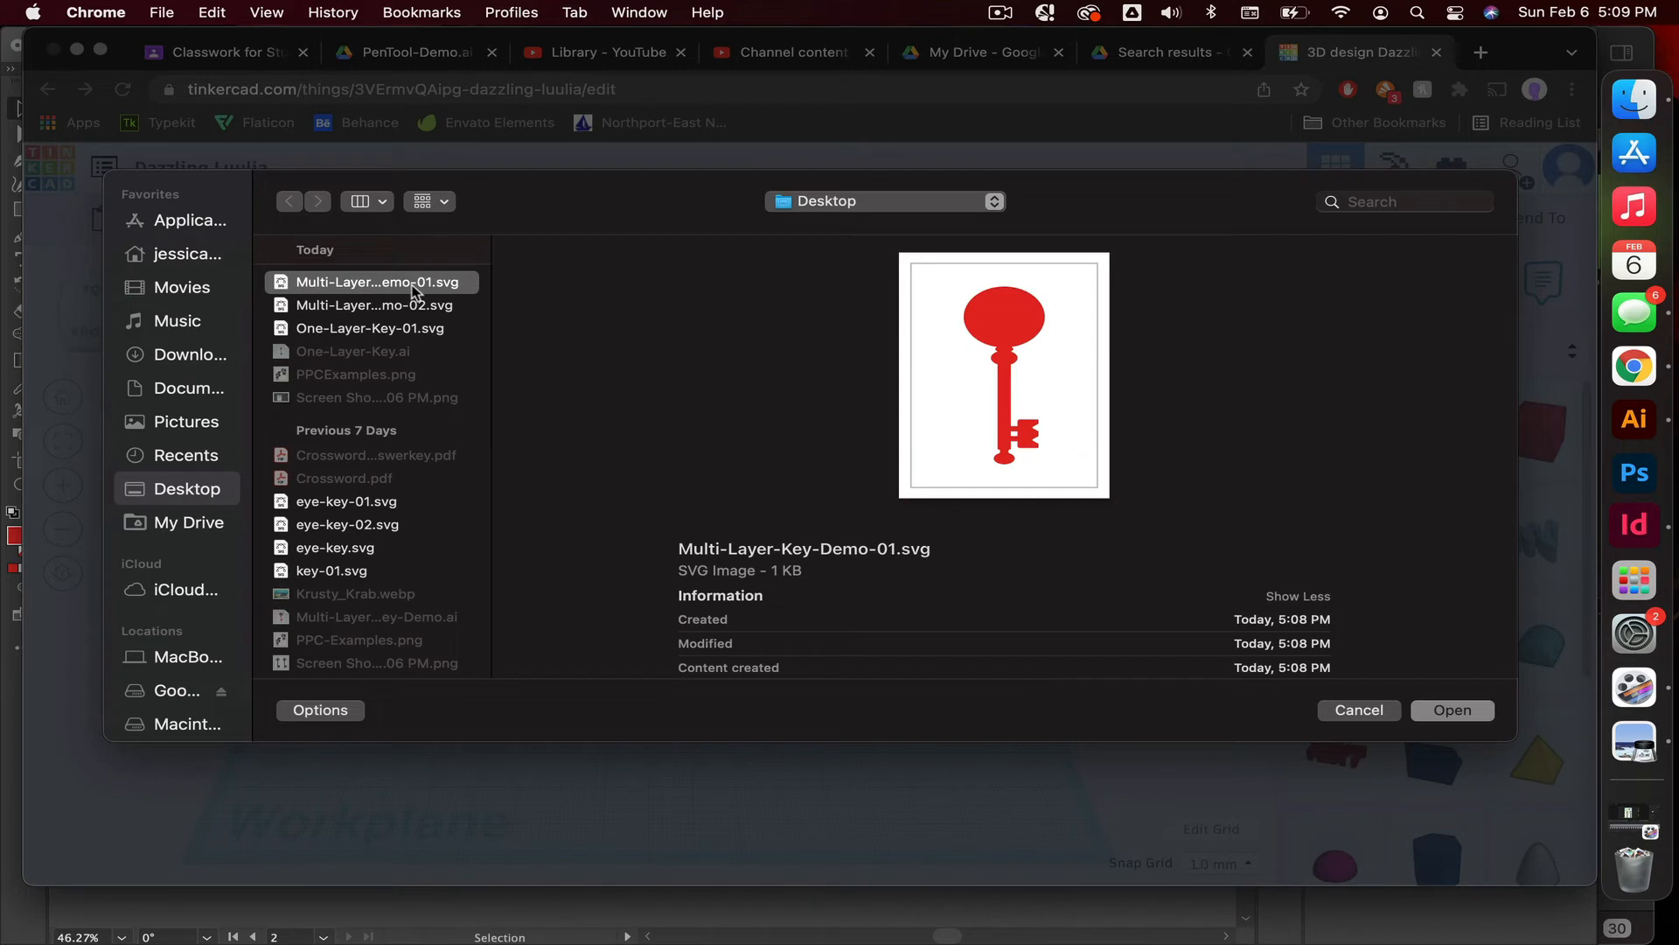
{"action": "left_click", "coordinate": [1449, 711]}
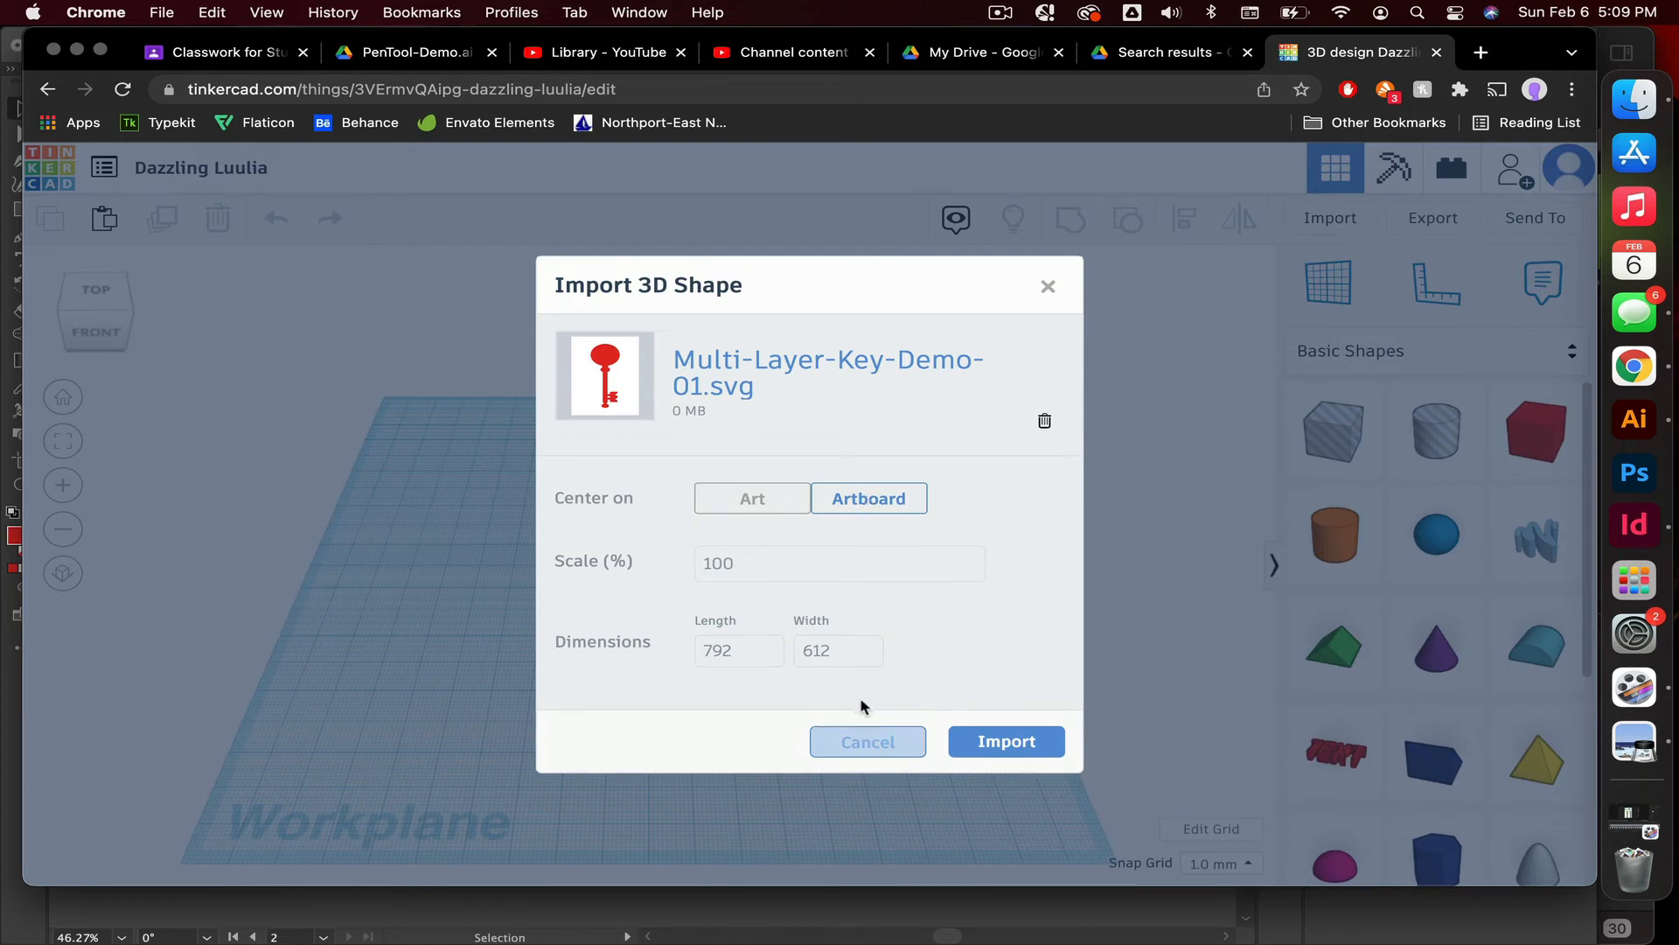
{"action": "left_click", "coordinate": [1017, 742]}
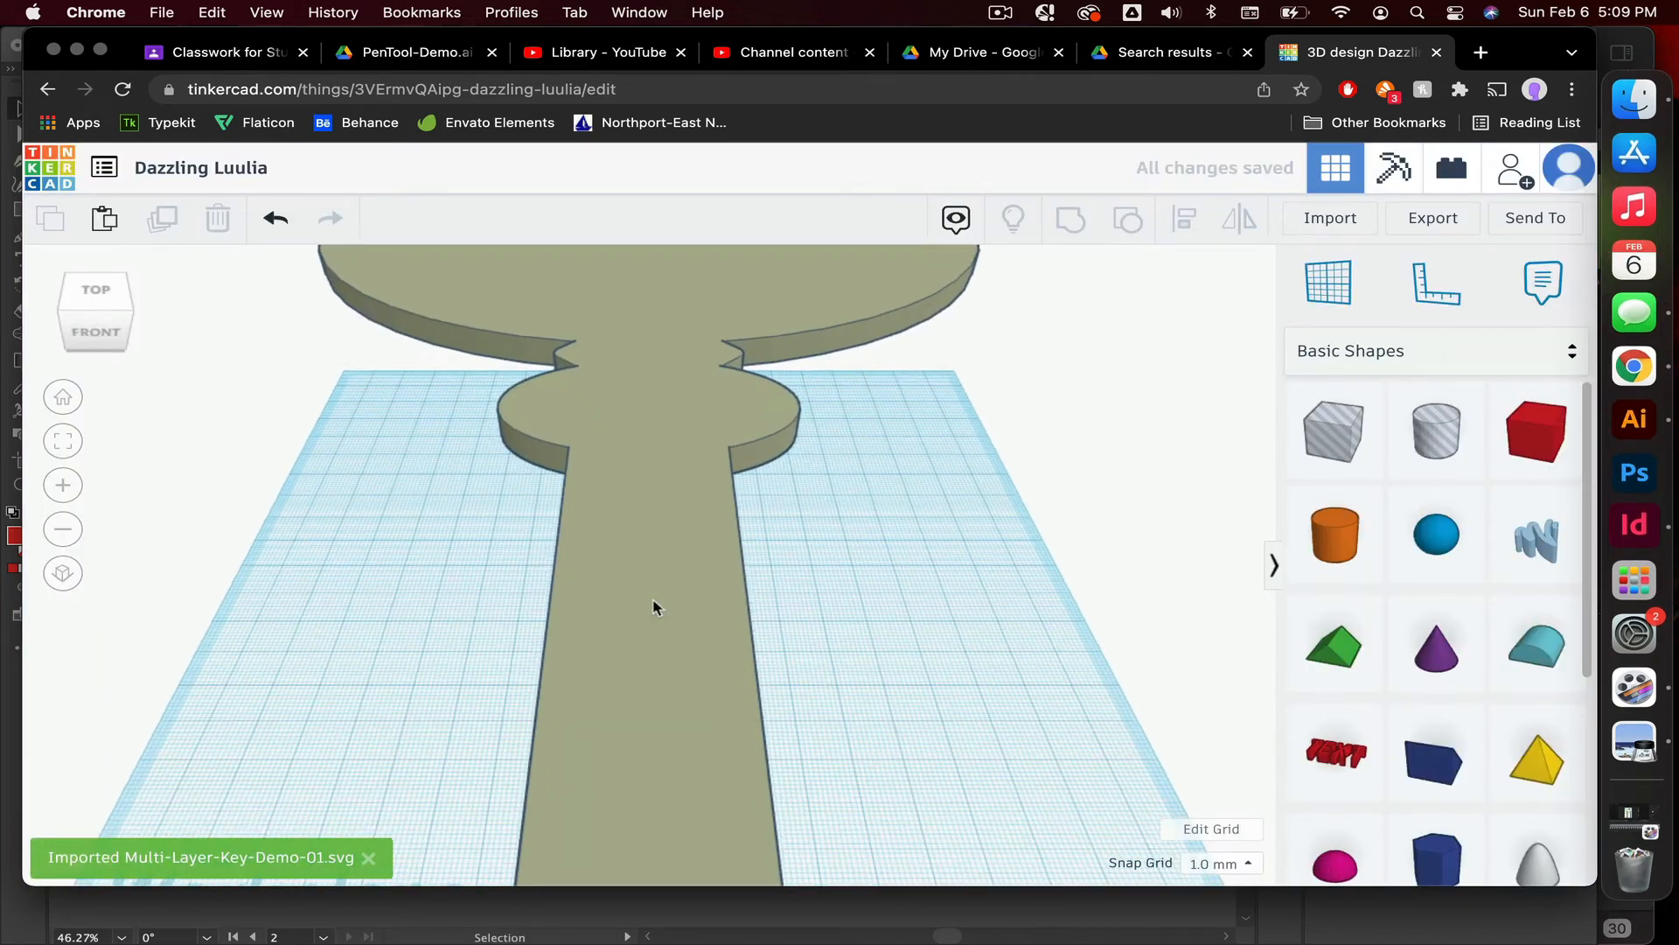
Import Multi-Layer-Key-Demo-02.svg into the same design at 100% scale, centred on the artboard.
{"action": "scroll", "coordinate": [654, 606], "scroll_direction": "down", "scroll_amount": 5}
{"action": "scroll", "coordinate": [654, 606], "scroll_direction": "down", "scroll_amount": 2}
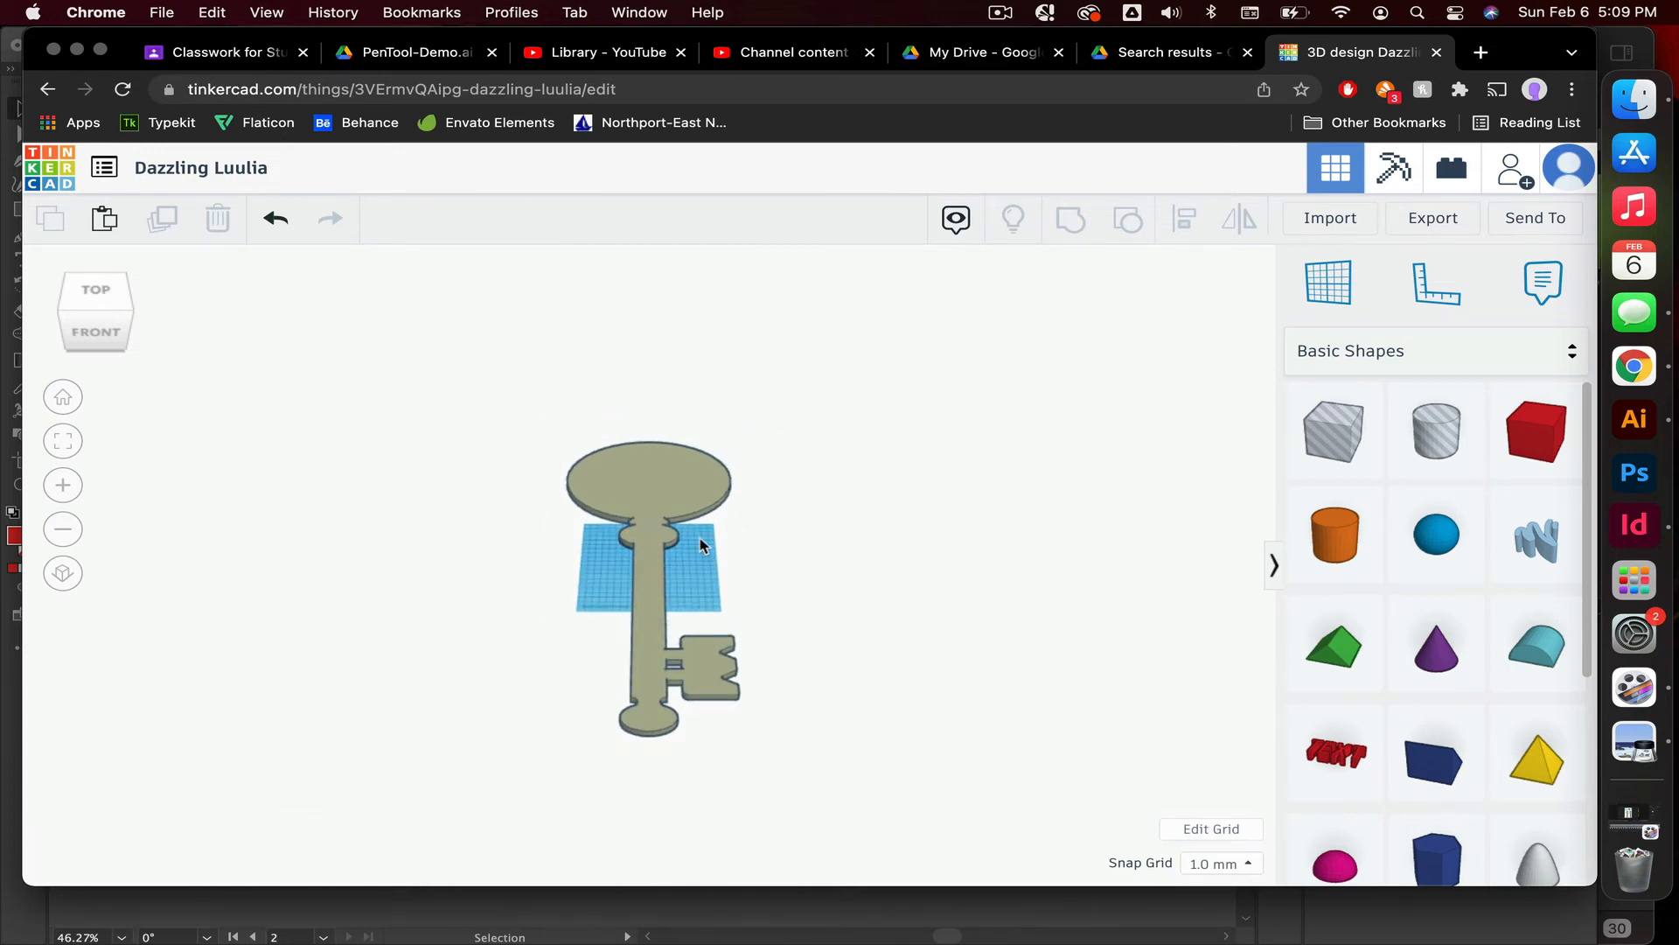
{"action": "left_click", "coordinate": [1330, 220]}
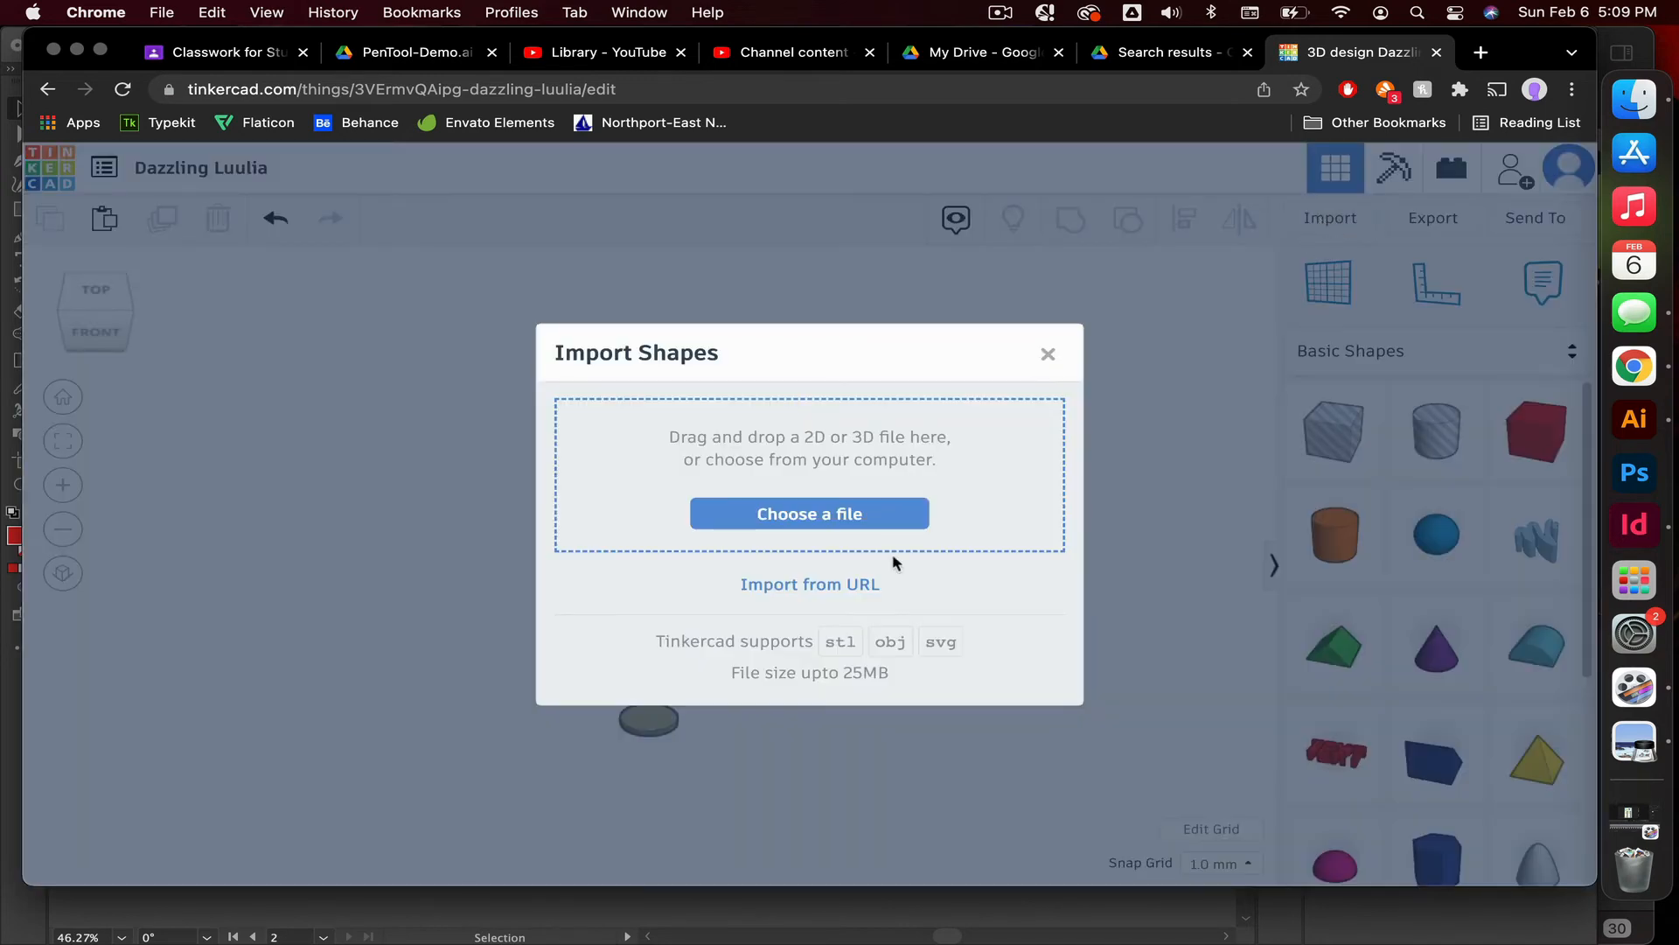
{"action": "left_click", "coordinate": [847, 525]}
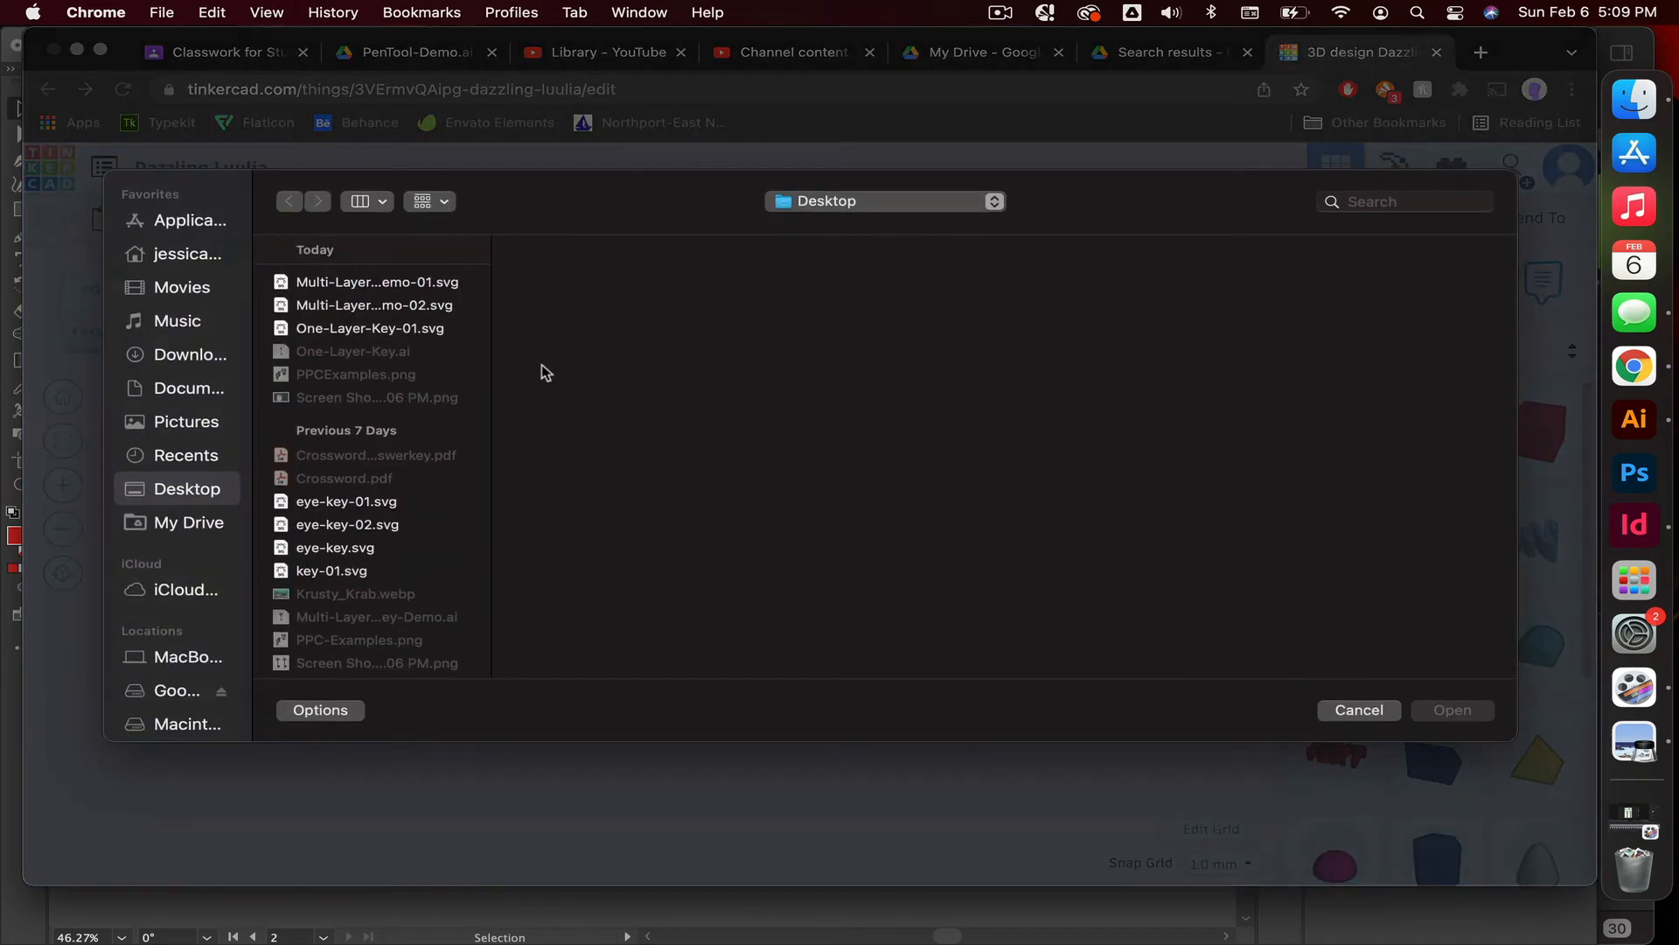
{"action": "left_click", "coordinate": [431, 306]}
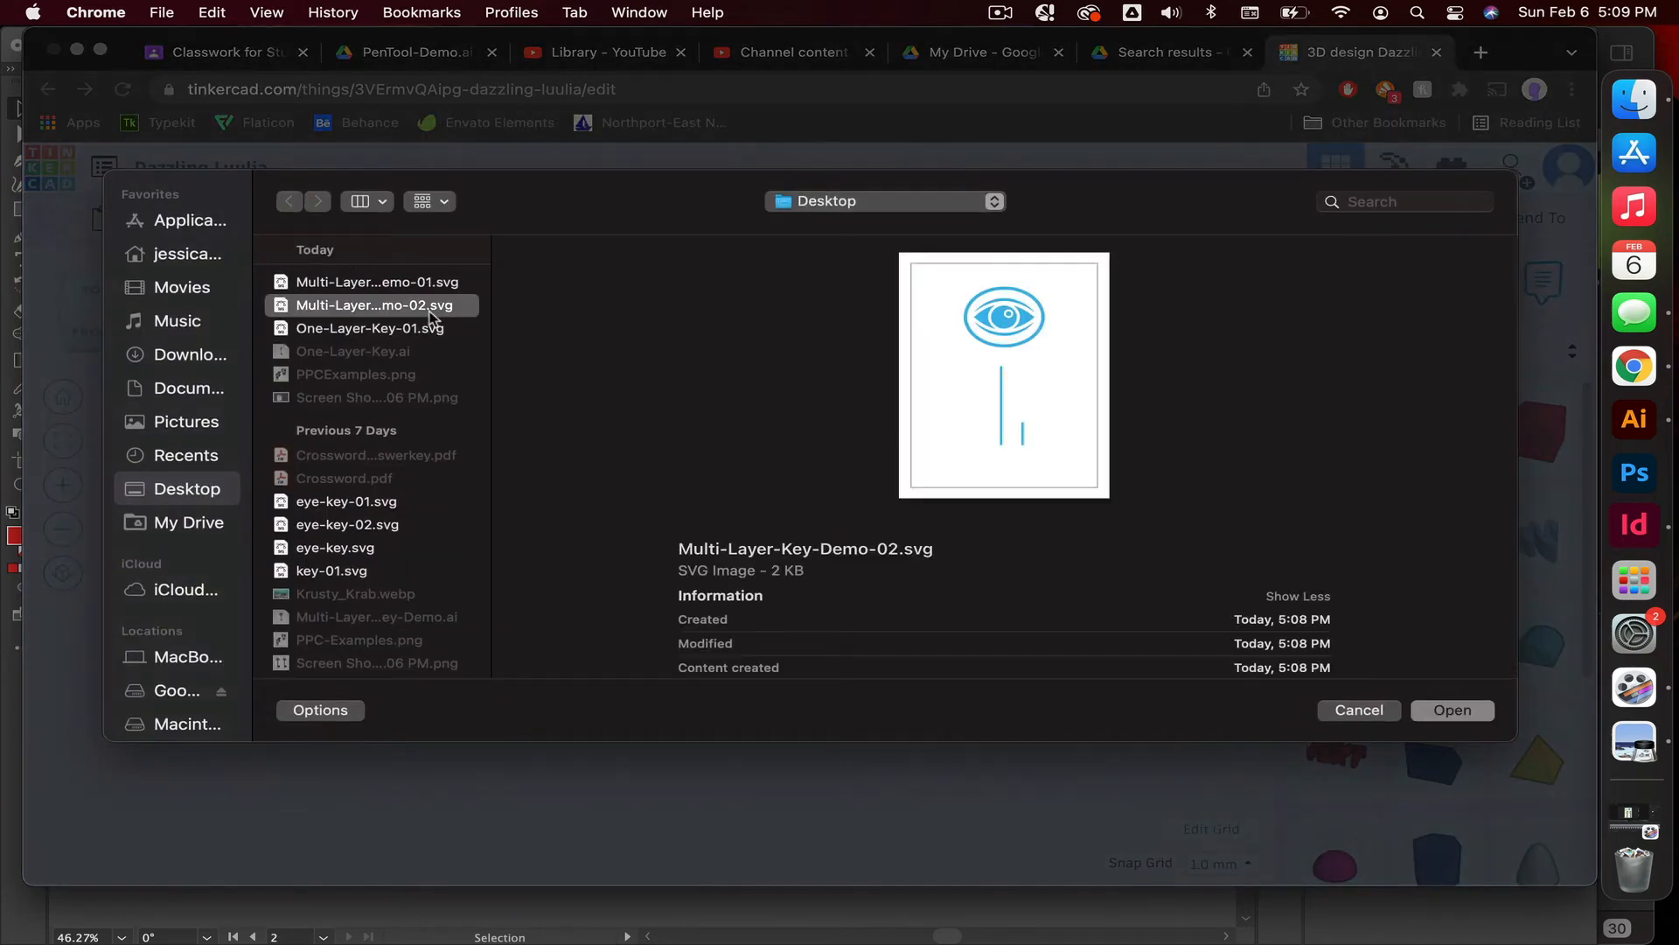
{"action": "left_click", "coordinate": [1454, 710]}
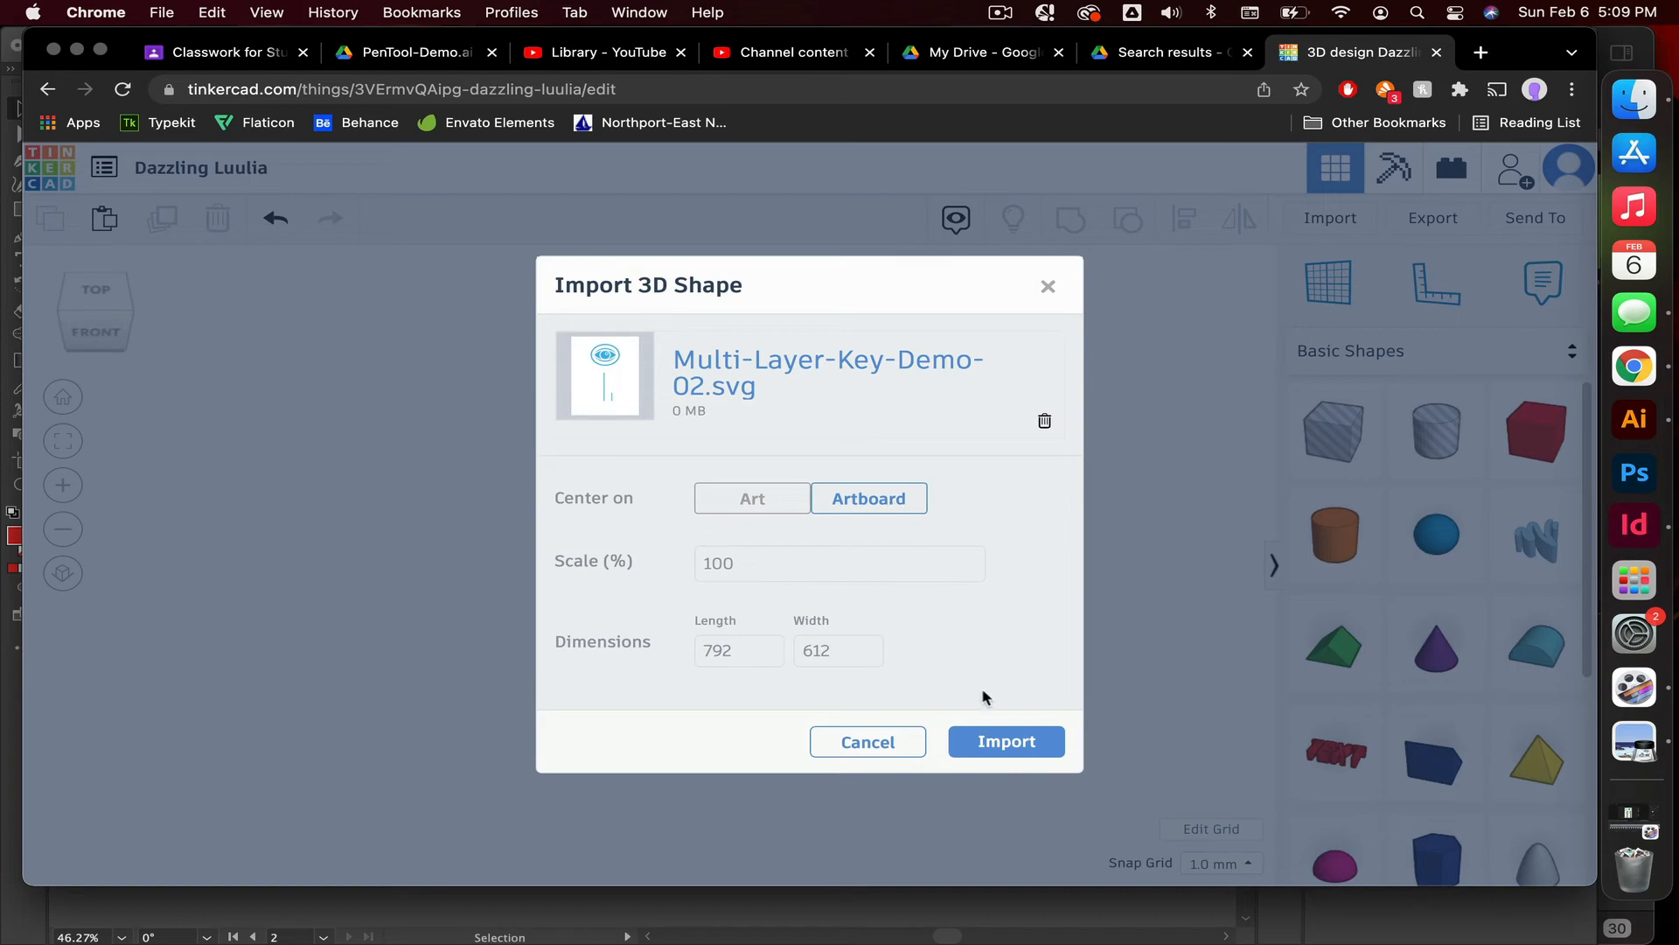
{"action": "left_click", "coordinate": [1012, 742]}
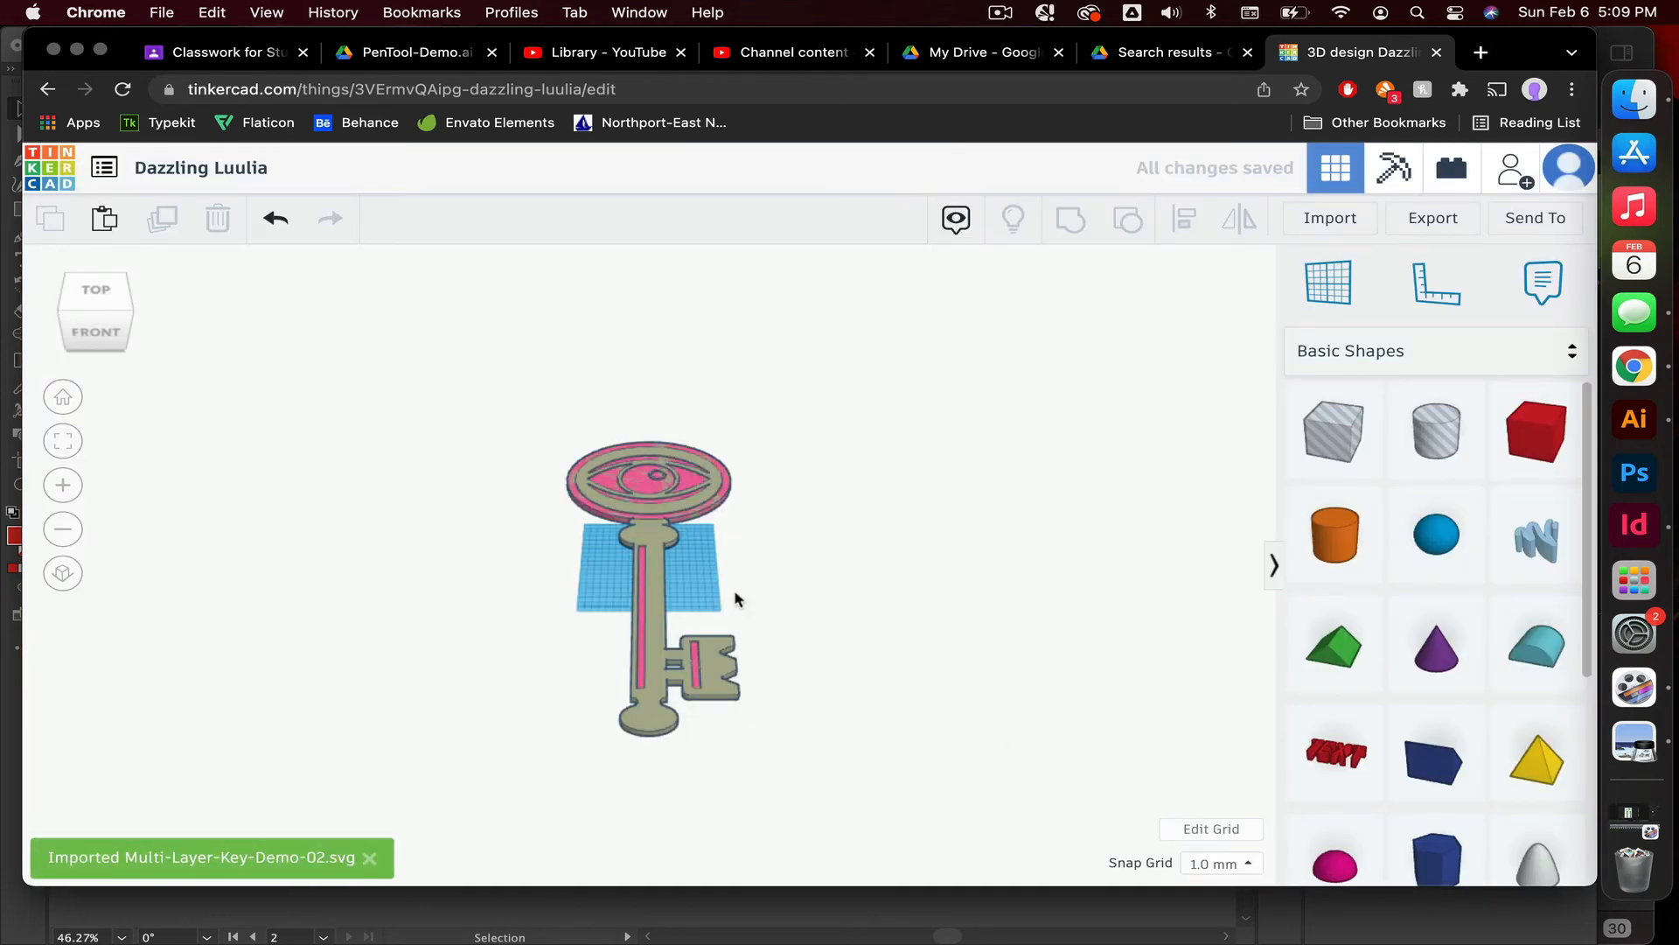
Raise the height of the pink eye-and-bars detail shape to about 20 and clear the selection.
{"action": "scroll", "coordinate": [734, 599], "scroll_direction": "up", "scroll_amount": 5}
{"action": "scroll", "coordinate": [734, 599], "scroll_direction": "down", "scroll_amount": 3}
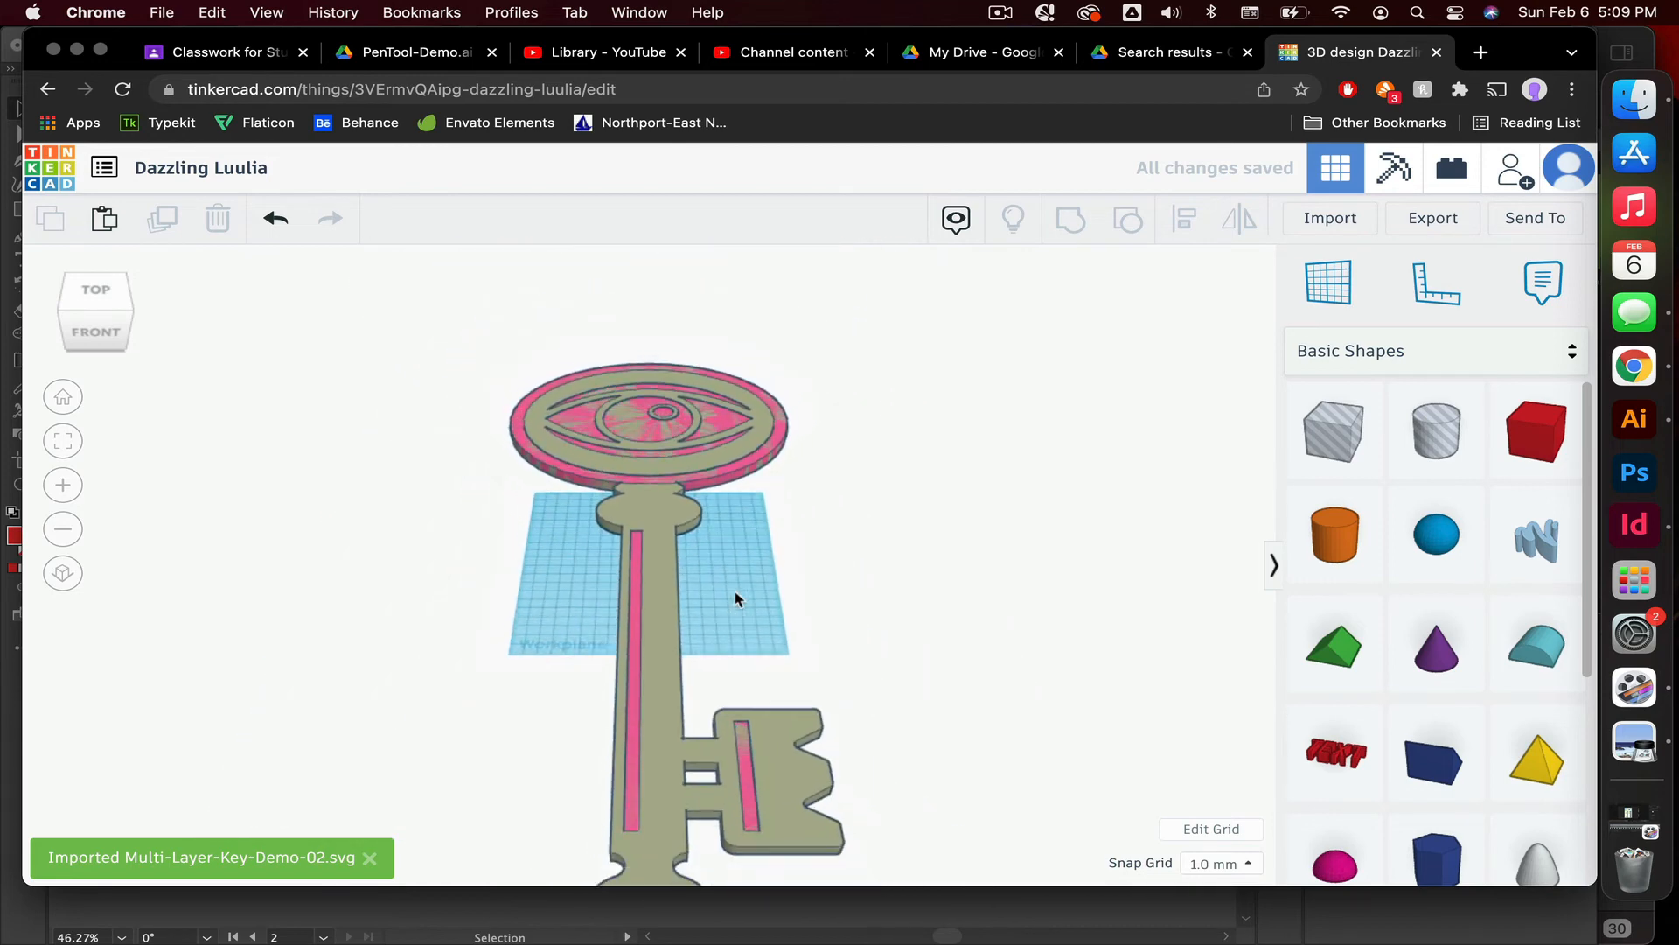
{"action": "scroll", "coordinate": [735, 599], "scroll_direction": "up", "scroll_amount": 3}
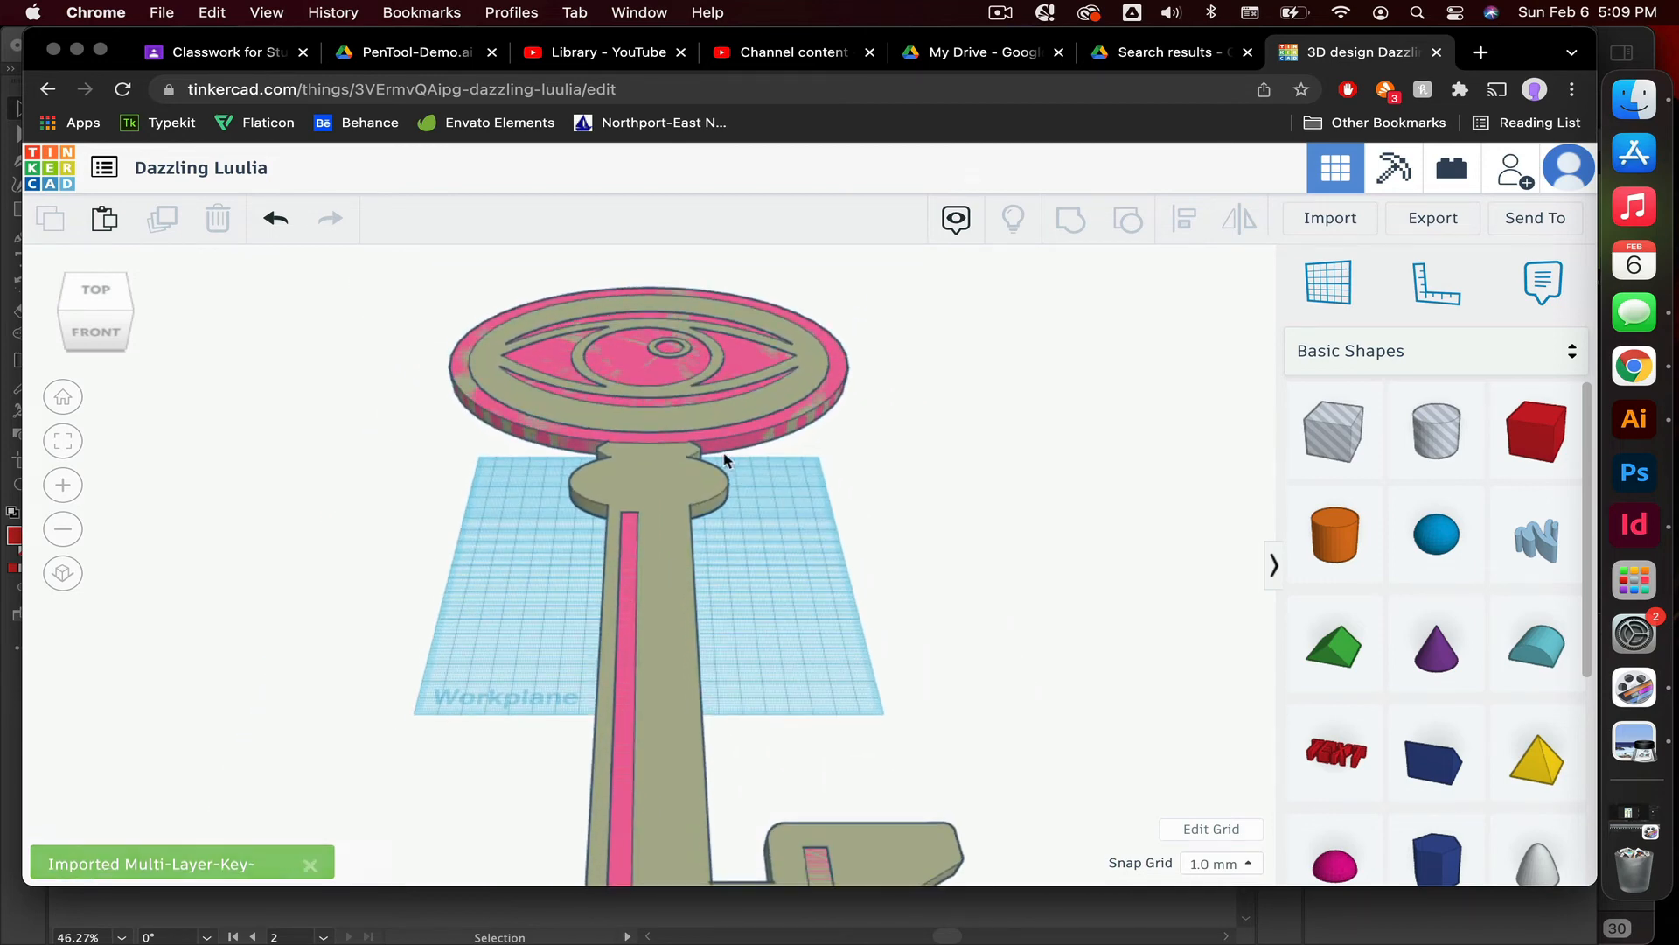
{"action": "left_click", "coordinate": [627, 608]}
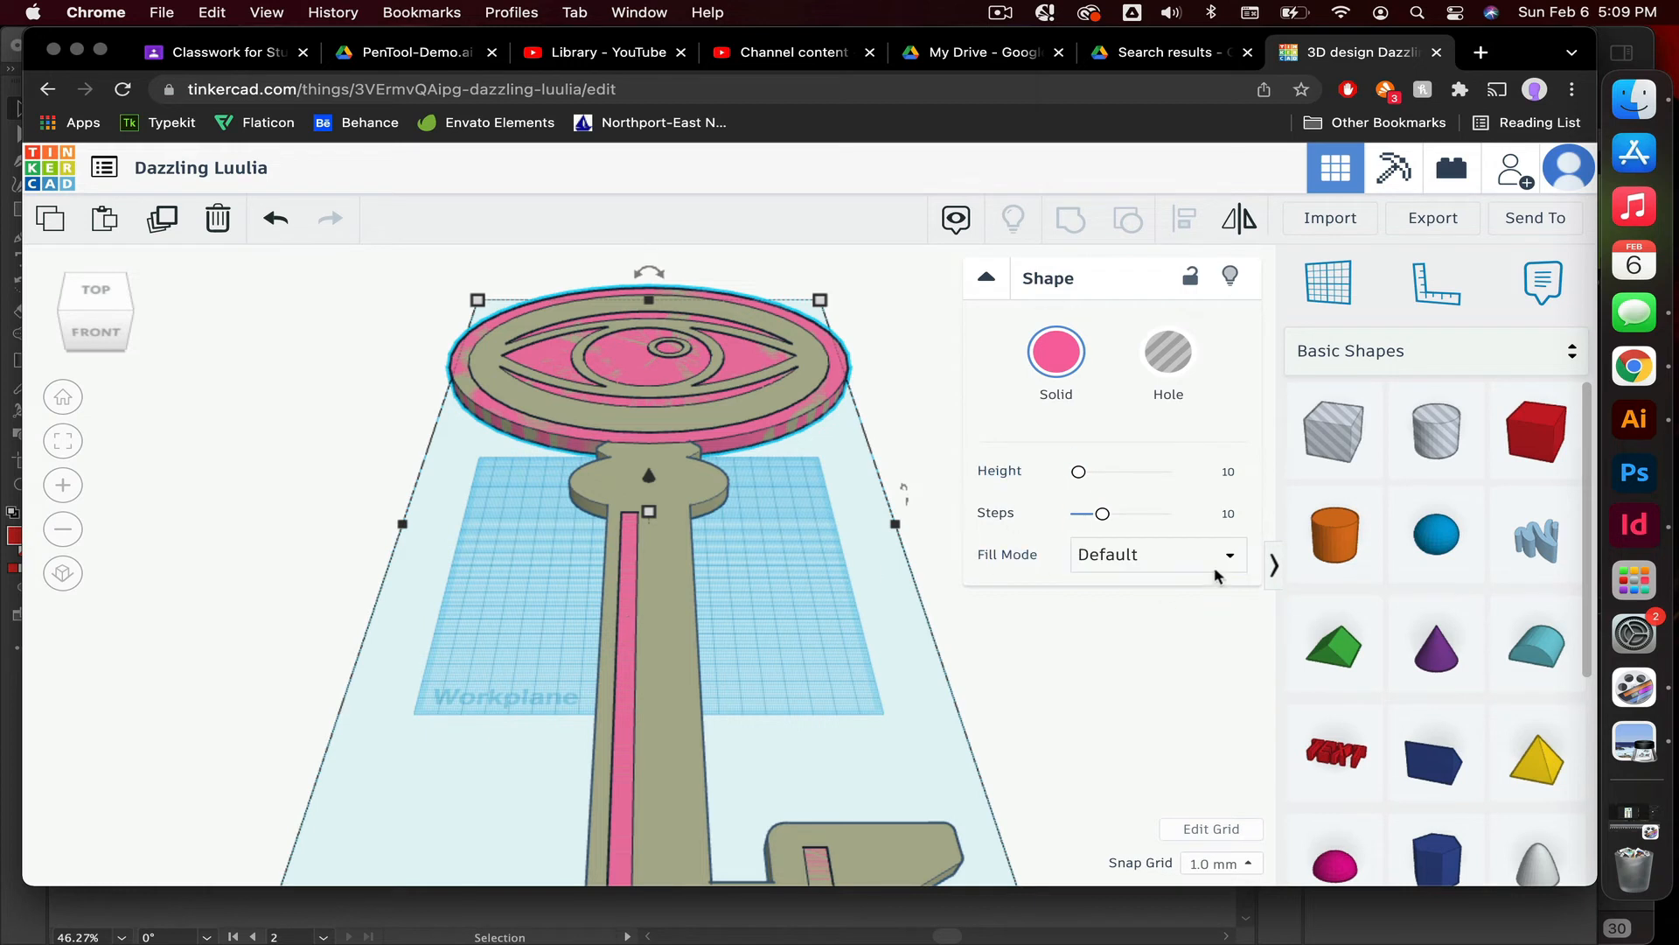
{"action": "left_click_drag", "start_coordinate": [1084, 477], "coordinate": [1089, 475]}
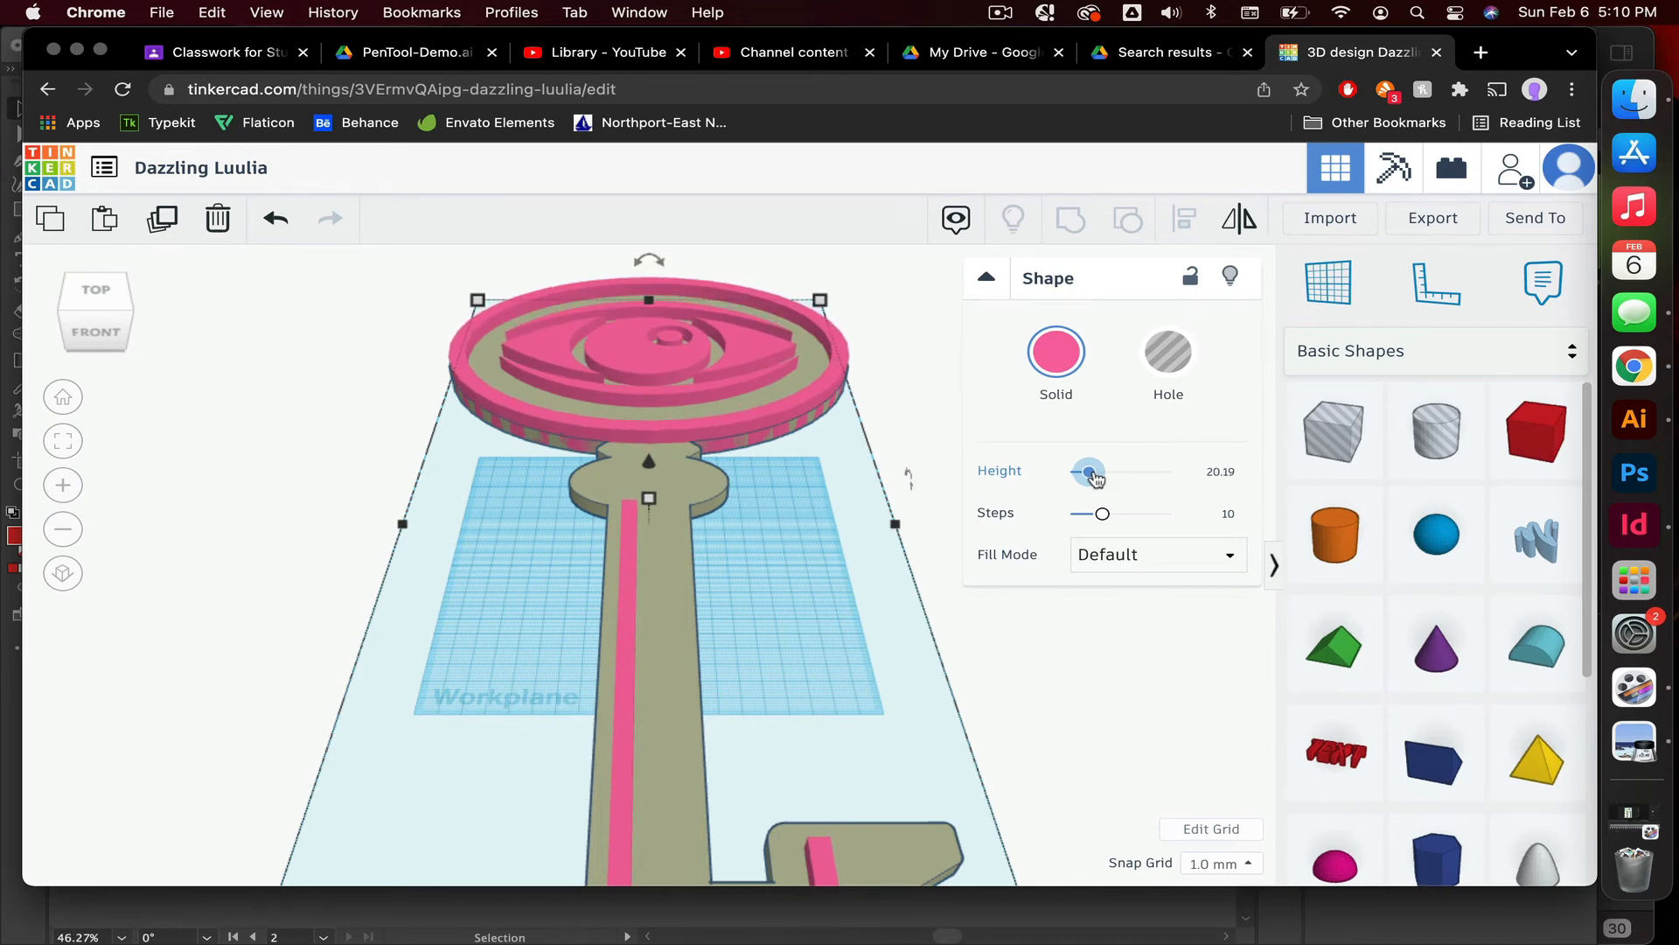
{"action": "left_click", "coordinate": [86, 328]}
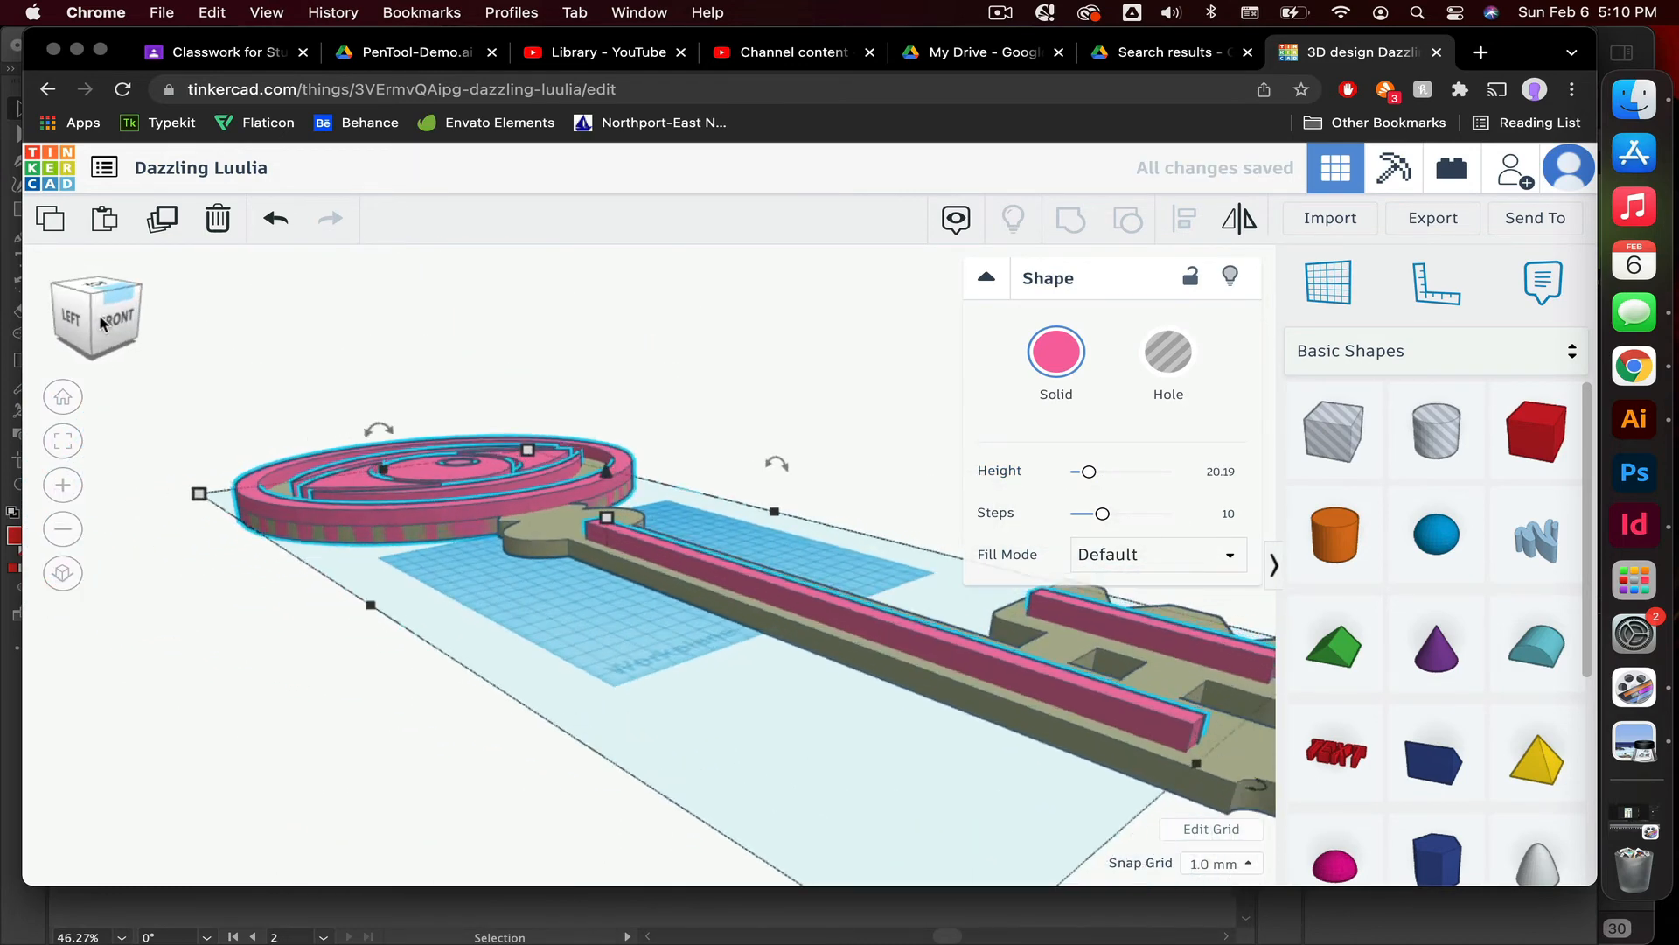
{"action": "mouse_move", "coordinate": [82, 321]}
{"action": "left_mouse_down"}
{"action": "mouse_move", "coordinate": [63, 323]}
{"action": "mouse_move", "coordinate": [97, 330]}
{"action": "left_mouse_up"}
{"action": "scroll", "coordinate": [97, 329], "scroll_direction": "down", "scroll_amount": 5}
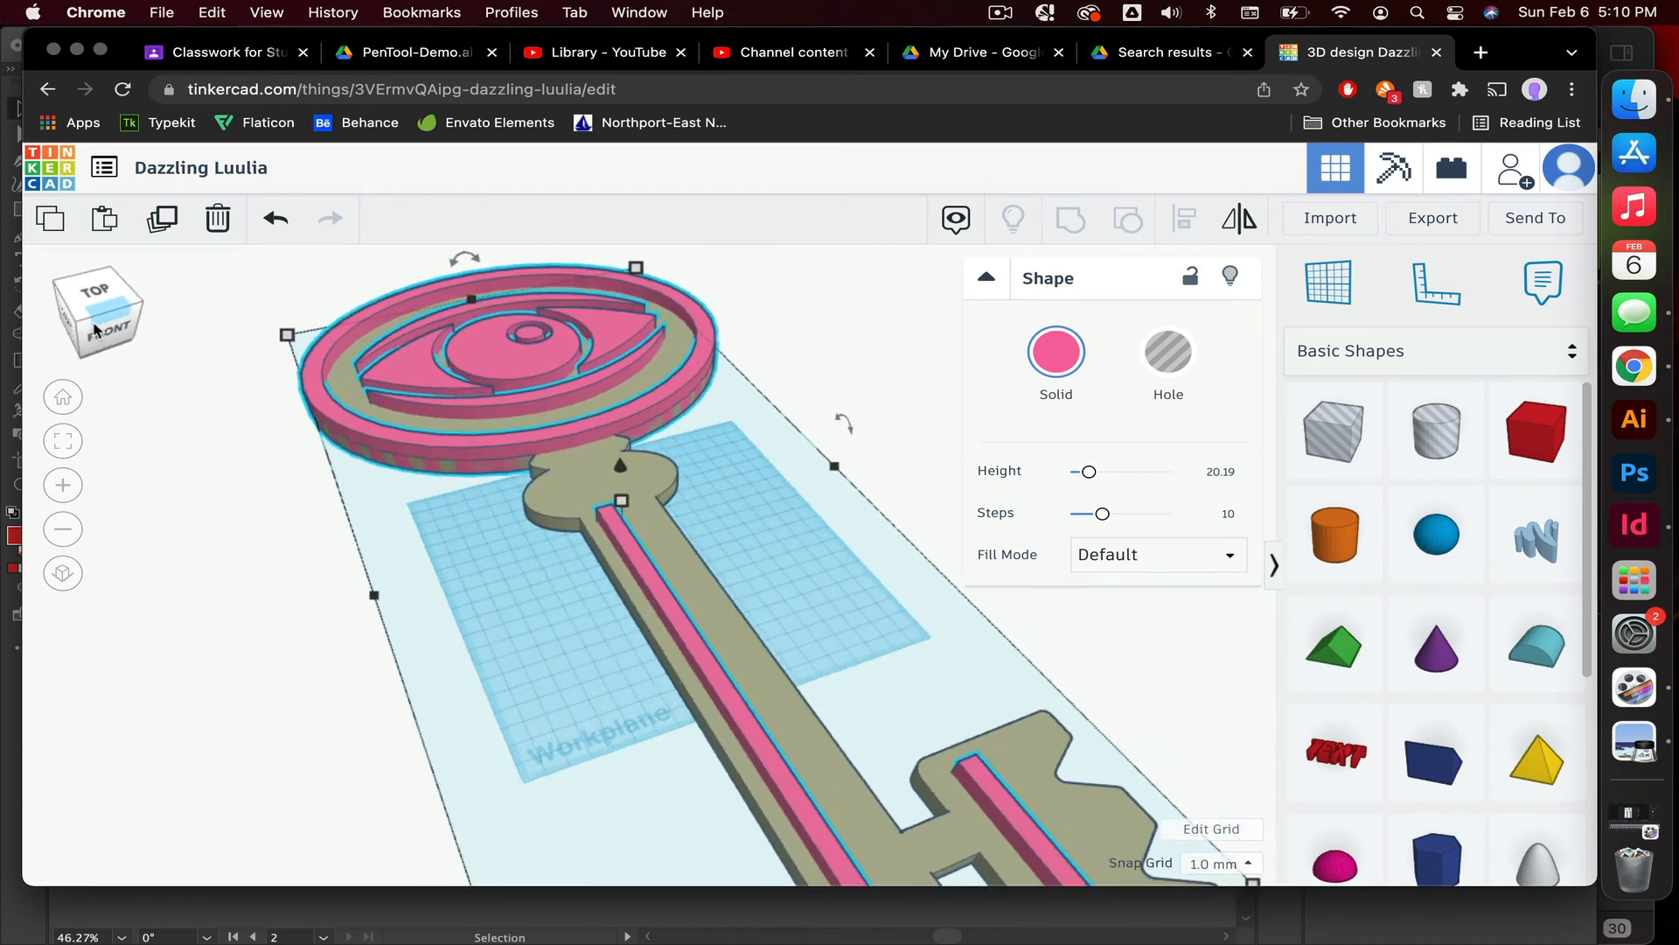
{"action": "left_click", "coordinate": [273, 502]}
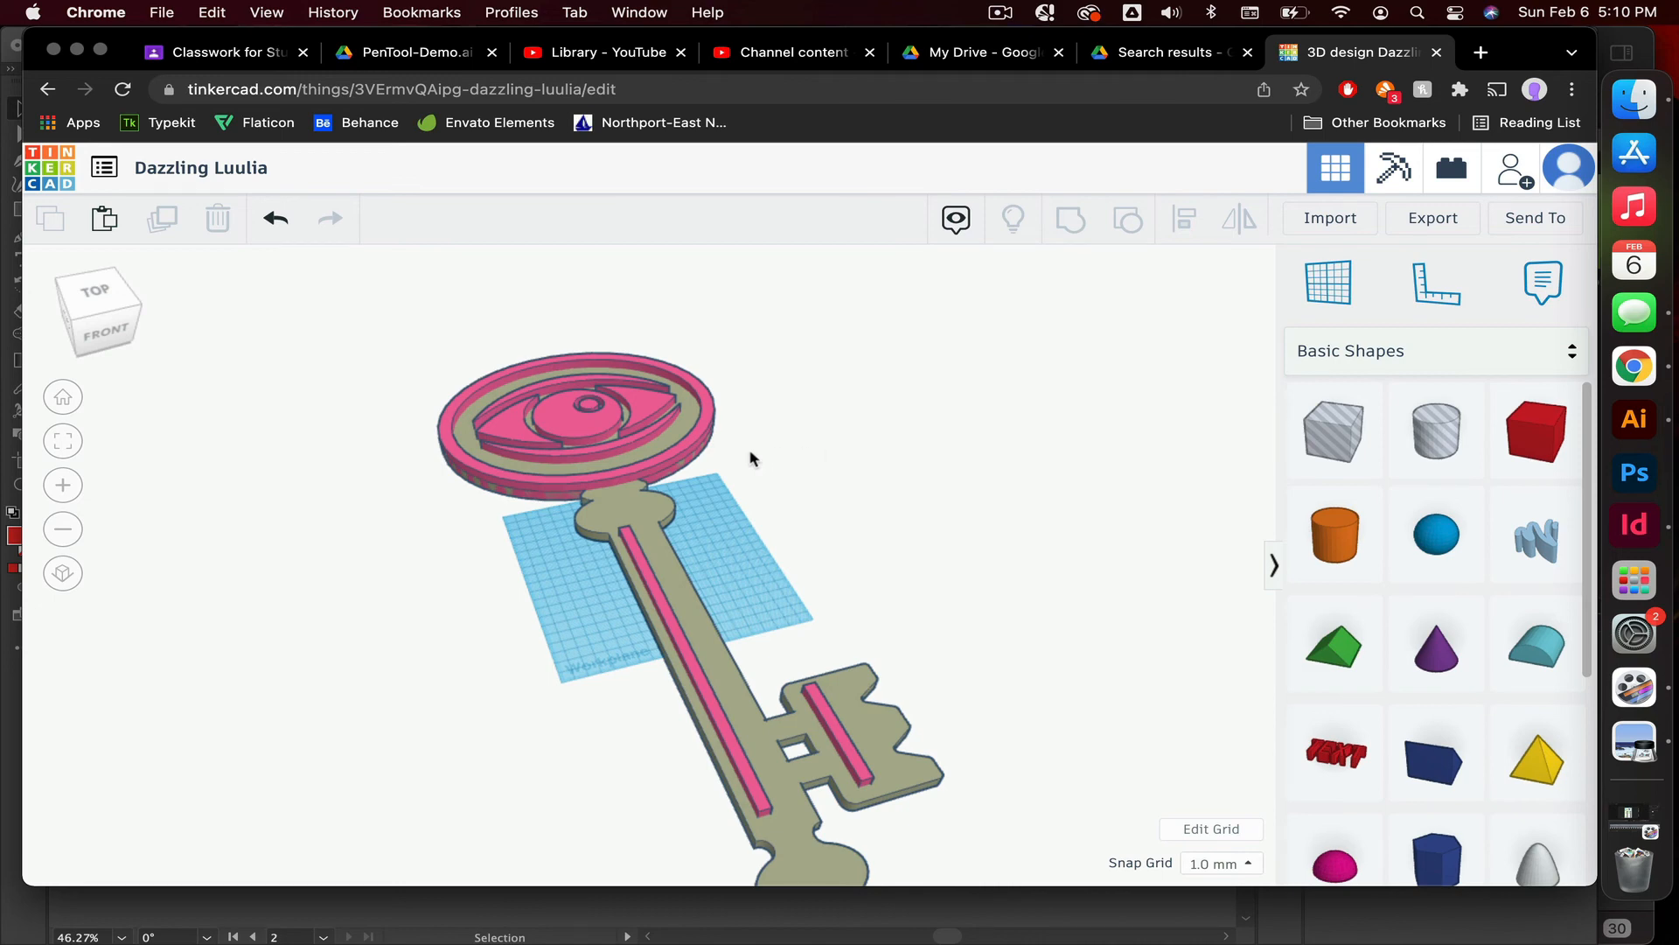
Generate a new collaboration link for inviting people to the key design, copy it and close the sharing dialog.
{"action": "left_click", "coordinate": [94, 330]}
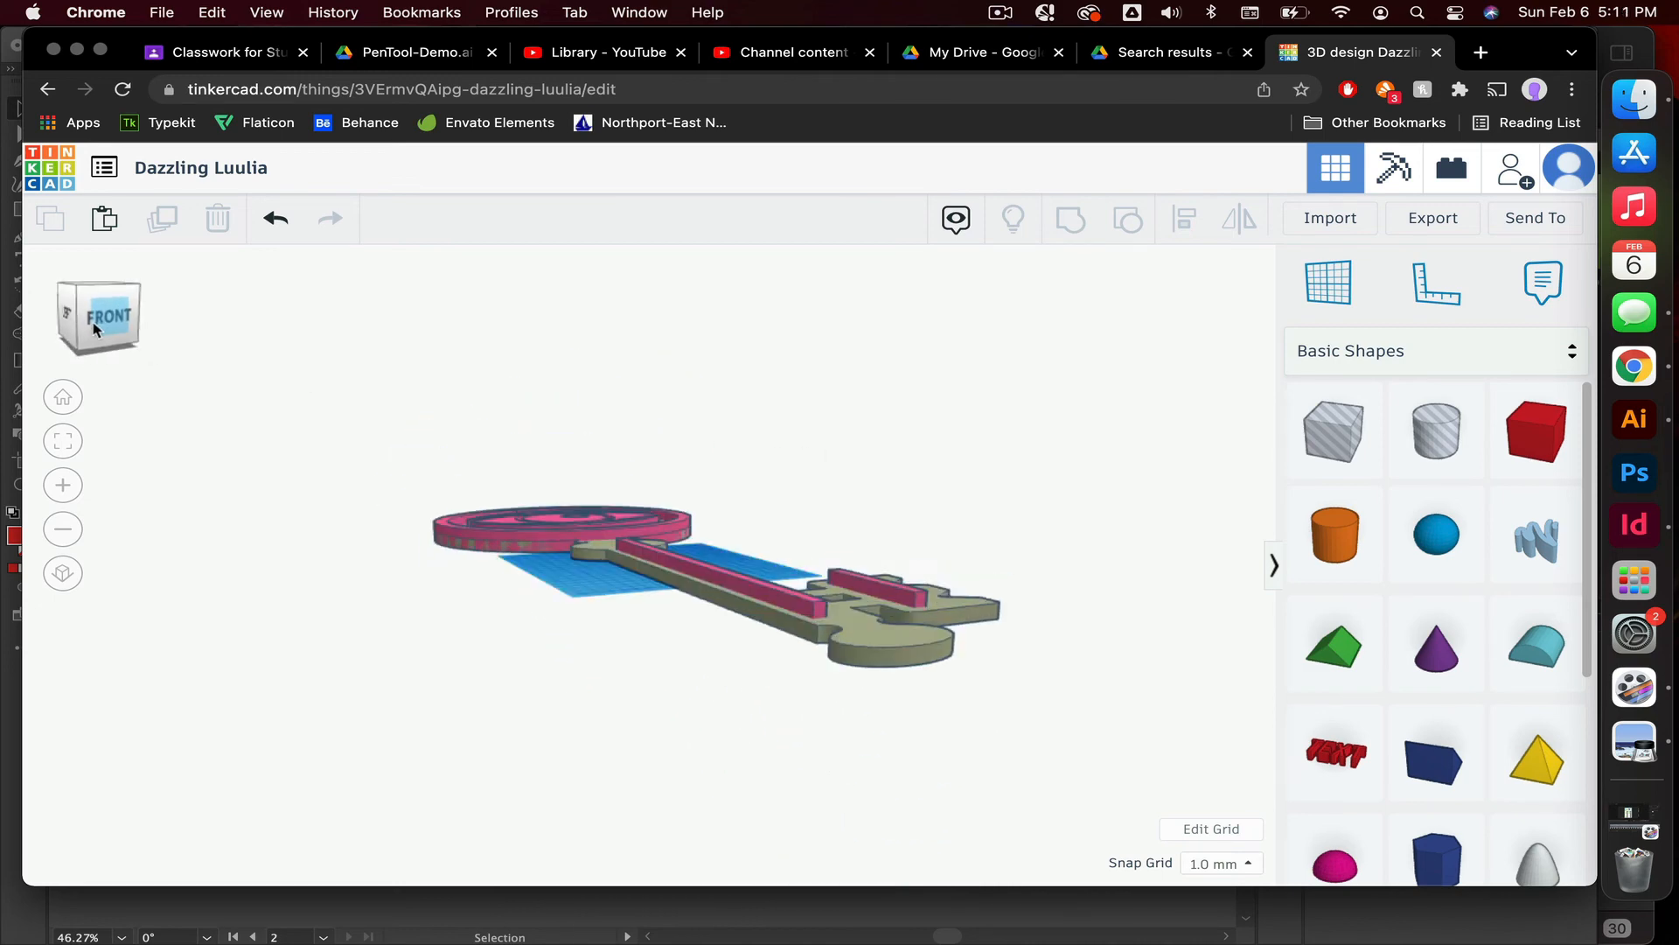
{"action": "left_click_drag", "start_coordinate": [95, 330], "coordinate": [89, 343]}
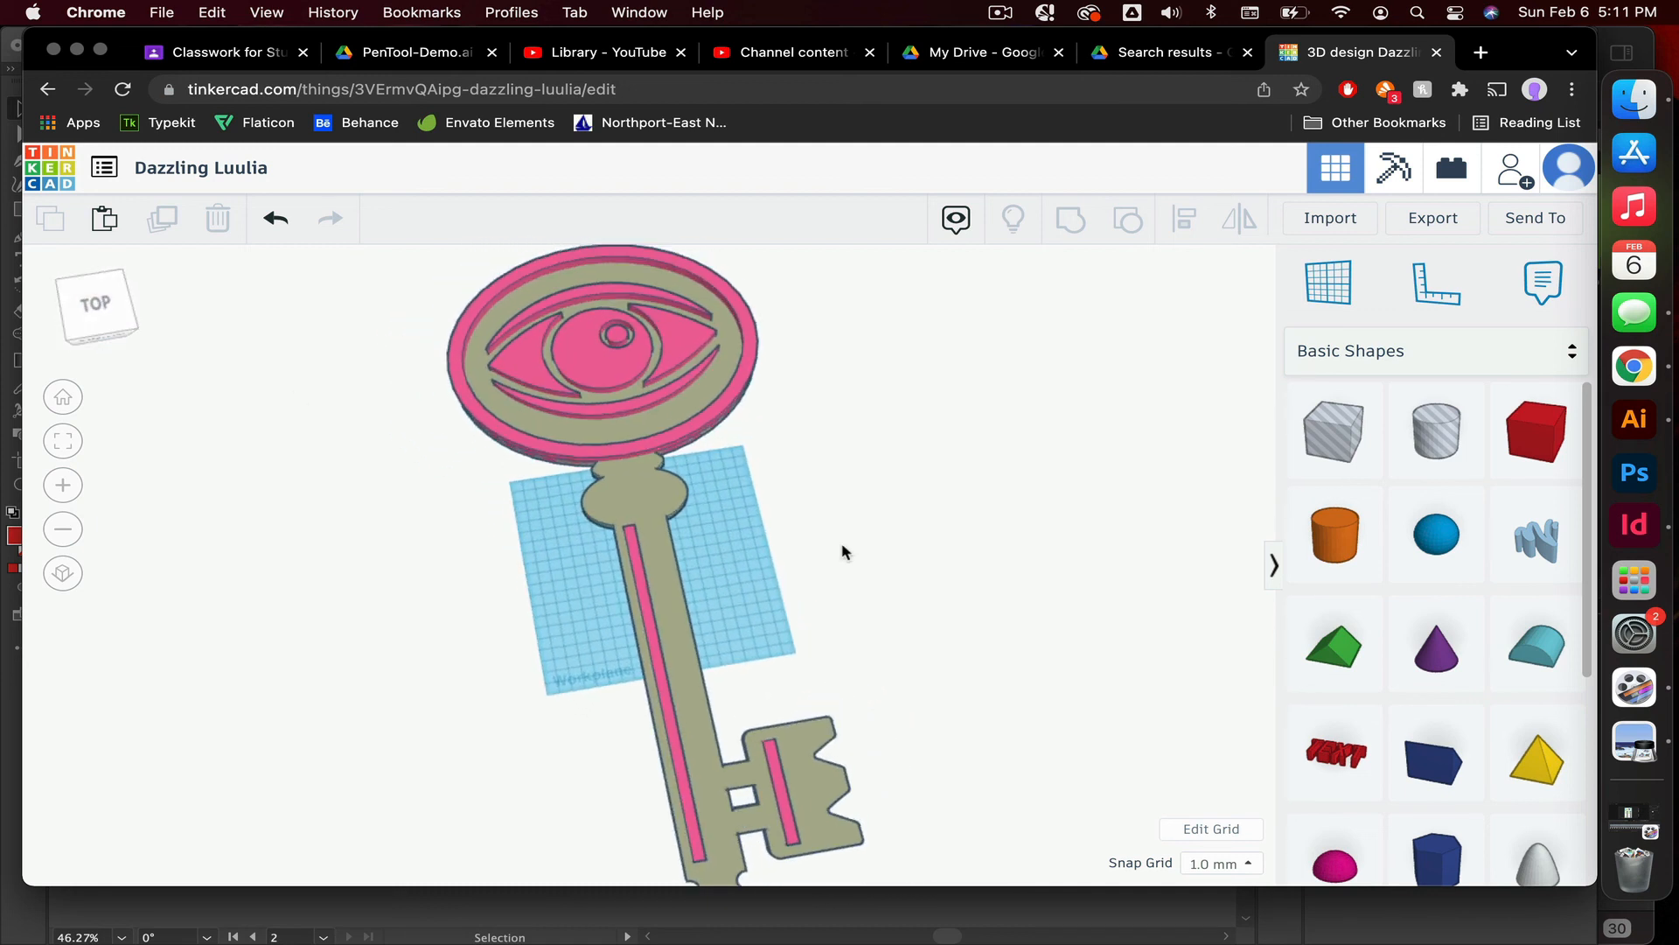
{"action": "left_click", "coordinate": [1526, 223]}
{"action": "scroll", "coordinate": [806, 656], "scroll_direction": "down", "scroll_amount": 4}
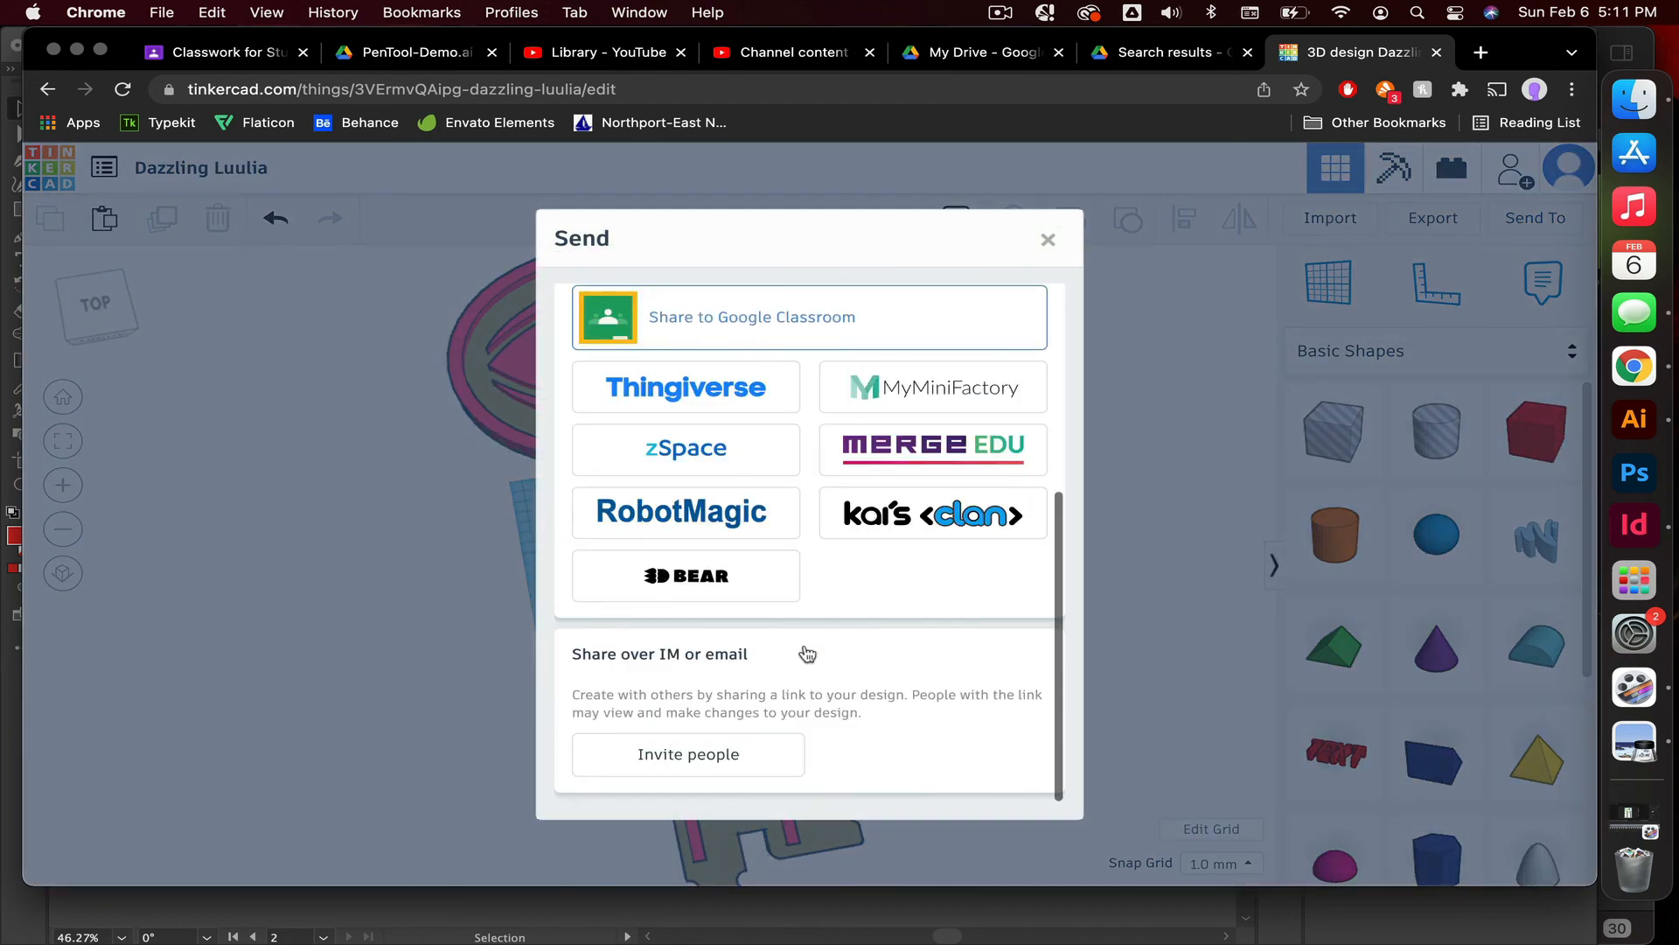
{"action": "left_click", "coordinate": [688, 758]}
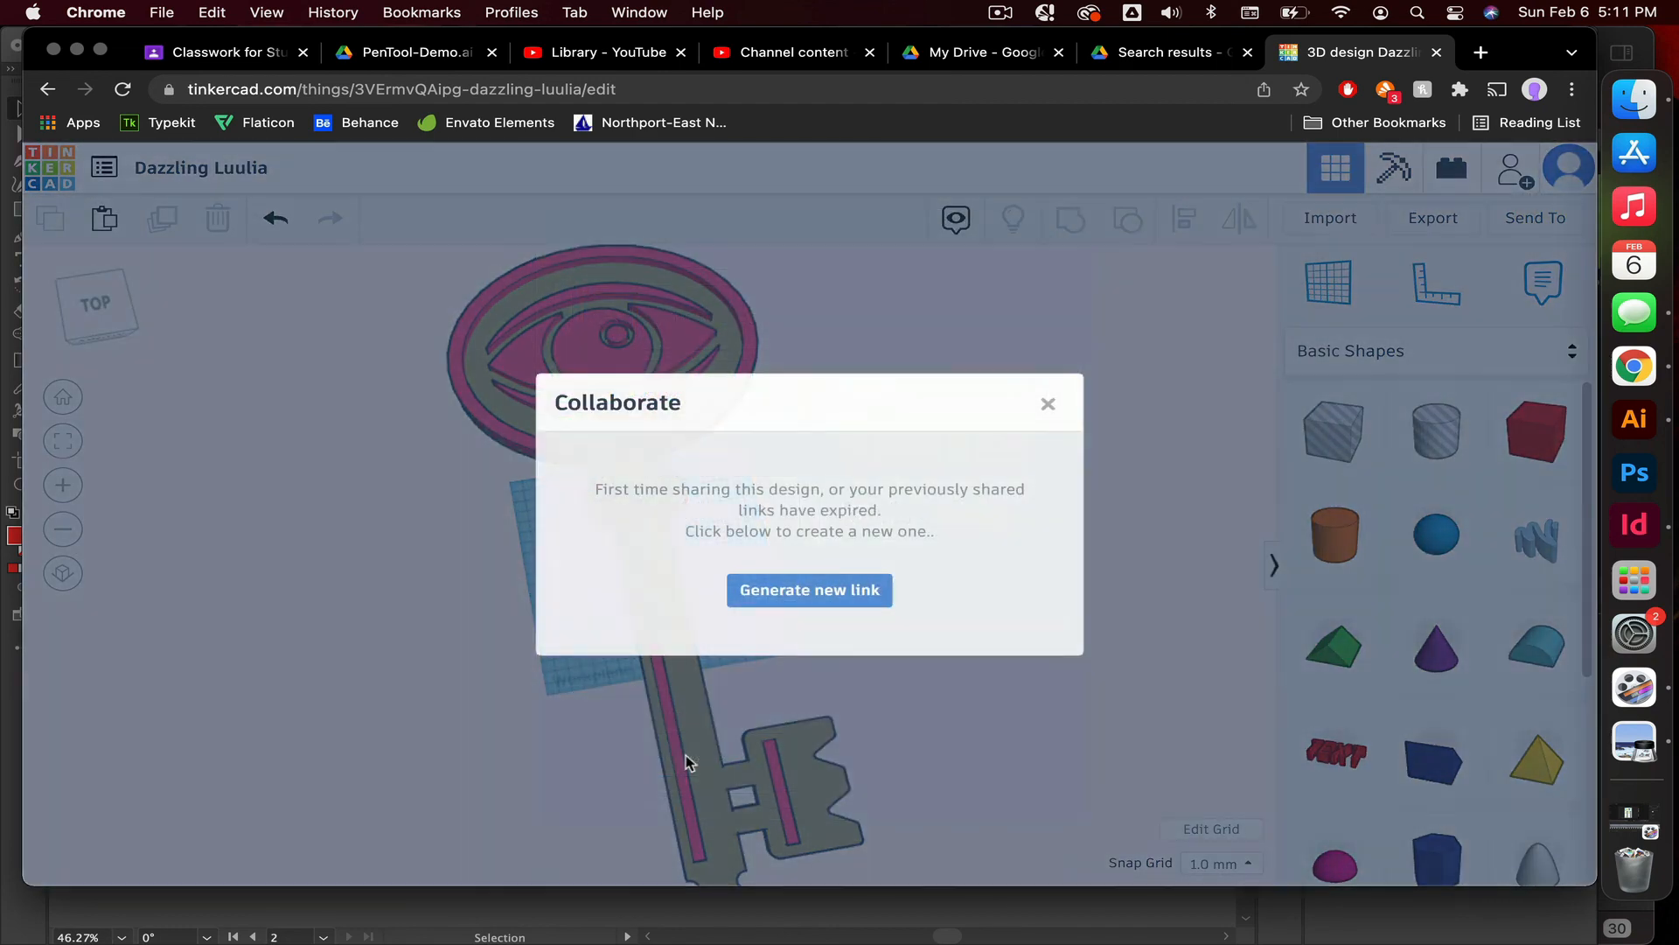
{"action": "left_click", "coordinate": [805, 594]}
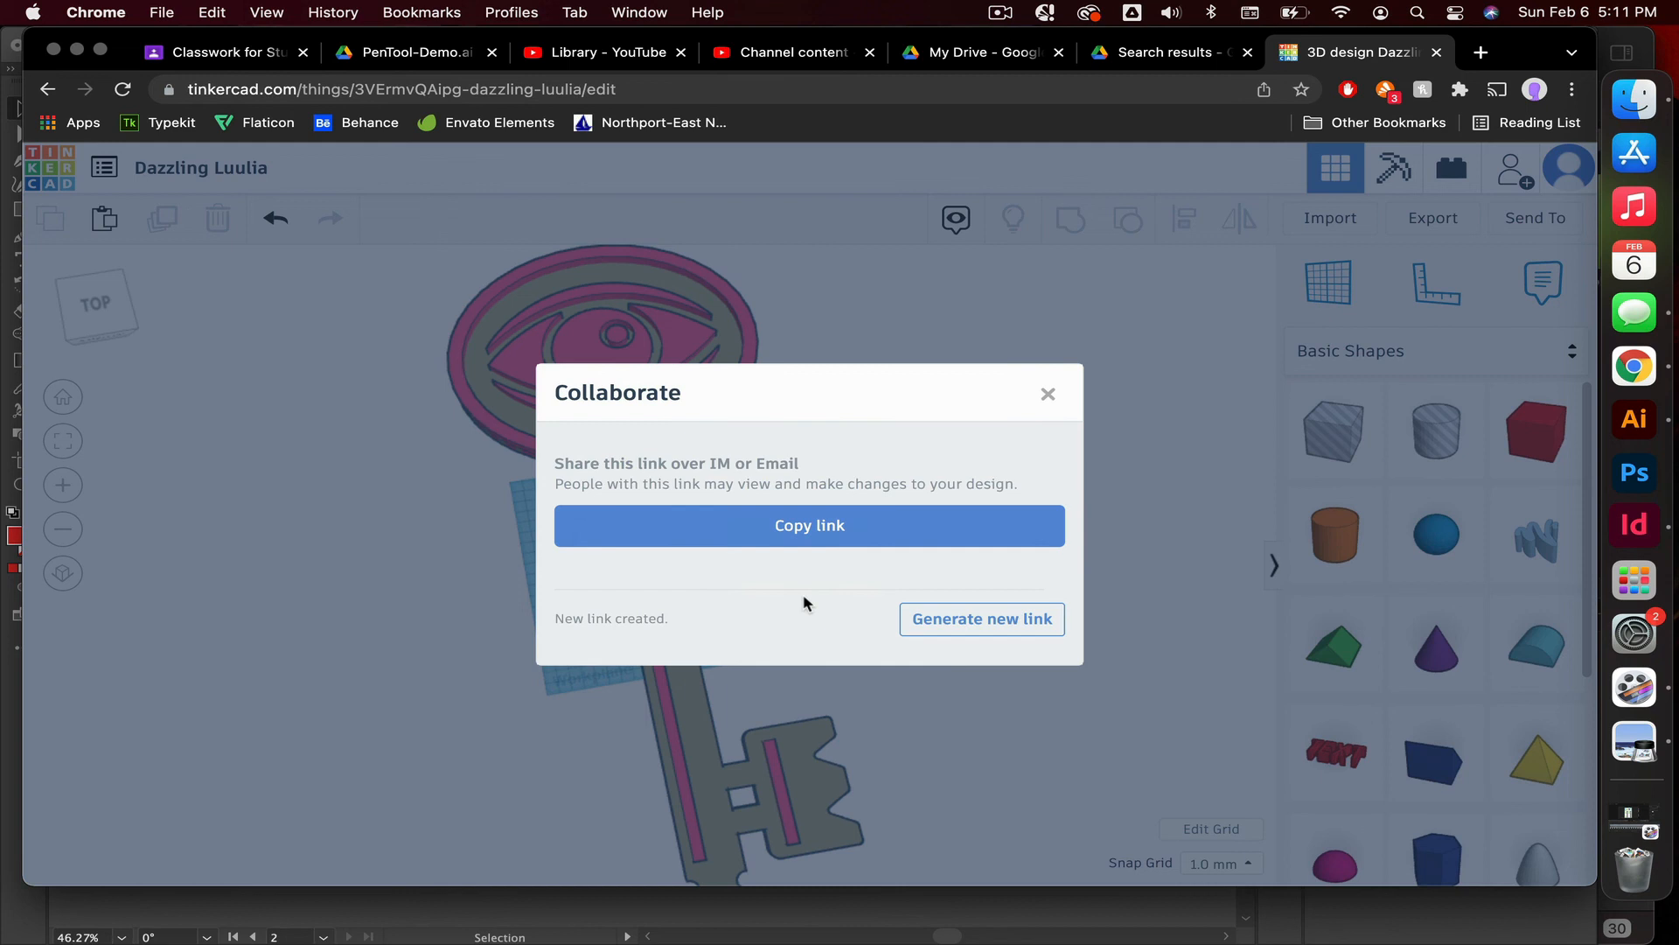
{"action": "left_click", "coordinate": [822, 531]}
{"action": "left_click", "coordinate": [1049, 396]}
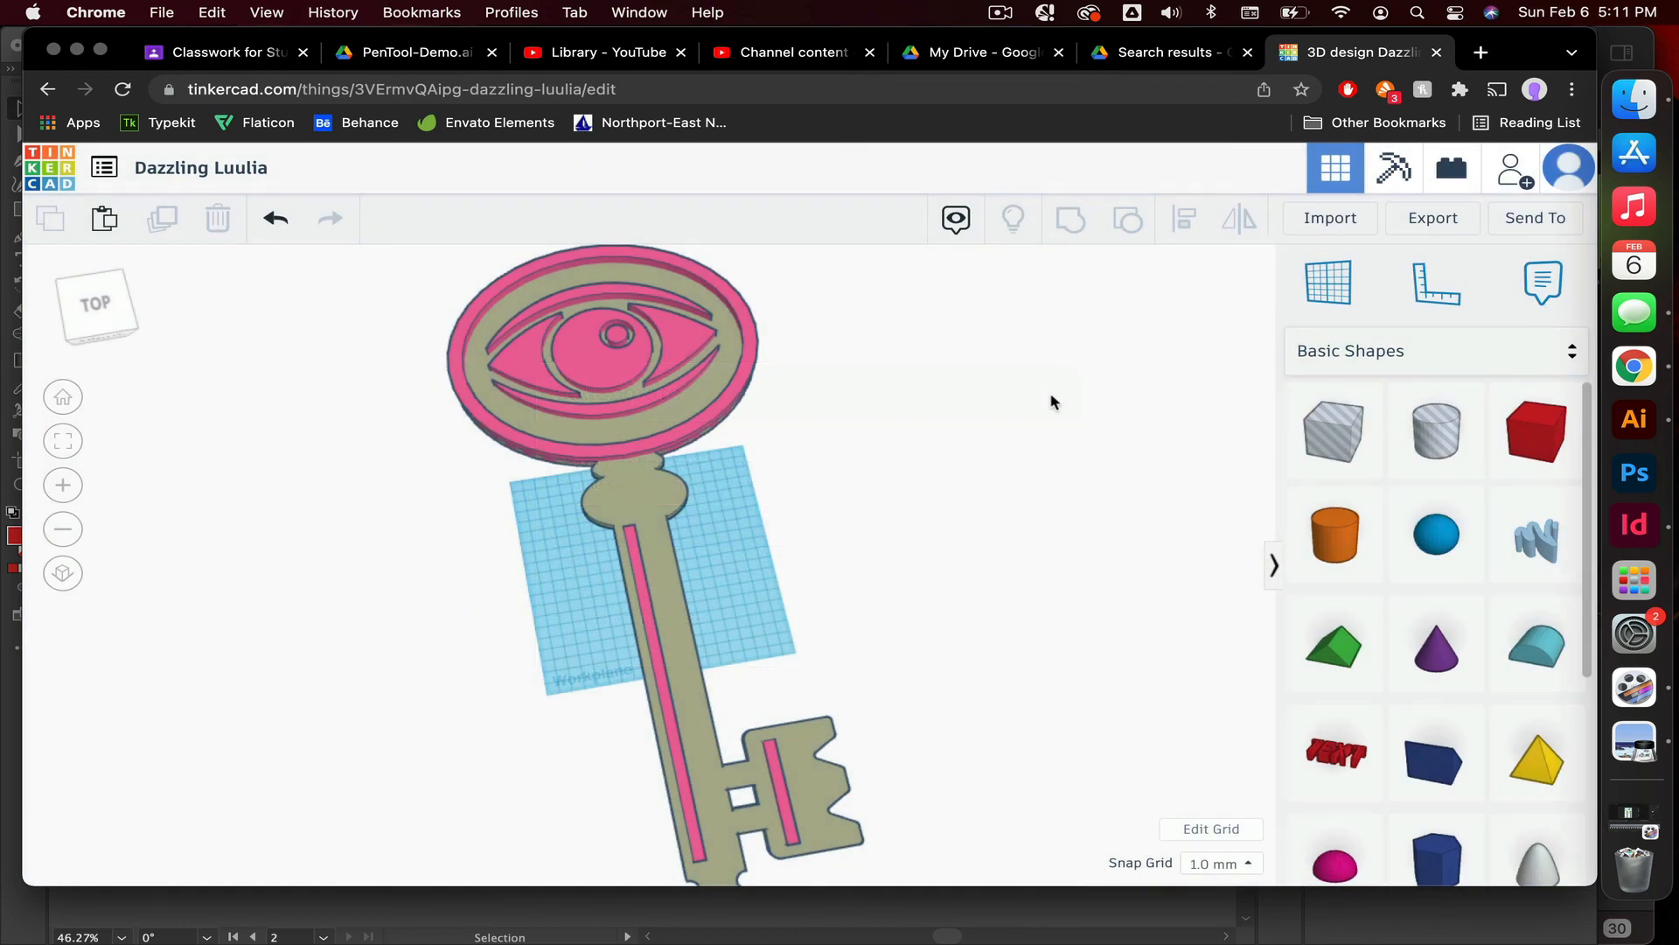